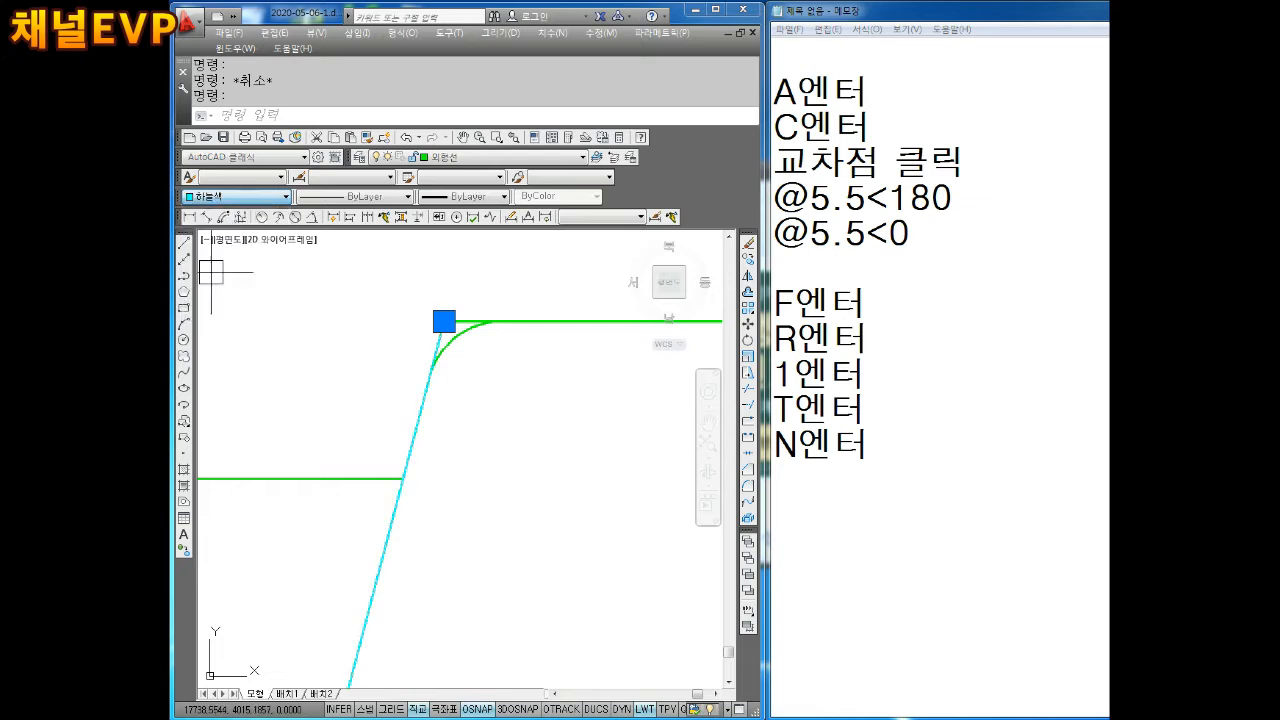
# Move the horizontal line at the corner to the 가상선 layer
pyautogui.press('Escape')
pyautogui.click(230, 197)
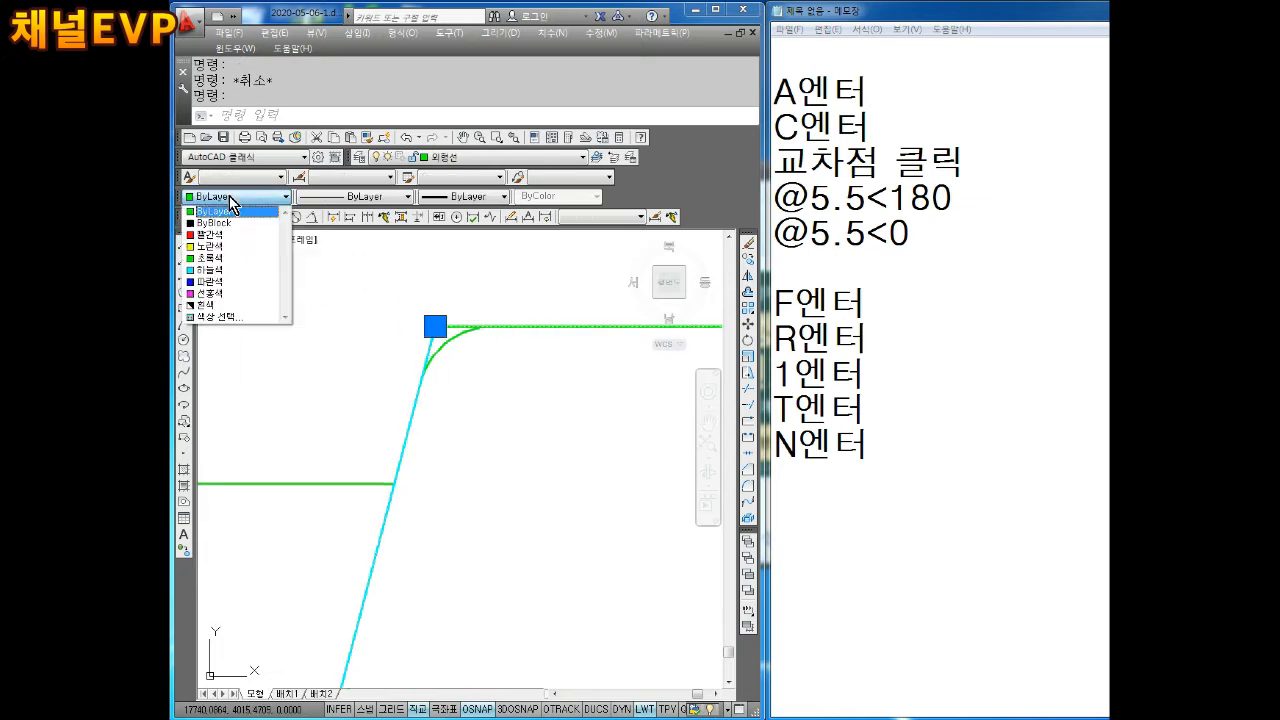
pyautogui.click(446, 160)
pyautogui.click(446, 160)
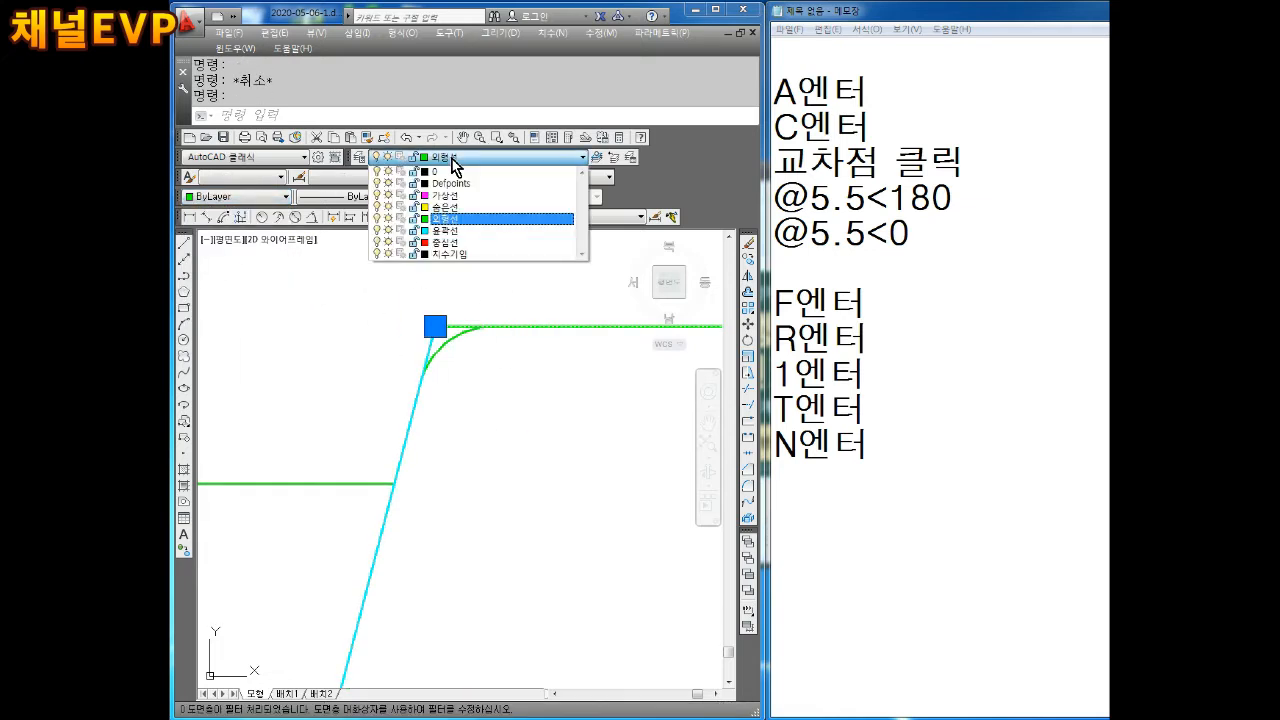
pyautogui.click(441, 201)
# Move the slanted line below the corner to the 가상선 layer
pyautogui.scroll(-2, 576, 372)
pyautogui.moveTo(576, 372); pyautogui.dragTo(489, 382, button='middle')
pyautogui.press('Escape')
pyautogui.click(361, 447)
pyautogui.click(457, 165)
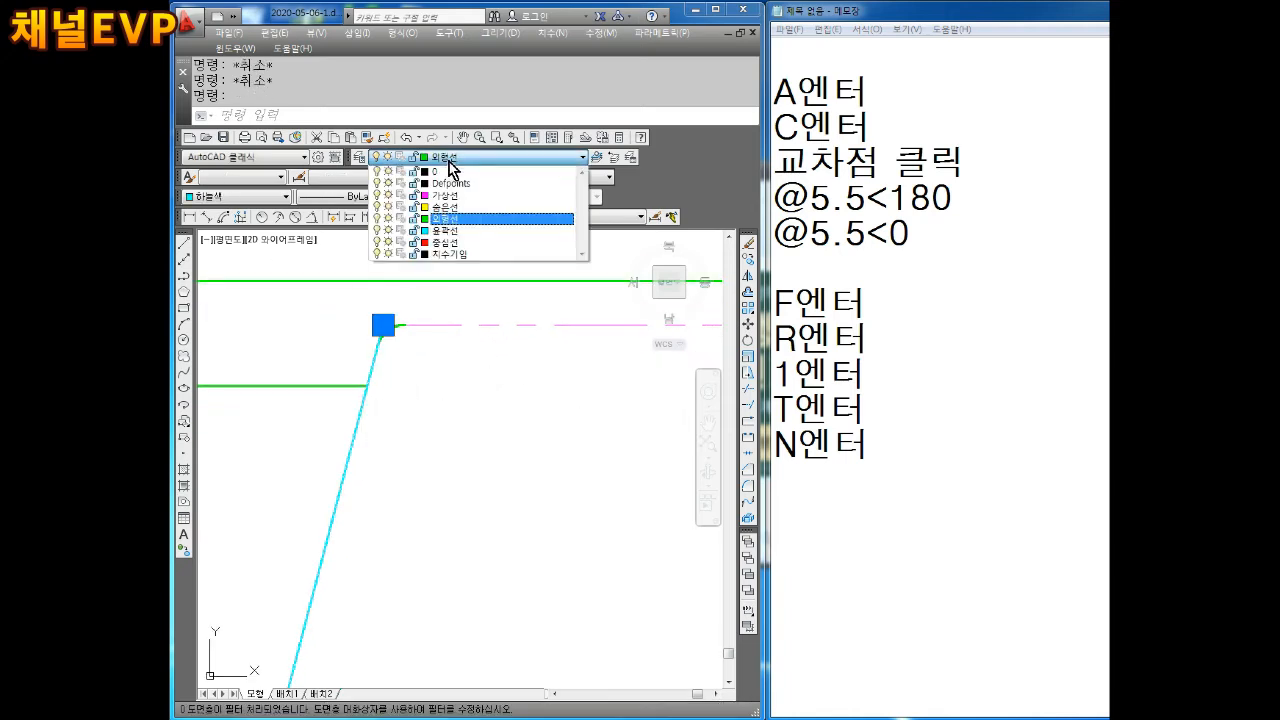
pyautogui.click(443, 200)
pyautogui.press('Escape')
pyautogui.press('Escape')
pyautogui.scroll(-1, 472, 308)
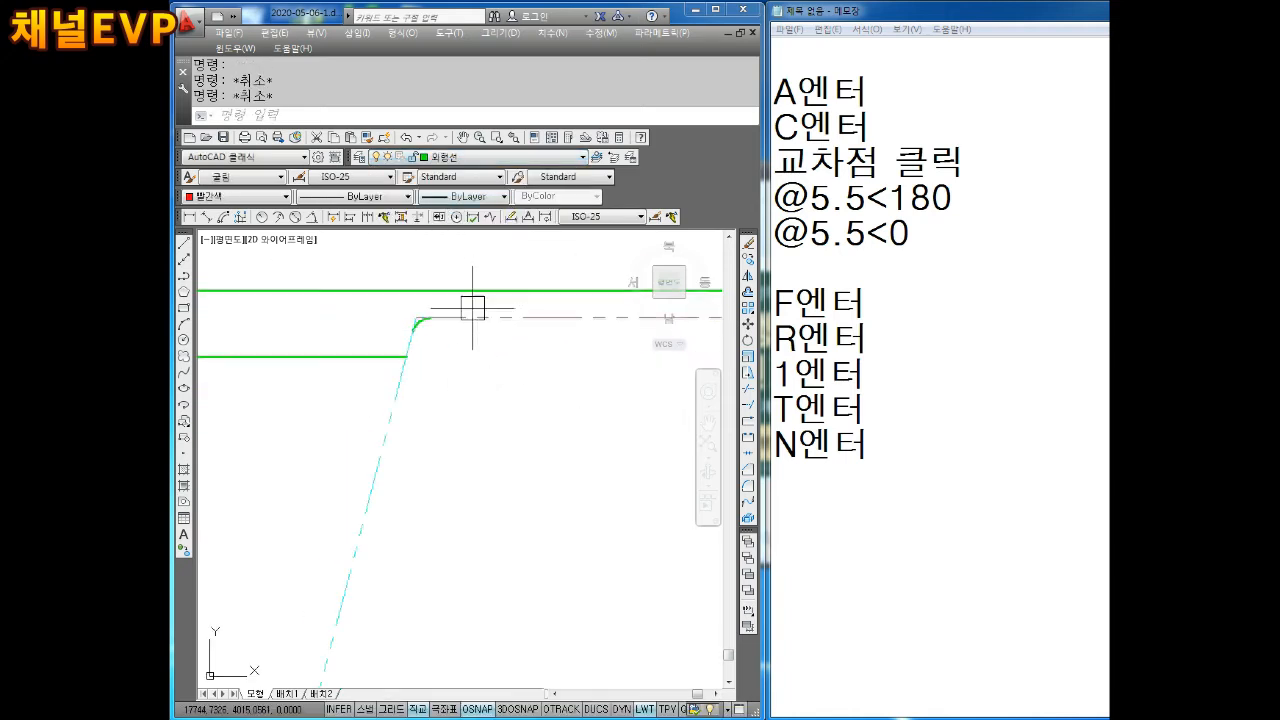
# Set the slanted line's colour to ByLayer
pyautogui.click(388, 420)
pyautogui.click(235, 196)
pyautogui.click(212, 211)
pyautogui.press('Escape')
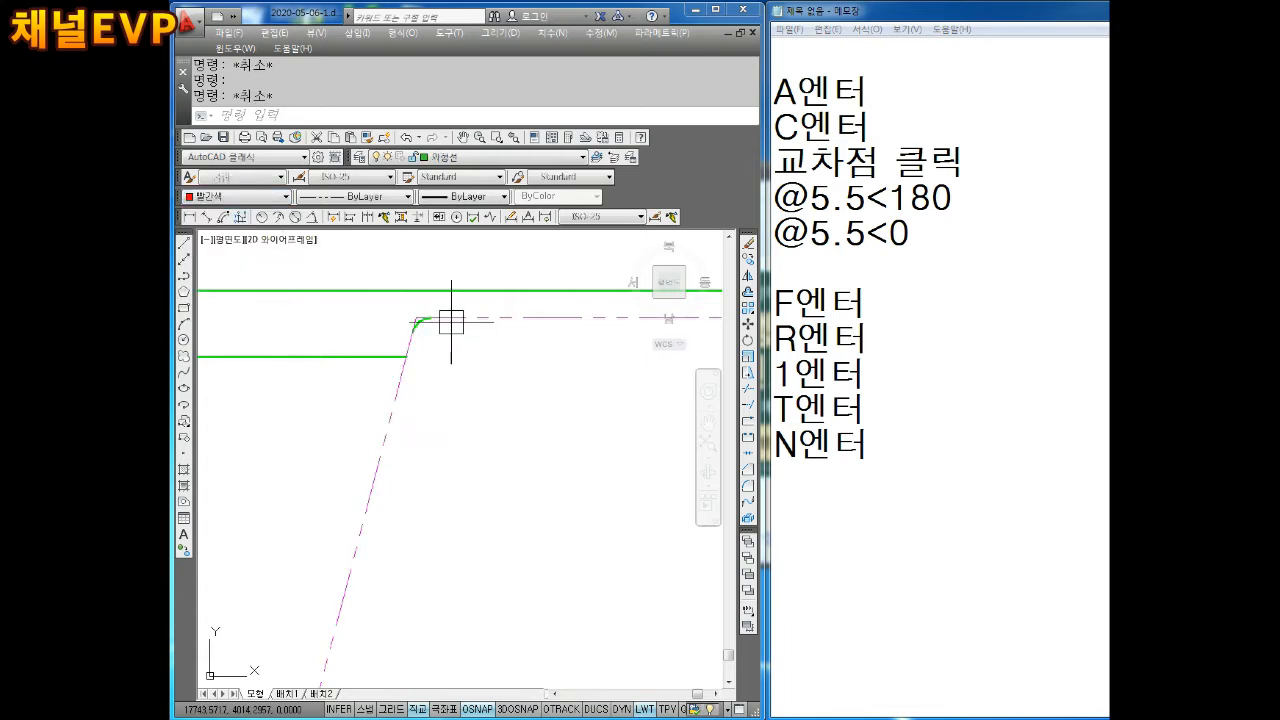
# Draw a small circle centred on the fillet arc's end where it meets the horizontal line
pyautogui.moveTo(450, 323); pyautogui.dragTo(420, 389, button='middle')
pyautogui.scroll(4, 394, 398)
pyautogui.moveTo(375, 353); pyautogui.dragTo(392, 403, button='middle')
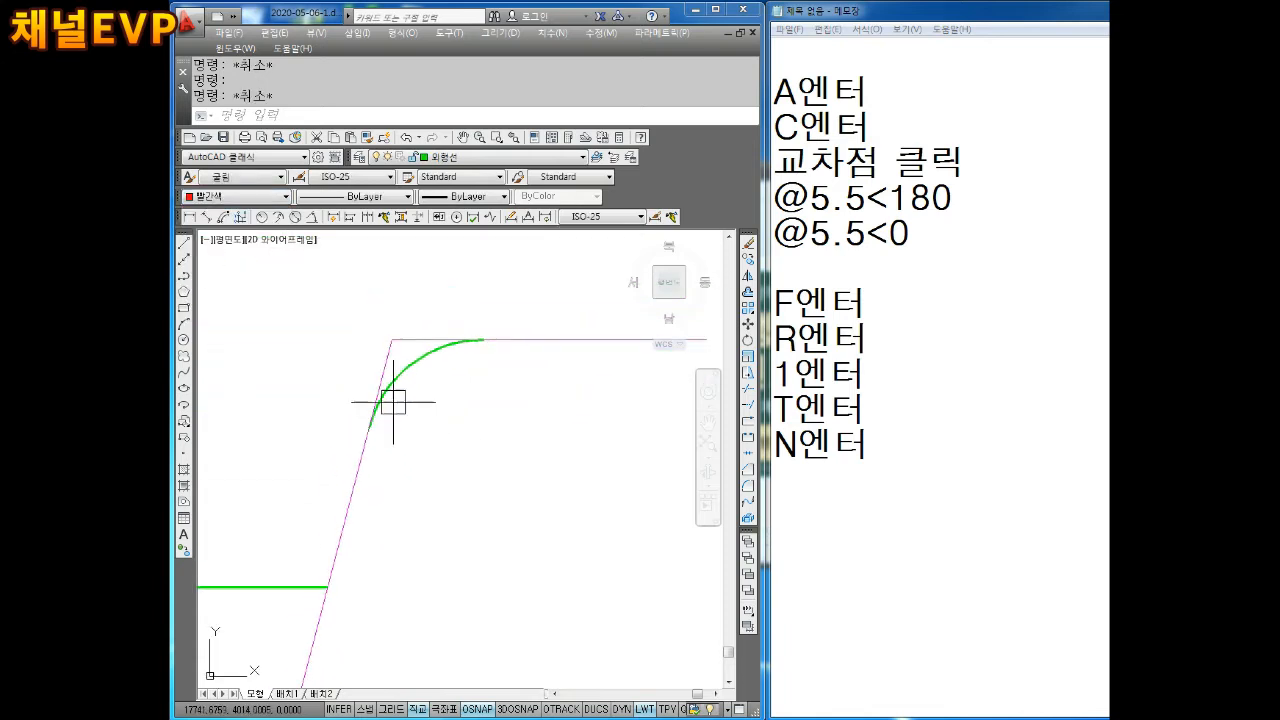
pyautogui.scroll(4, 398, 380)
pyautogui.scroll(-2, 449, 381)
pyautogui.moveTo(526, 336); pyautogui.dragTo(400, 352, button='middle')
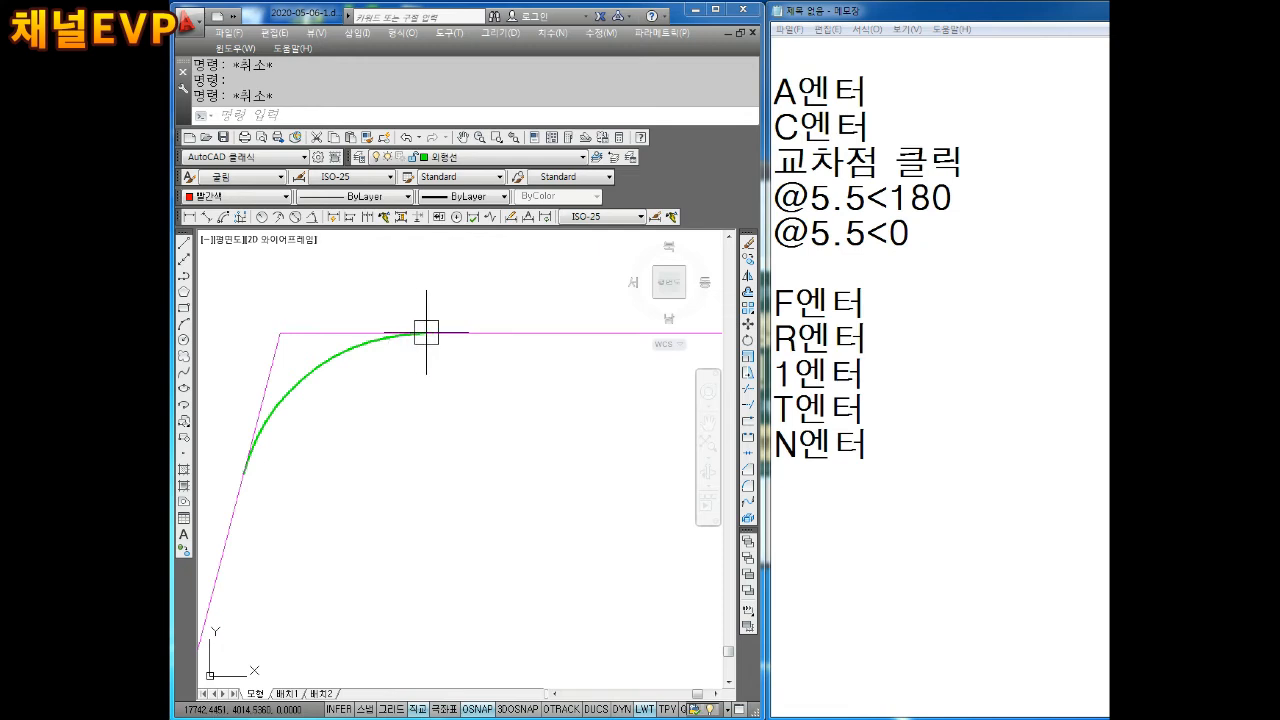
pyautogui.press('Return')
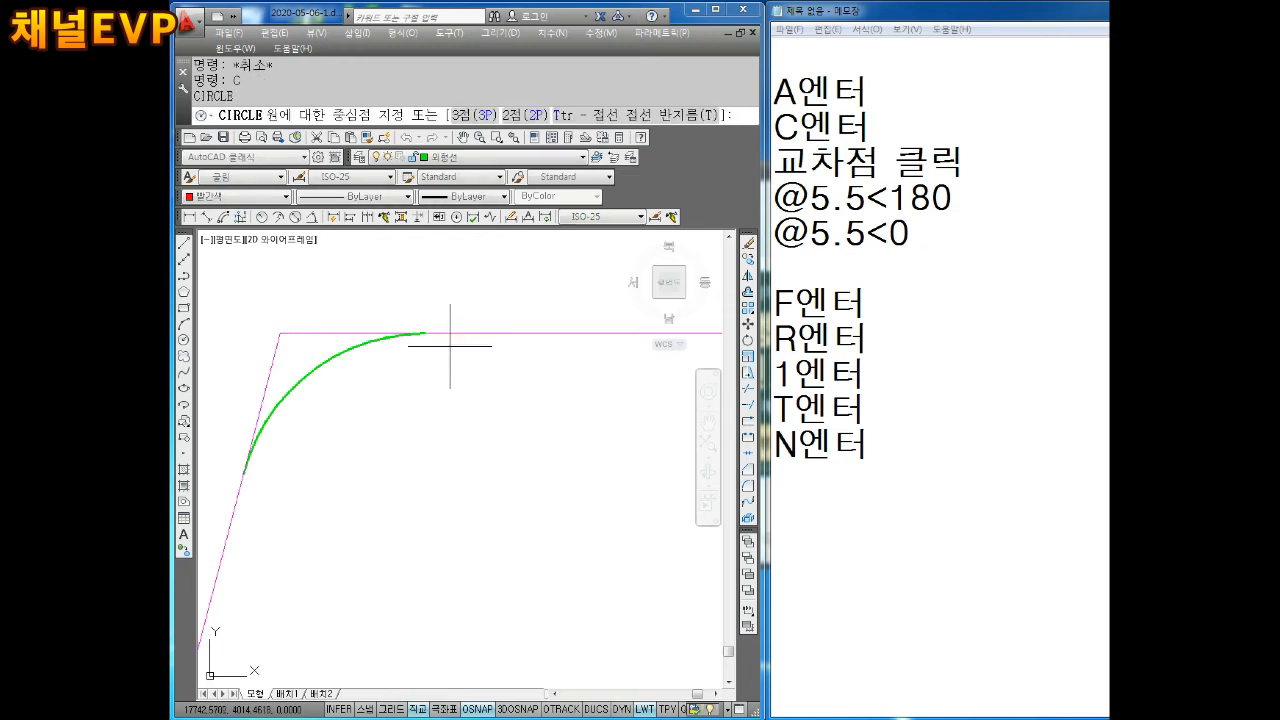
pyautogui.click(426, 333)
pyautogui.click(426, 316)
pyautogui.press('Escape')
# Move the horizontal line back to the 외형선 layer and clear the selection
pyautogui.click(546, 305)
pyautogui.click(530, 338)
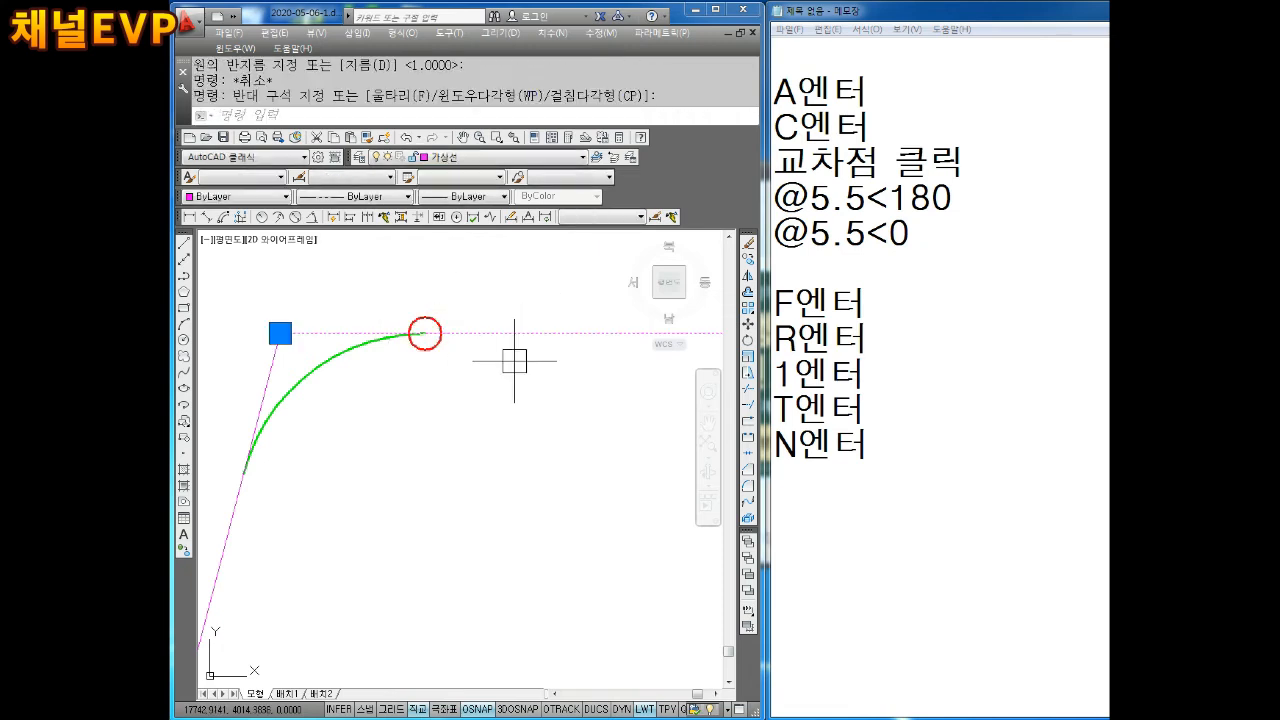
pyautogui.click(456, 157)
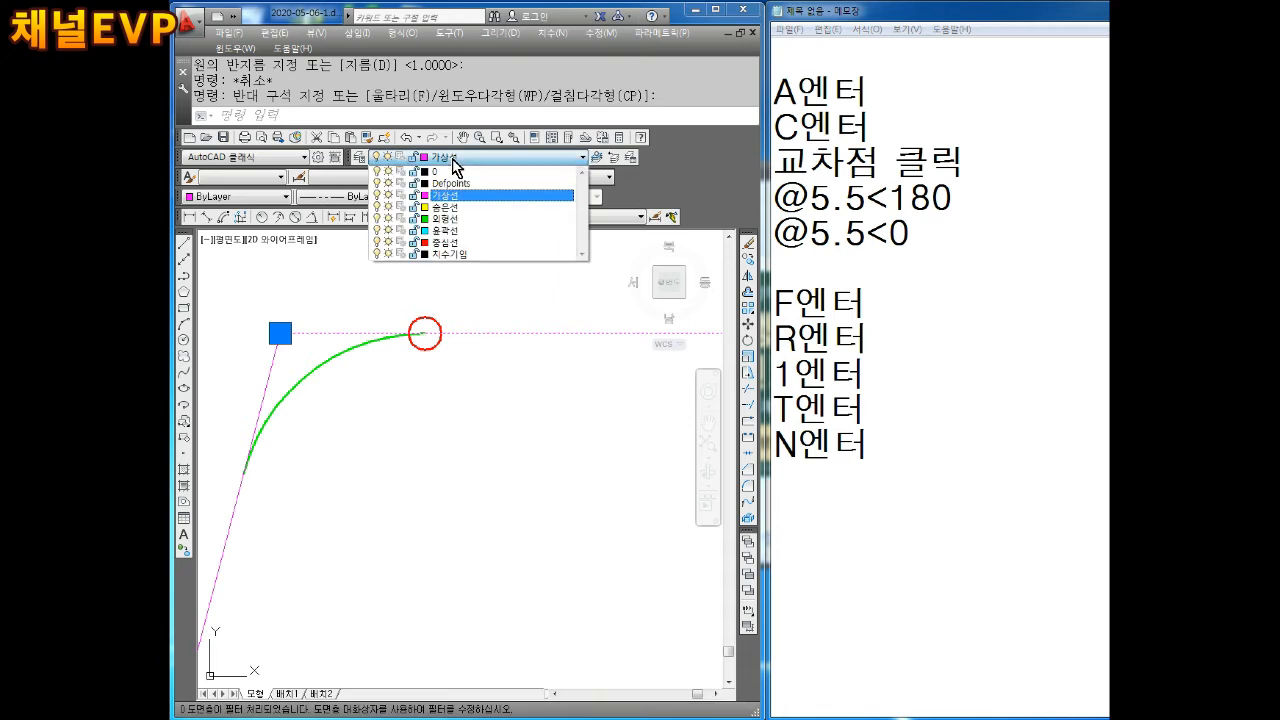
pyautogui.click(445, 218)
pyautogui.press('Escape')
pyautogui.press('Escape')
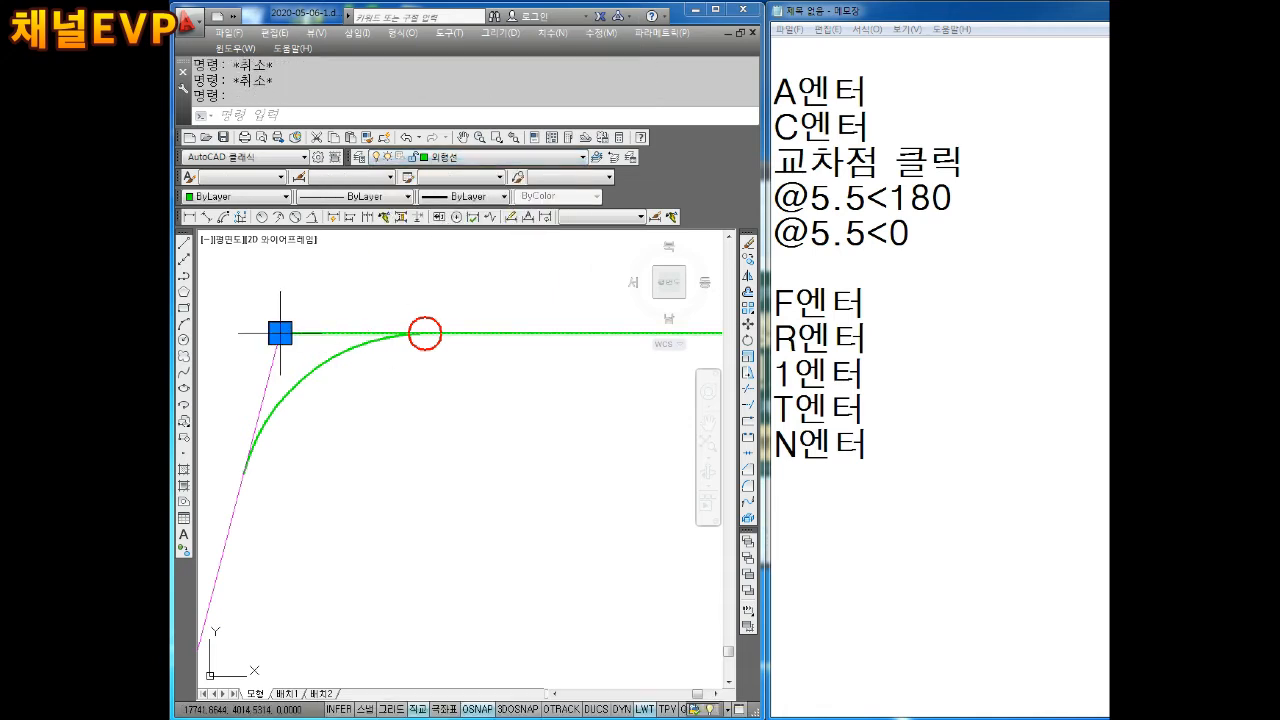
pyautogui.press('Escape')
# In Notepad, add the lines "선끊기" and "BR엔터" below the existing command notes
pyautogui.click(828, 494)
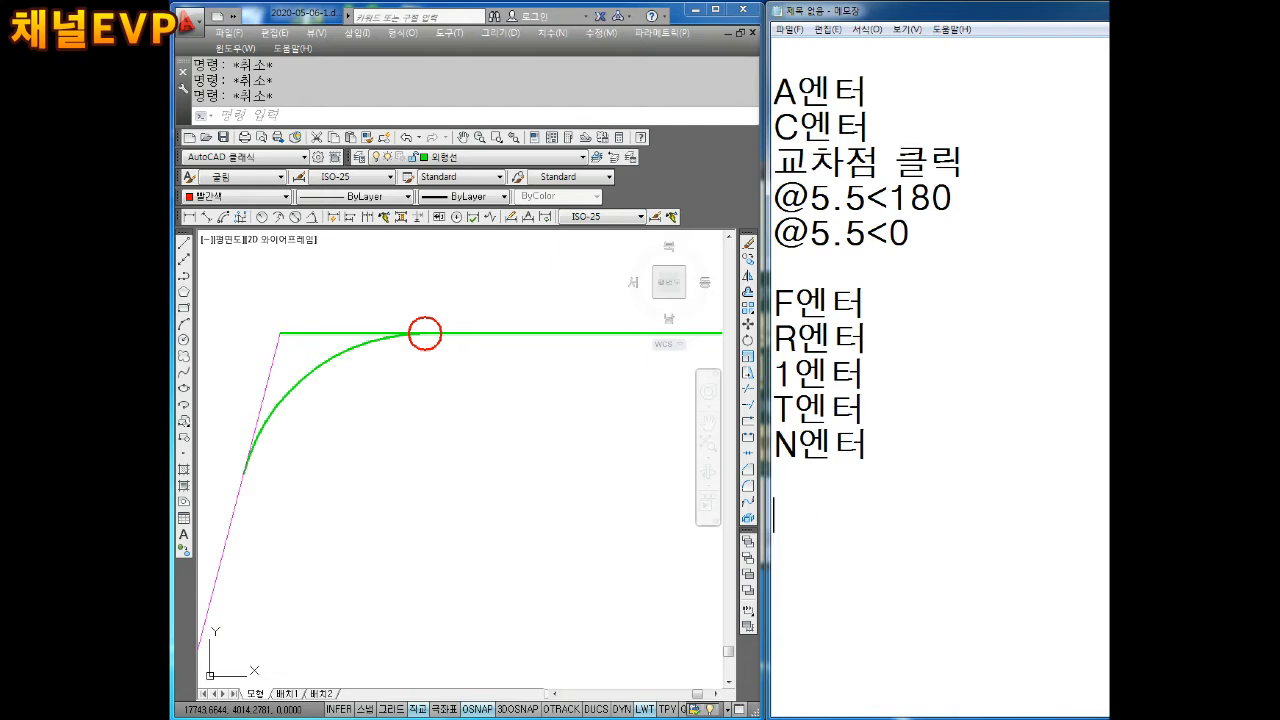
pyautogui.write('선끊기')
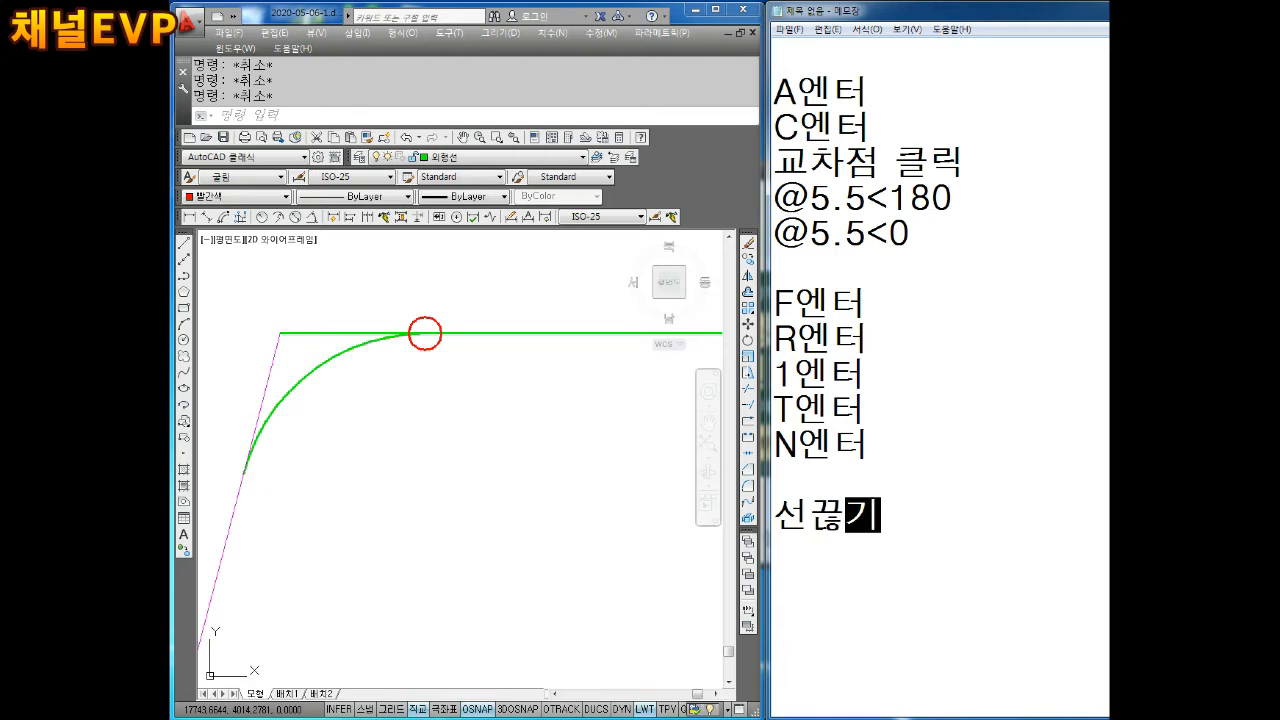
pyautogui.press('Return')
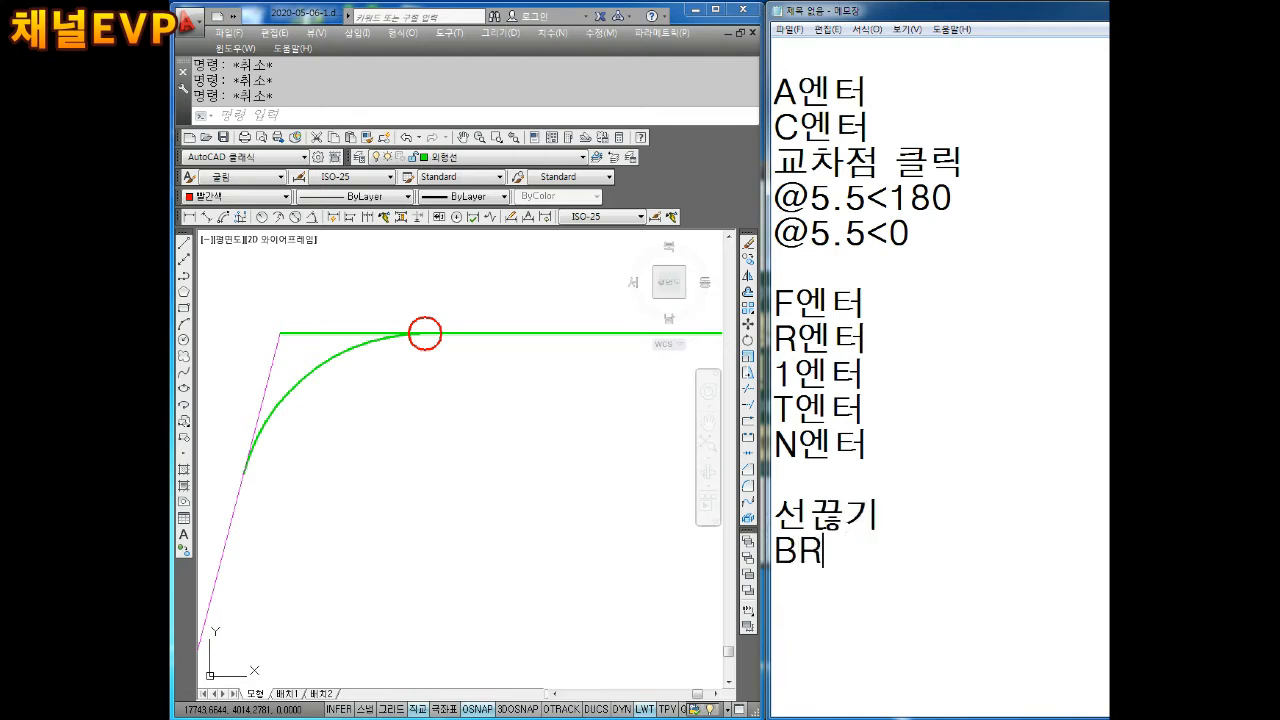
pyautogui.write('BR엔ㅌ')
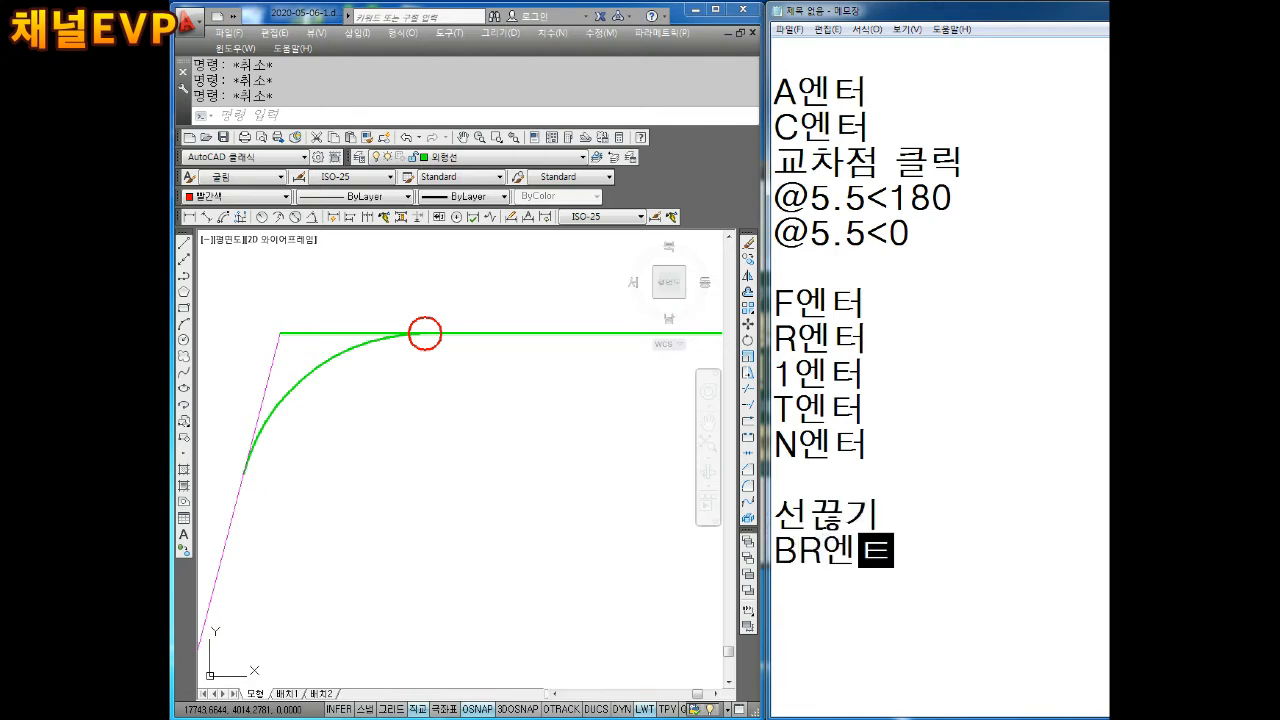
pyautogui.press('Hangul_Hanja')
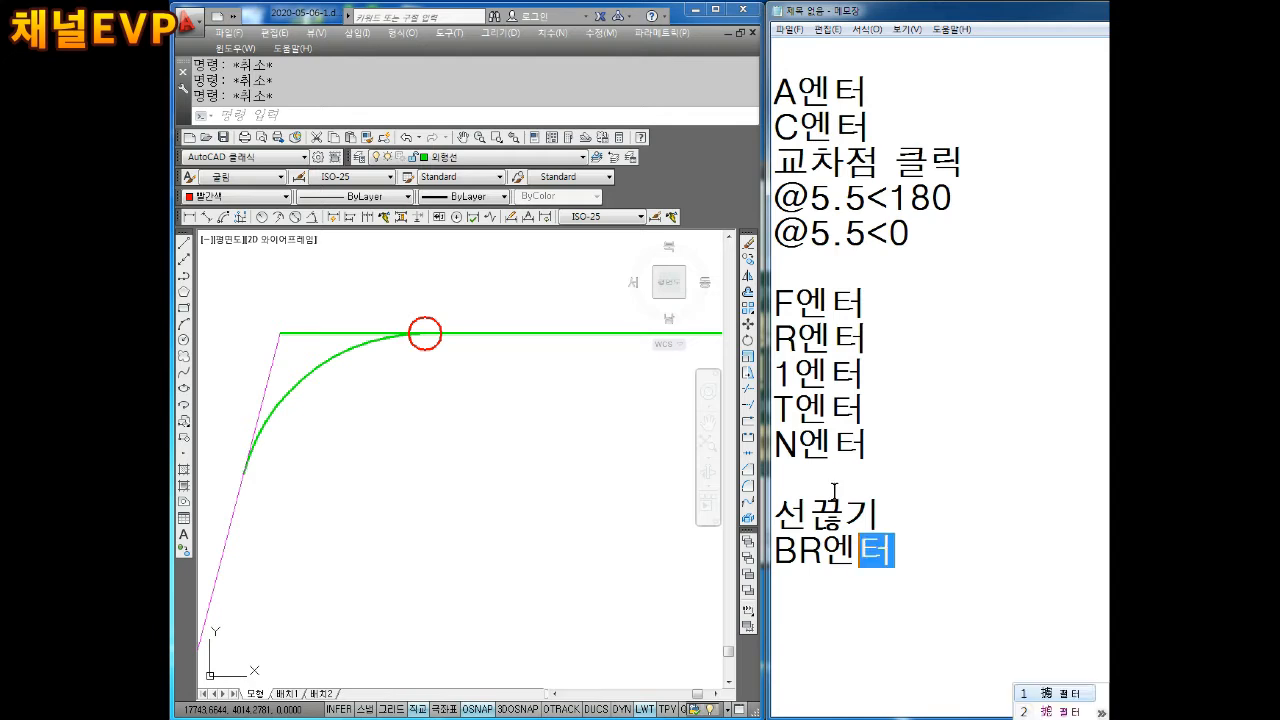
pyautogui.press('Escape')
pyautogui.press('Return')
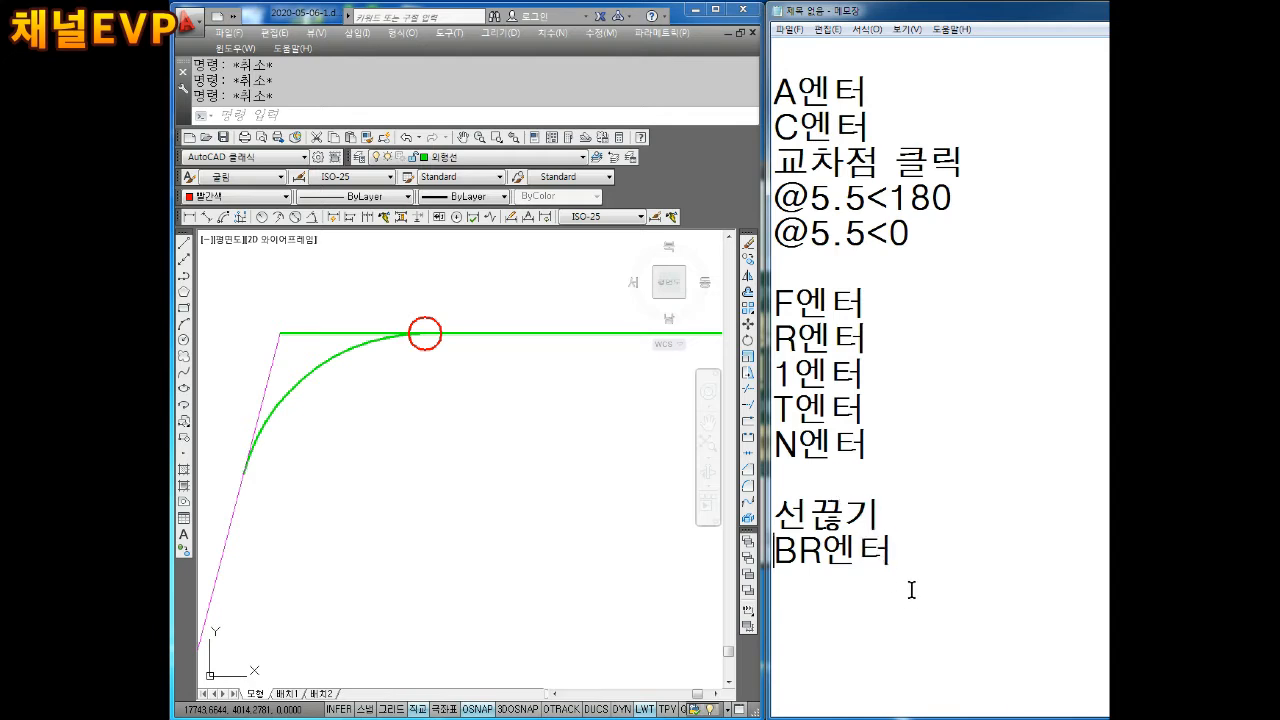
pyautogui.press('Return')
pyautogui.press('Right')
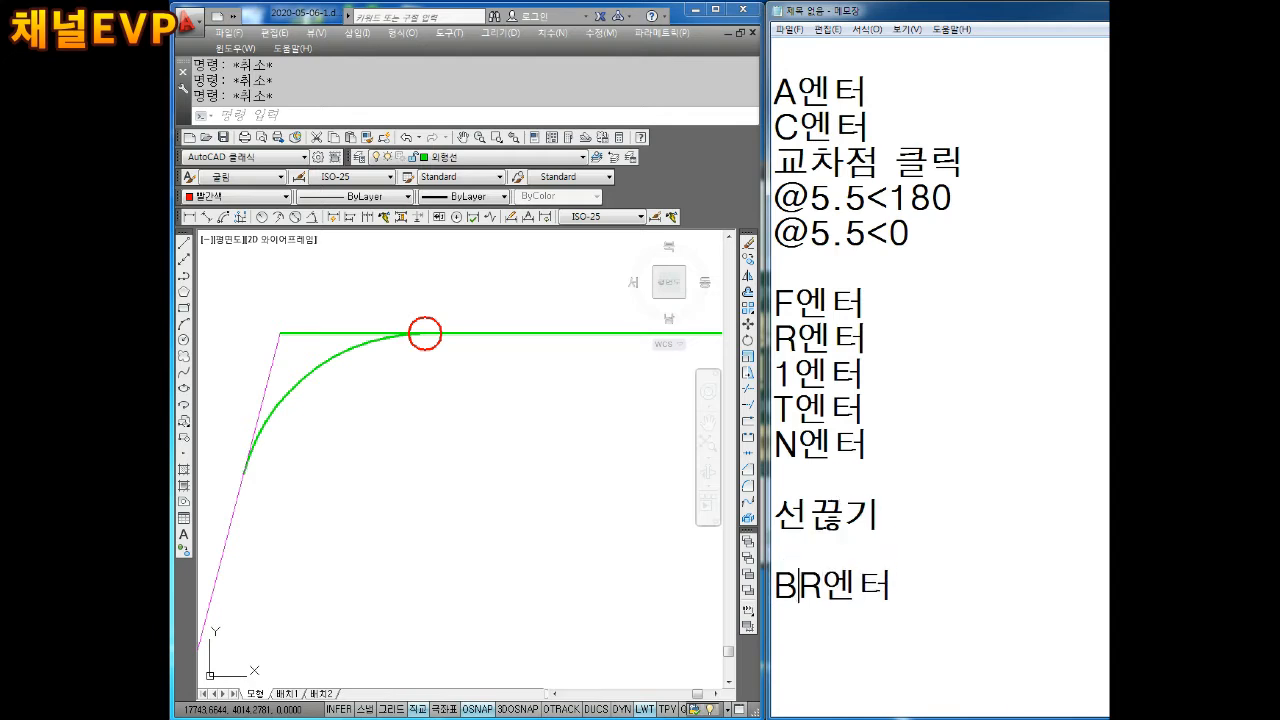
pyautogui.press('Left')
pyautogui.press('BackSpace')
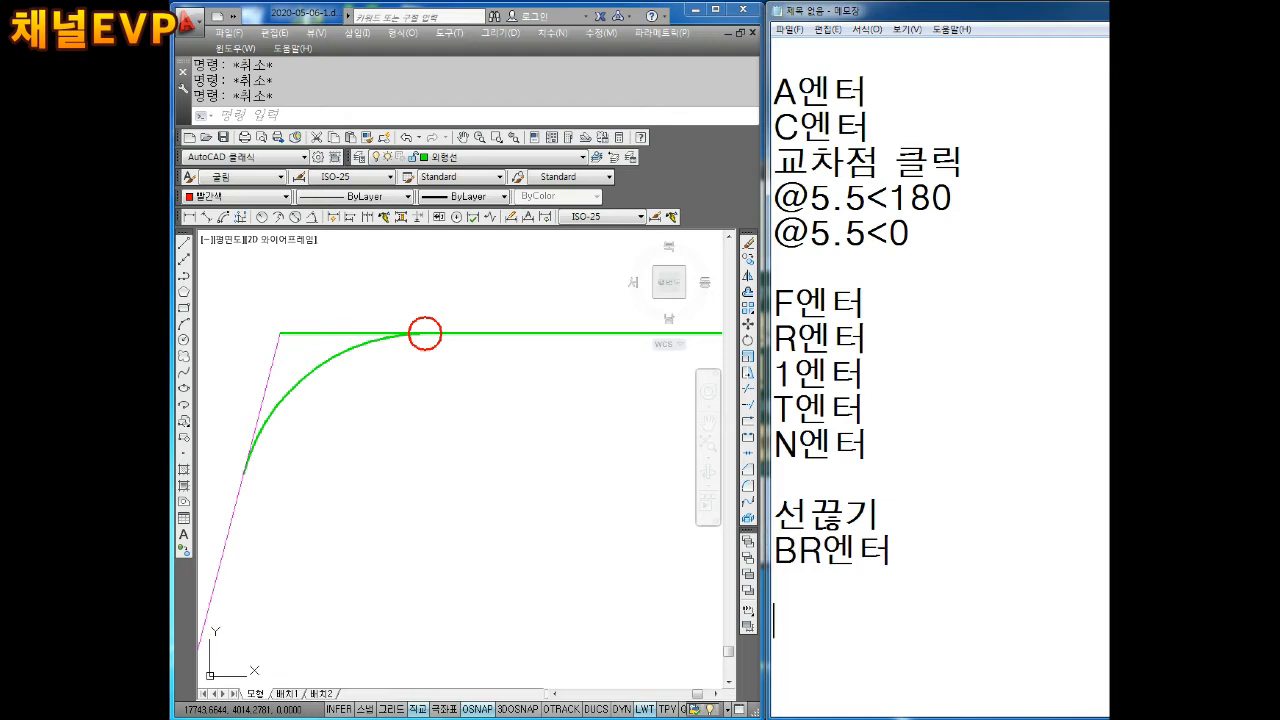
# Start the Break command in AutoCAD and add "수평선클릭" to the Notepad notes
pyautogui.click(459, 455)
pyautogui.write('BR')
pyautogui.press('Return')
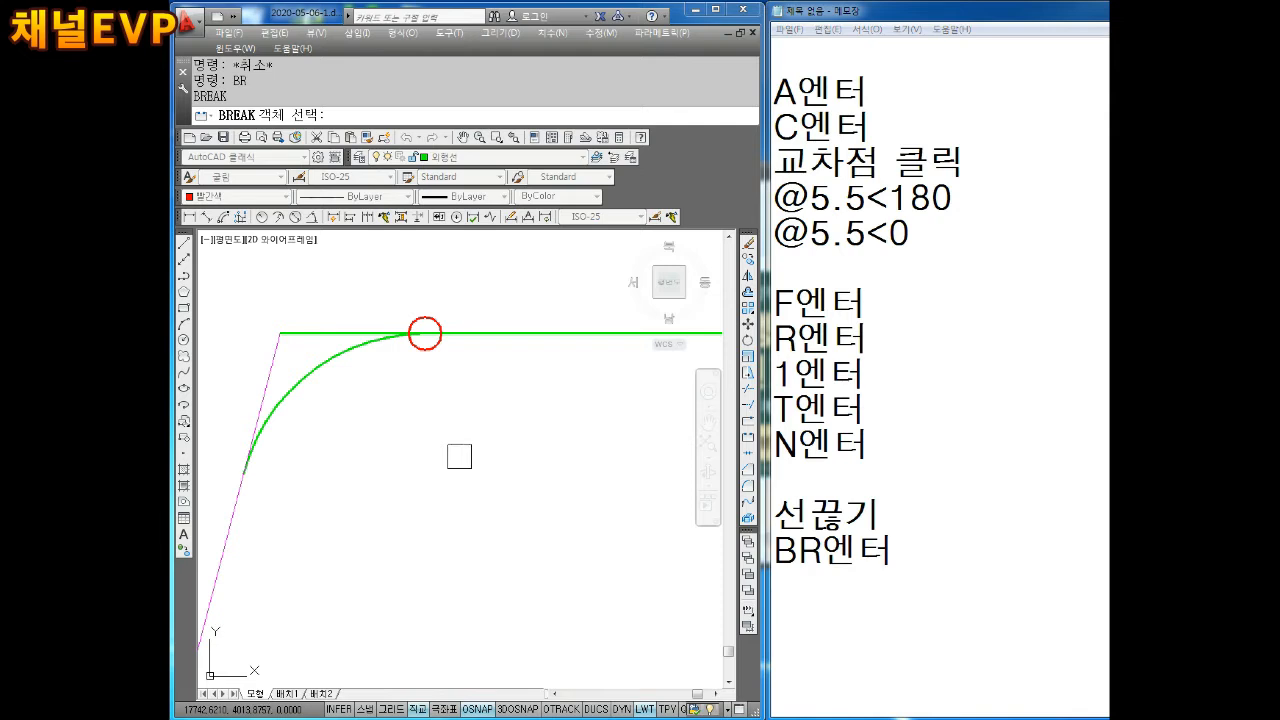
pyautogui.click(777, 606)
pyautogui.write('수')
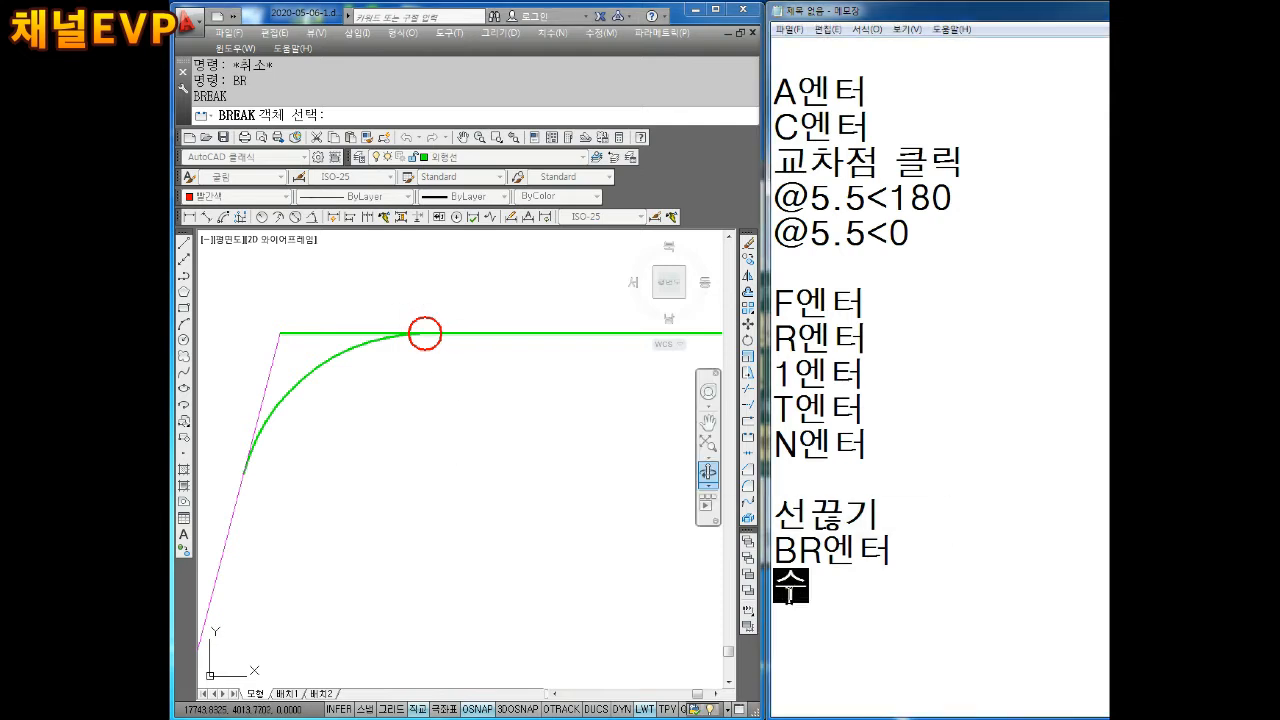
pyautogui.write('평선ㅋ클ㄹ')
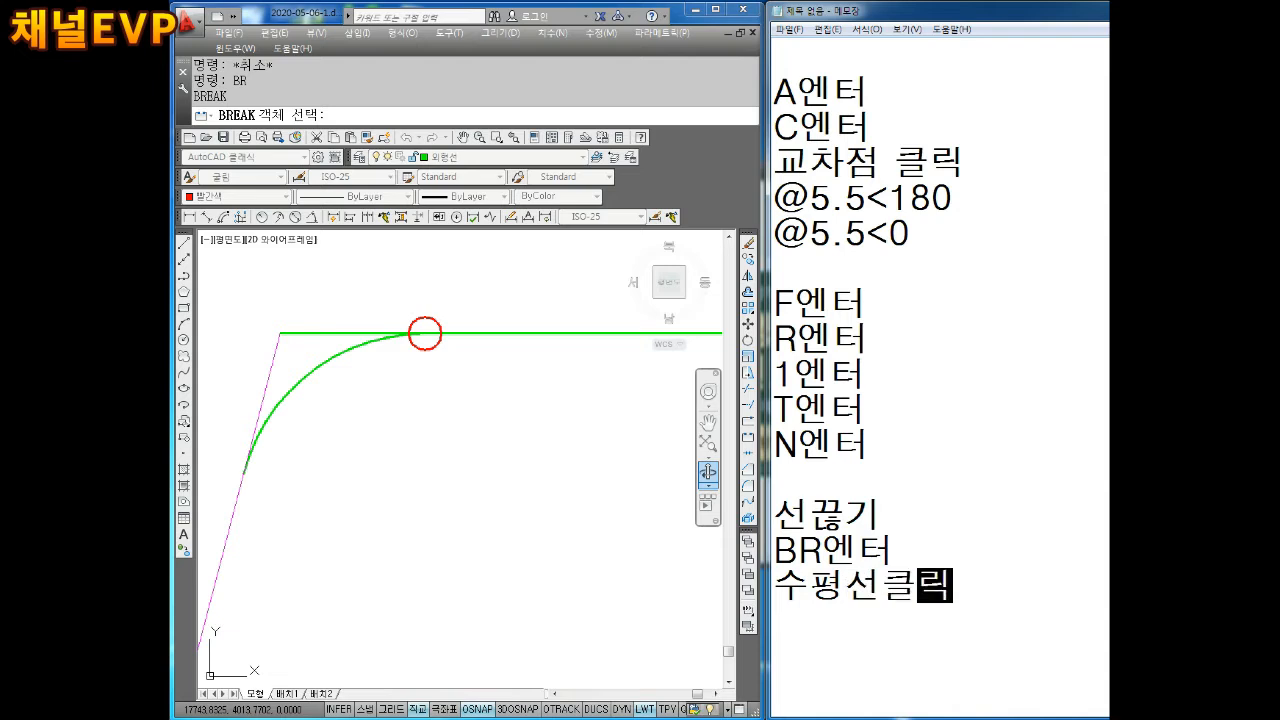
# Pick the horizontal line in AutoCAD as the object to break, and note "F엔터" in Notepad
pyautogui.click(493, 334)
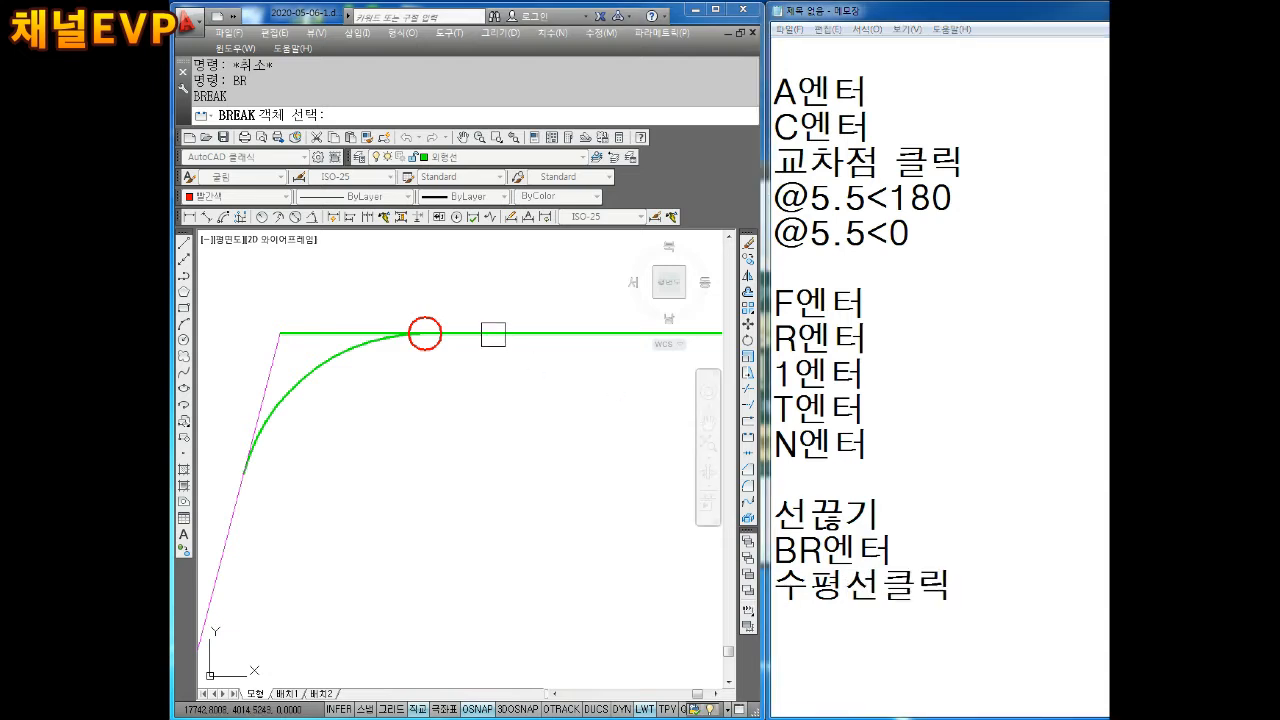
pyautogui.click(493, 334)
pyautogui.click(800, 614)
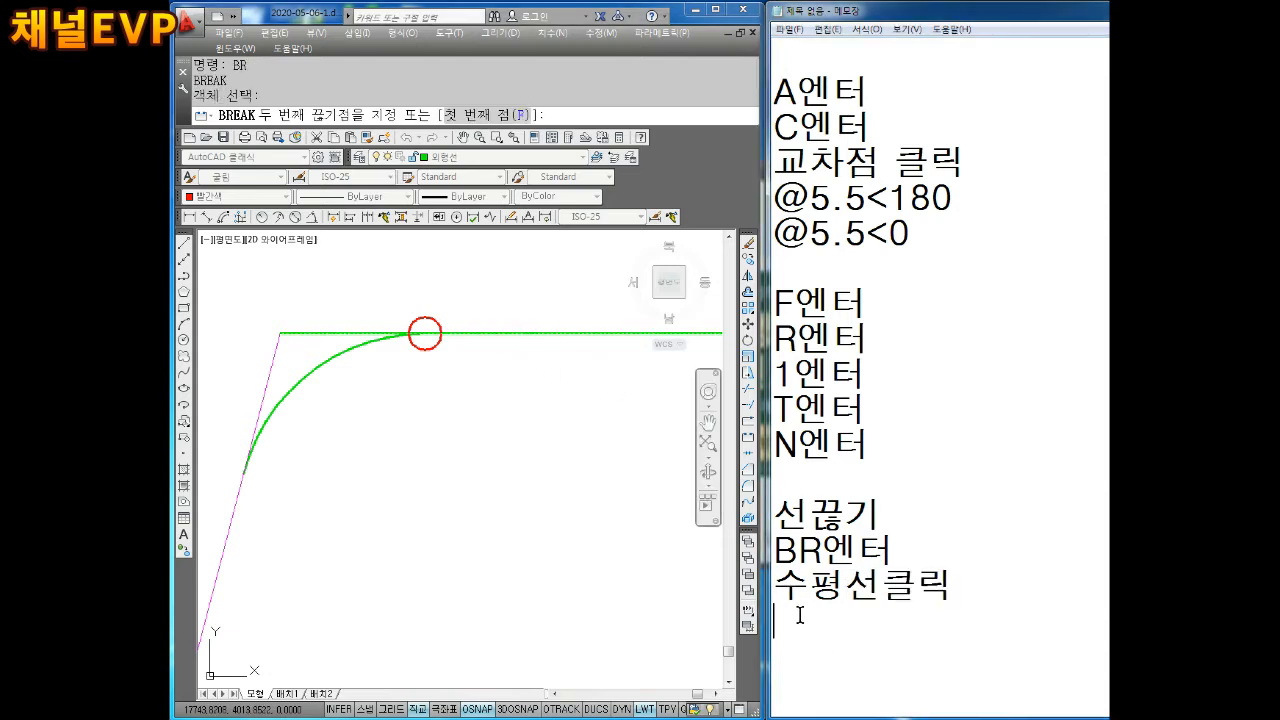
pyautogui.write('F엔터')
pyautogui.press('Return')
pyautogui.write('ㄹ')
# In AutoCAD, use Break's First point option and place the first break point at the arc's end in the red circle's centre
pyautogui.click(477, 441)
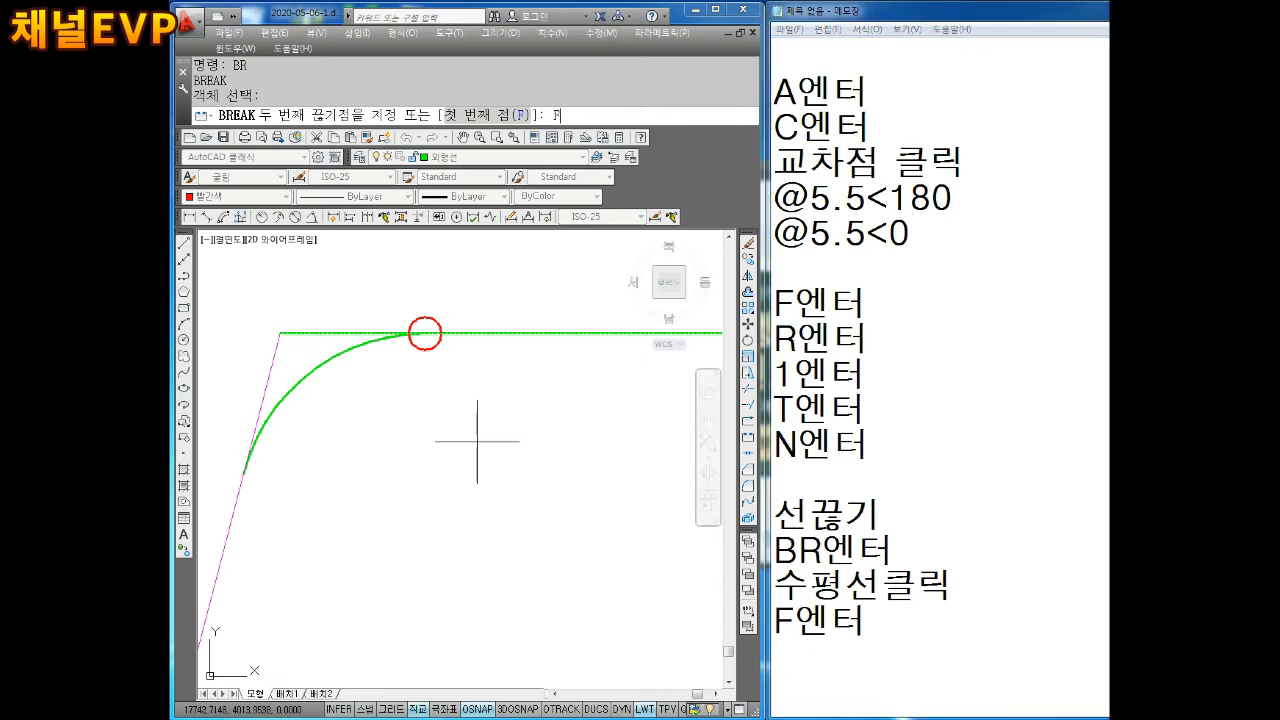
pyautogui.press('Return')
pyautogui.scroll(5, 415, 320)
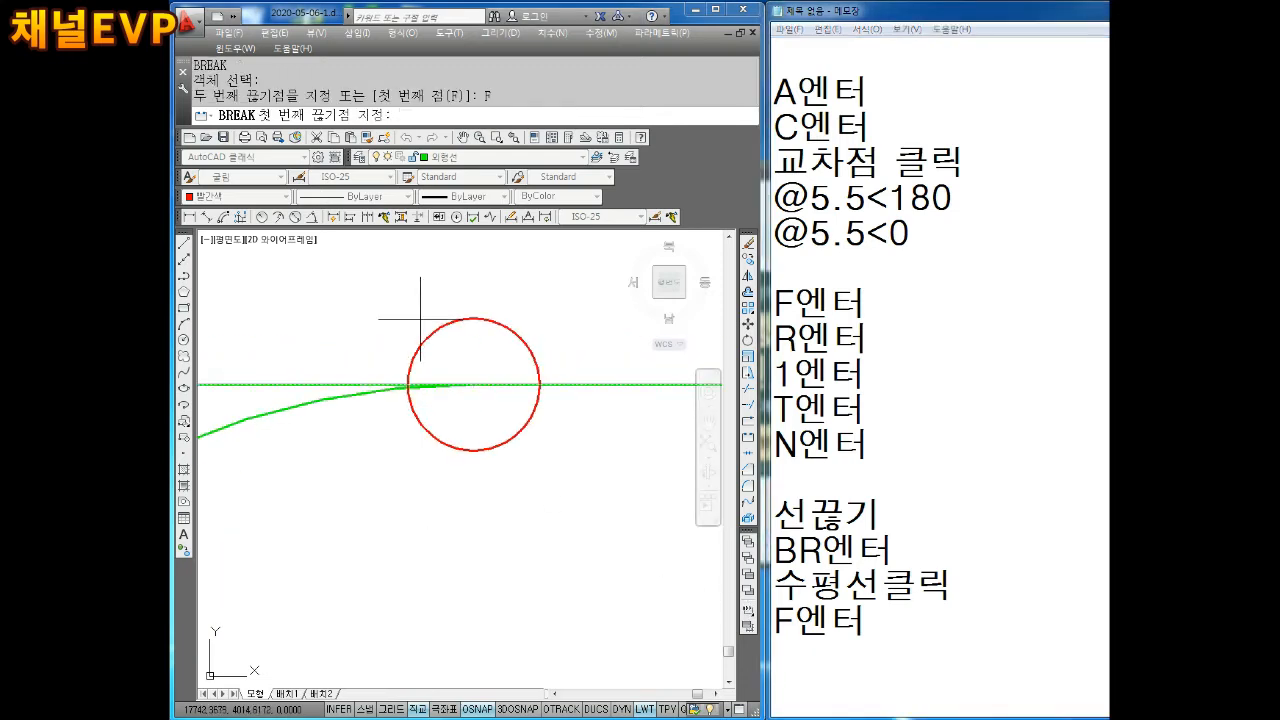
pyautogui.click(473, 384)
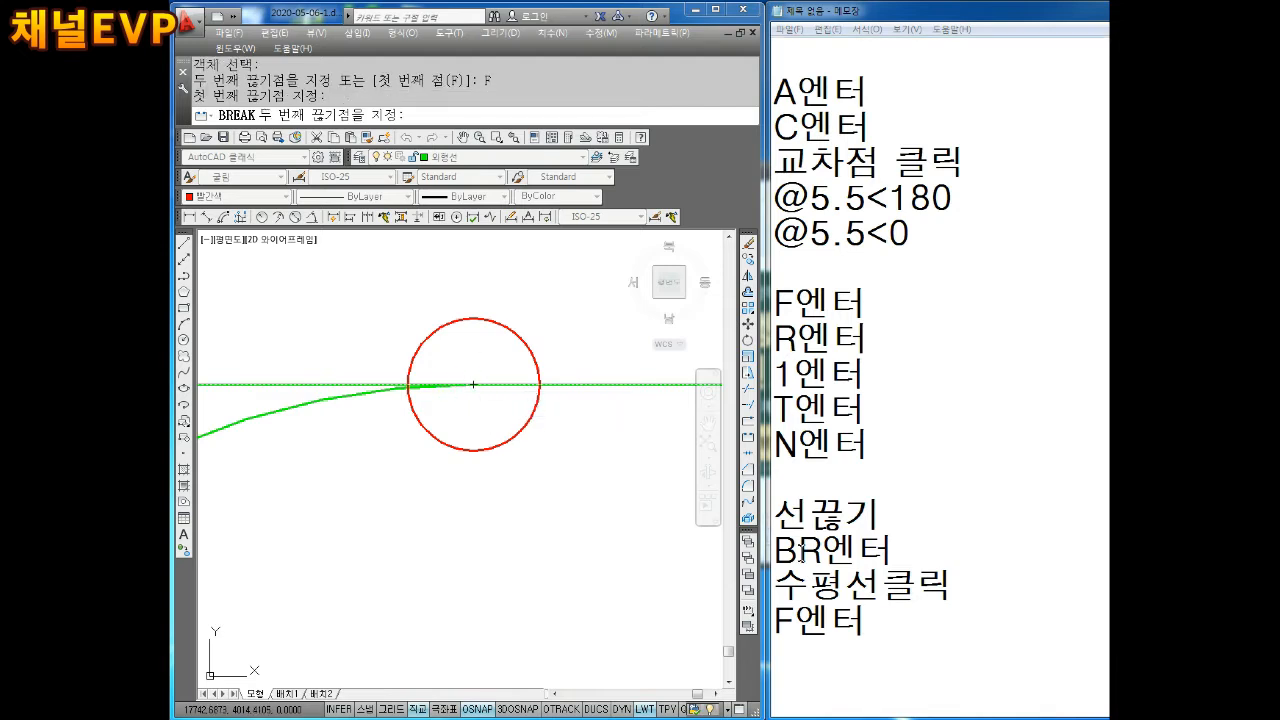
# In Notepad, add the instruction "반시계방향으로 클릭" over two lines below "F엔터"
pyautogui.click(821, 648)
pyautogui.write('반ㅅ')
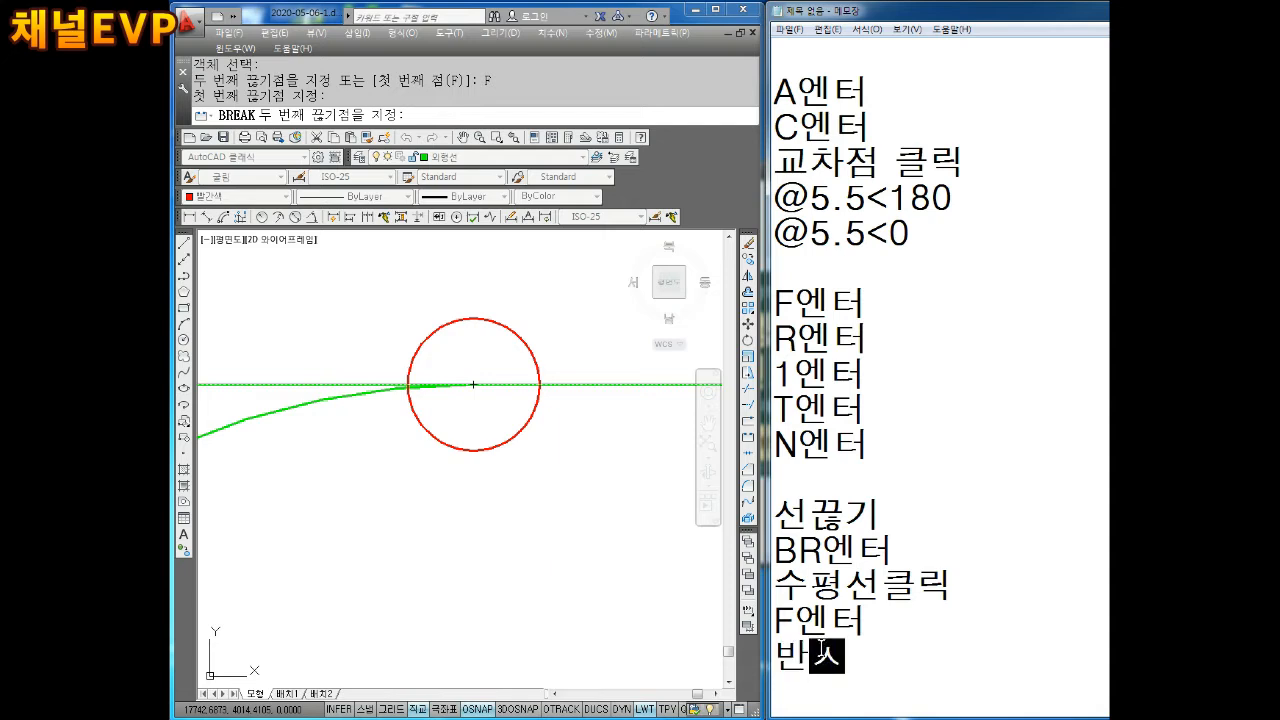
pyautogui.write('계방향')
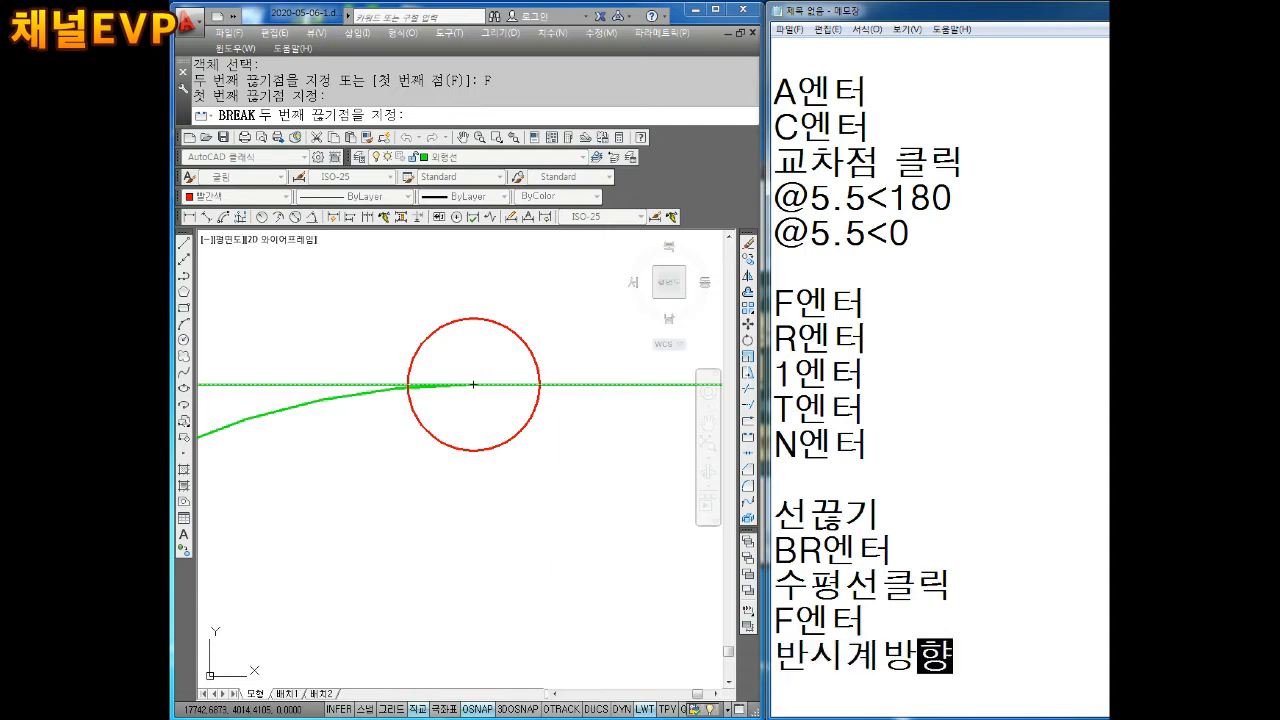
pyautogui.write('으로')
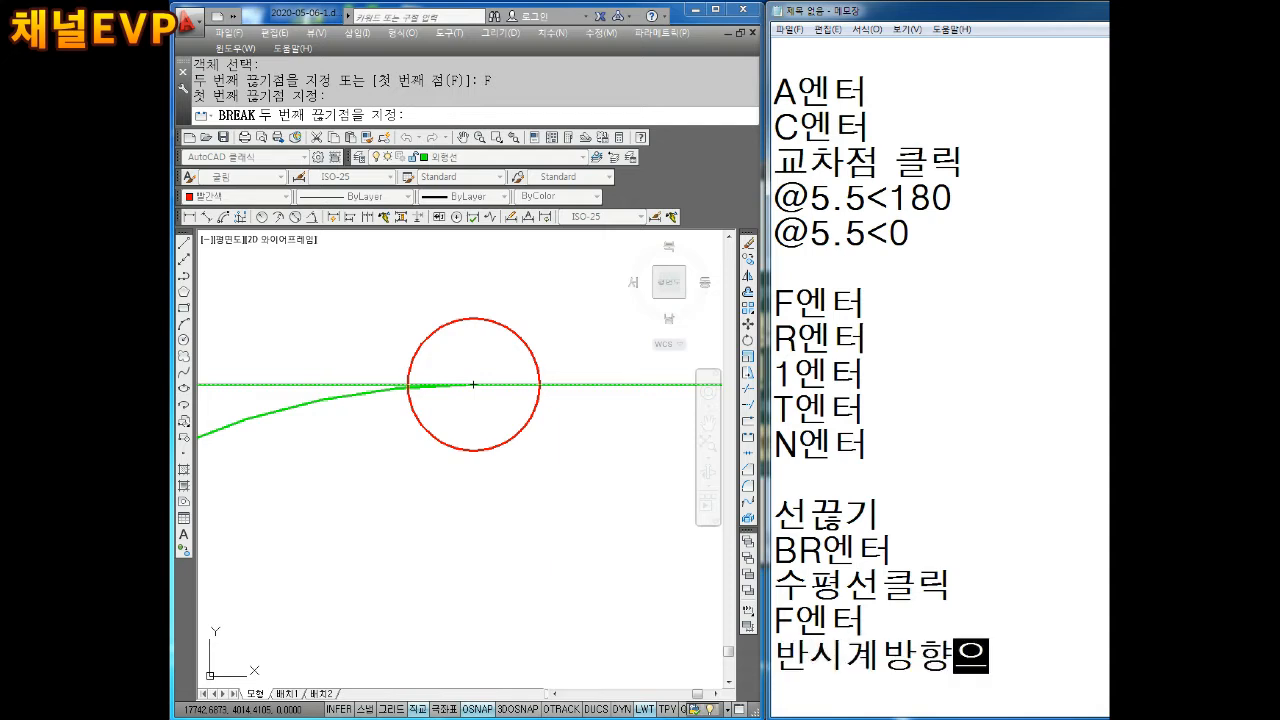
pyautogui.press('Return')
pyautogui.write('ㄲ')
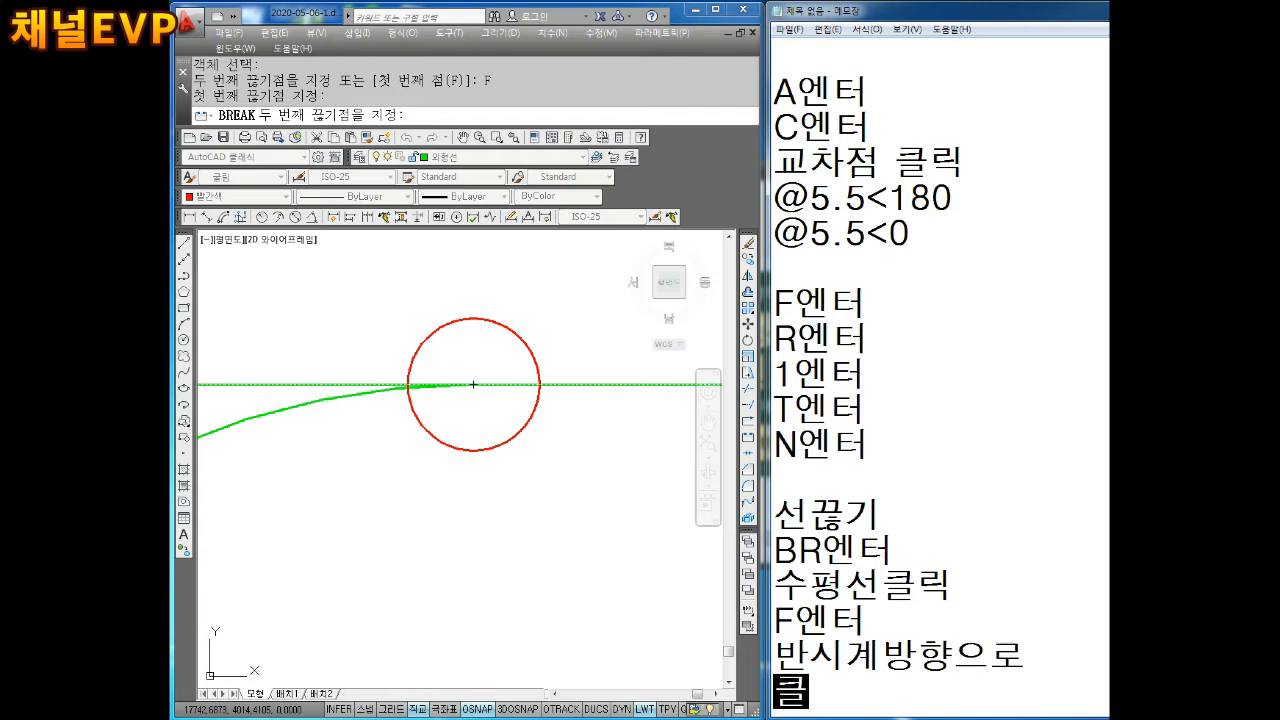
pyautogui.write('릭')
pyautogui.press('Return')
pyautogui.press('Return')
pyautogui.press('Return')
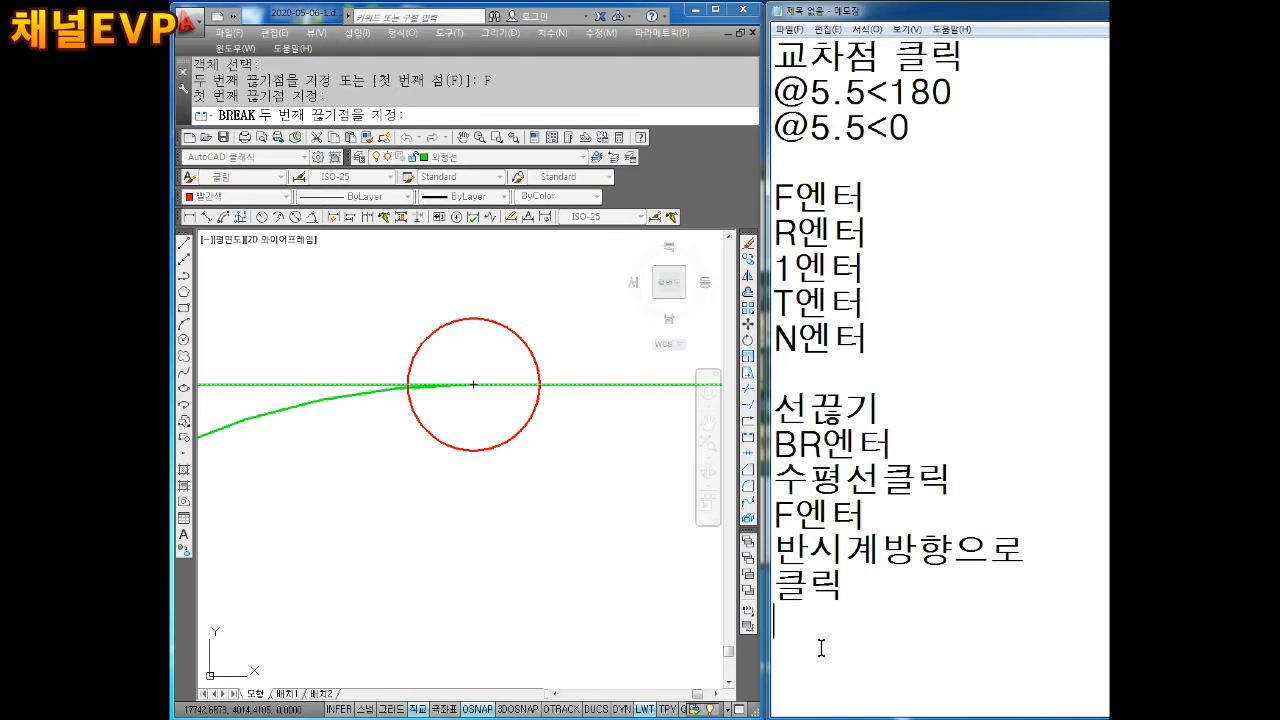
# Add the line "똑같은 위치 클릭" to the end of the notes
pyautogui.write('갈')
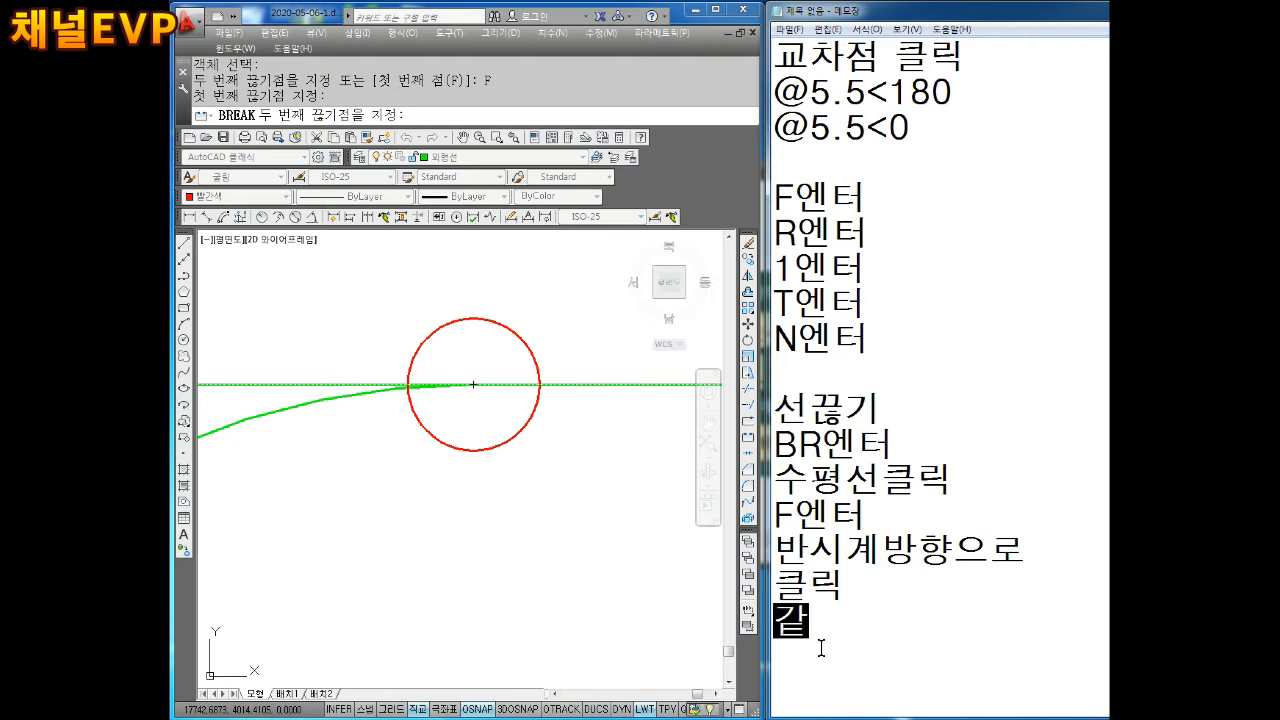
pyautogui.press('BackSpace')
pyautogui.write('똑같은')
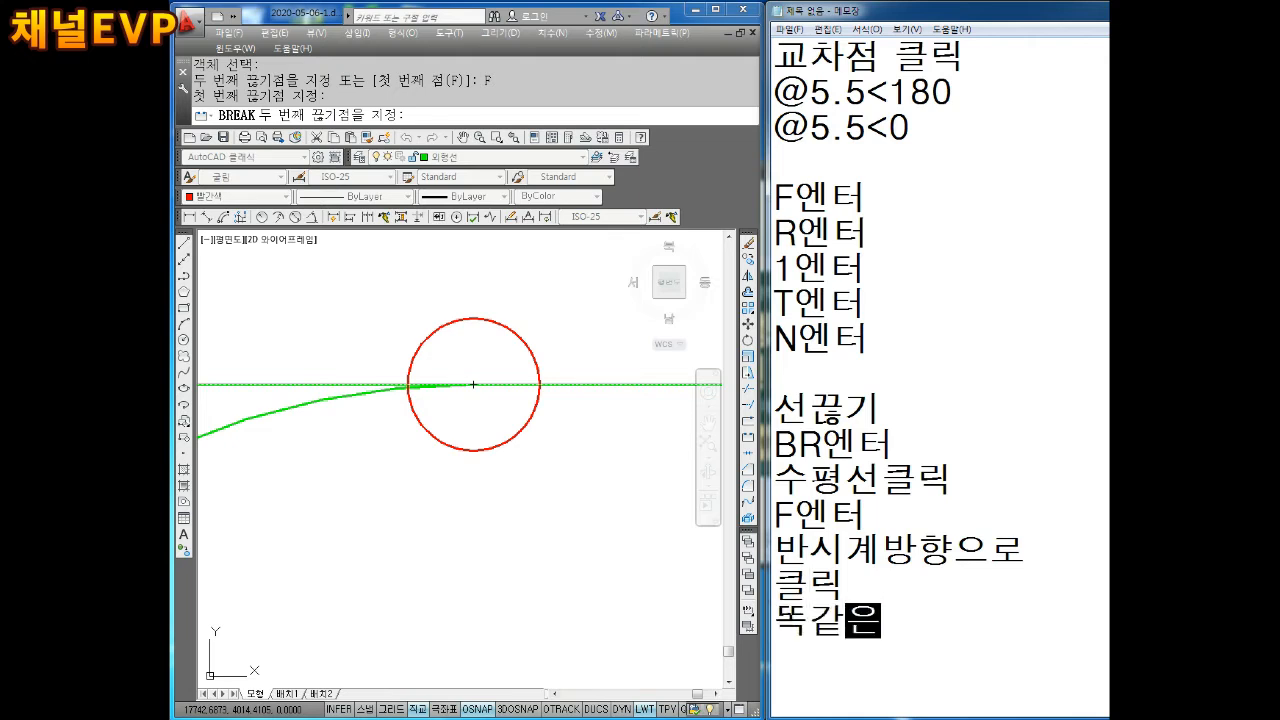
pyautogui.write(' 위치 클릭')
pyautogui.press('Return')
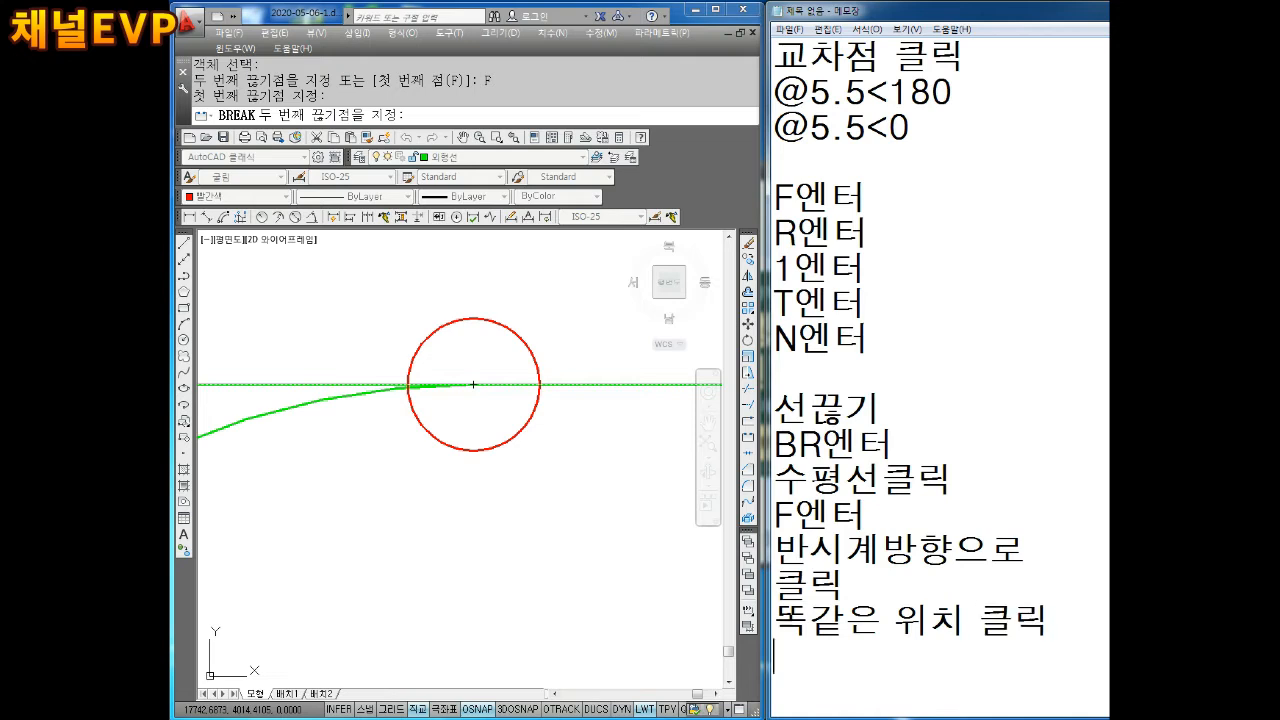
# In AutoCAD, place the second break point at the same arc end to split the horizontal line there
pyautogui.click(481, 408)
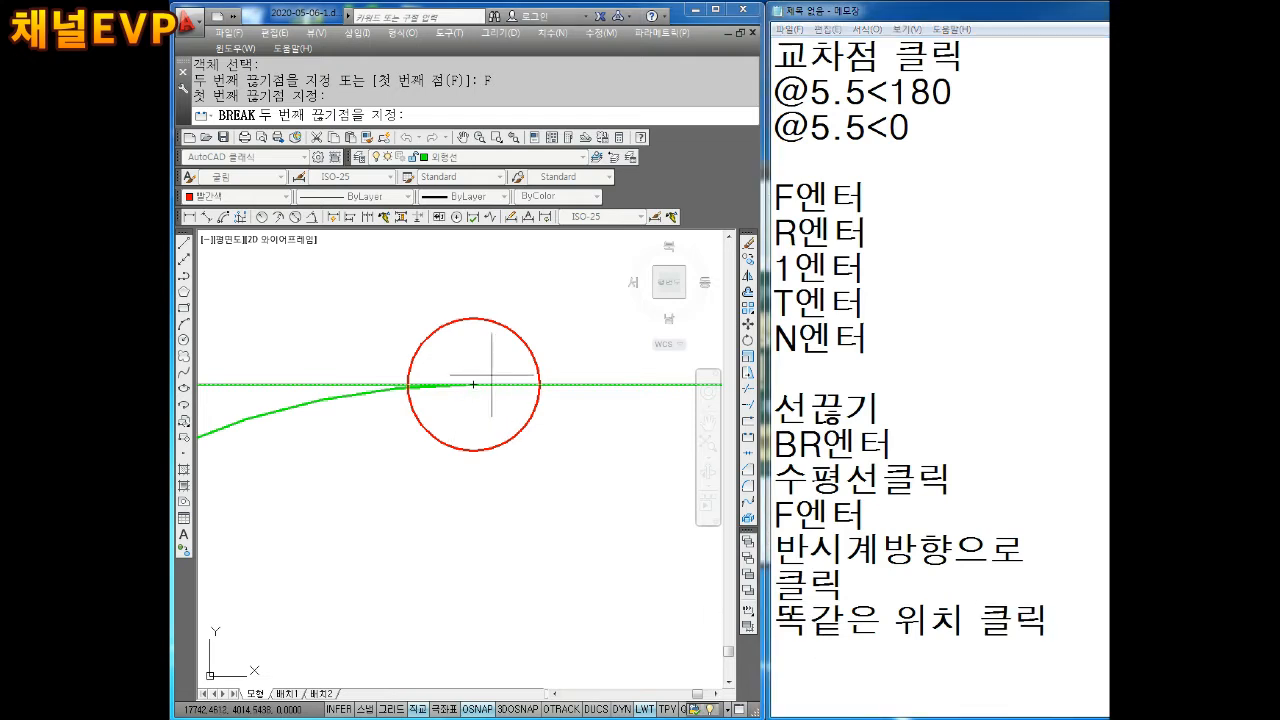
pyautogui.click(496, 384)
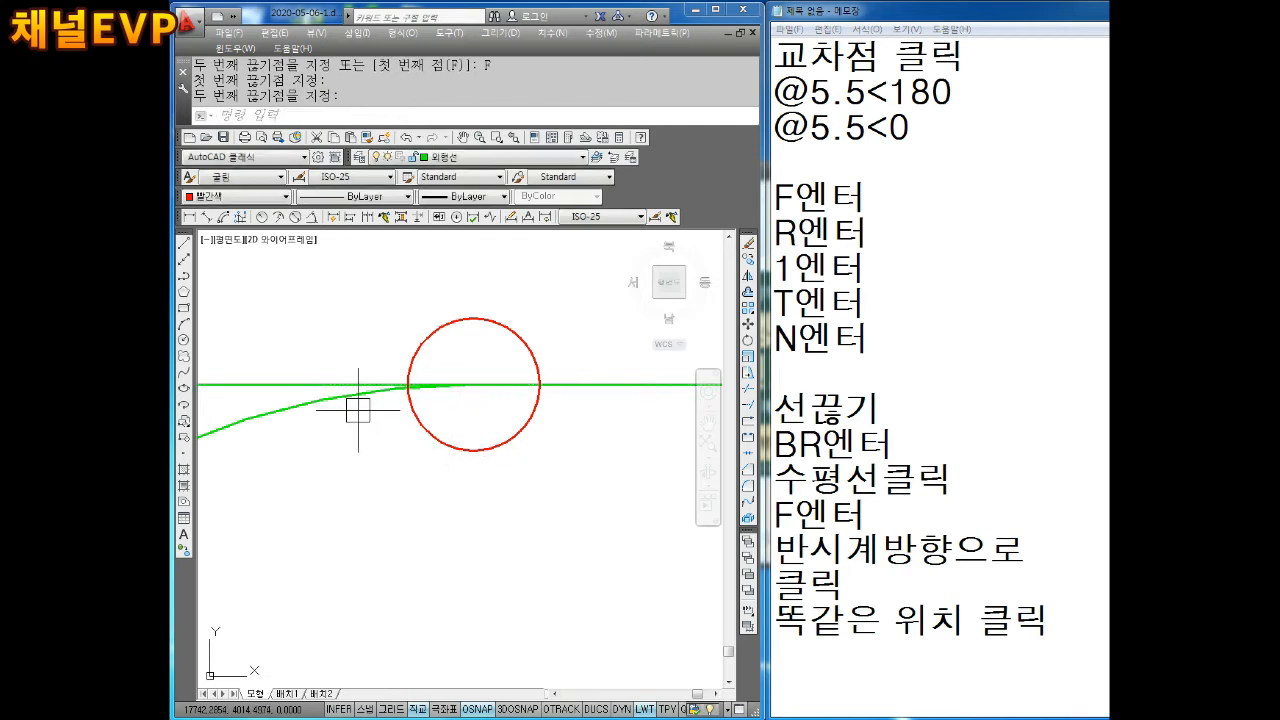
pyautogui.press('Escape')
pyautogui.press('Escape')
# Move the short horizontal segment between the sharp corner and the break point to the 가상선 layer
pyautogui.click(332, 384)
pyautogui.scroll(-5, 389, 405)
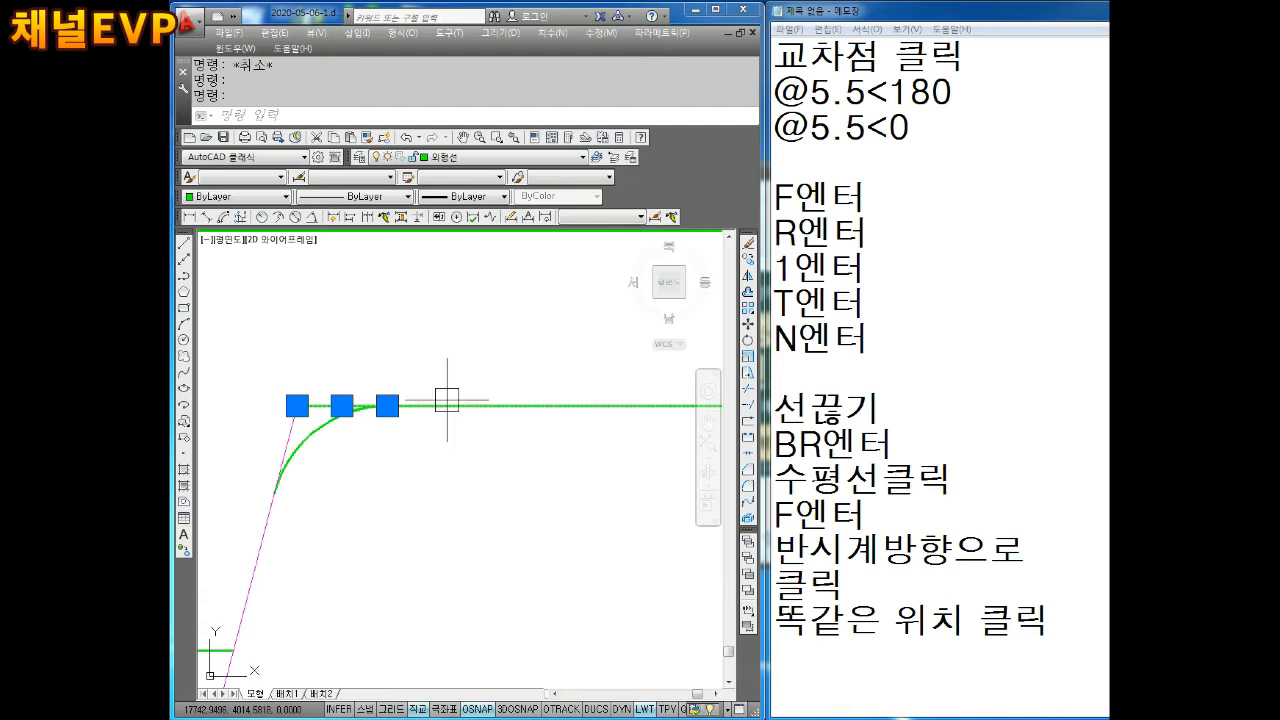
pyautogui.scroll(3, 327, 390)
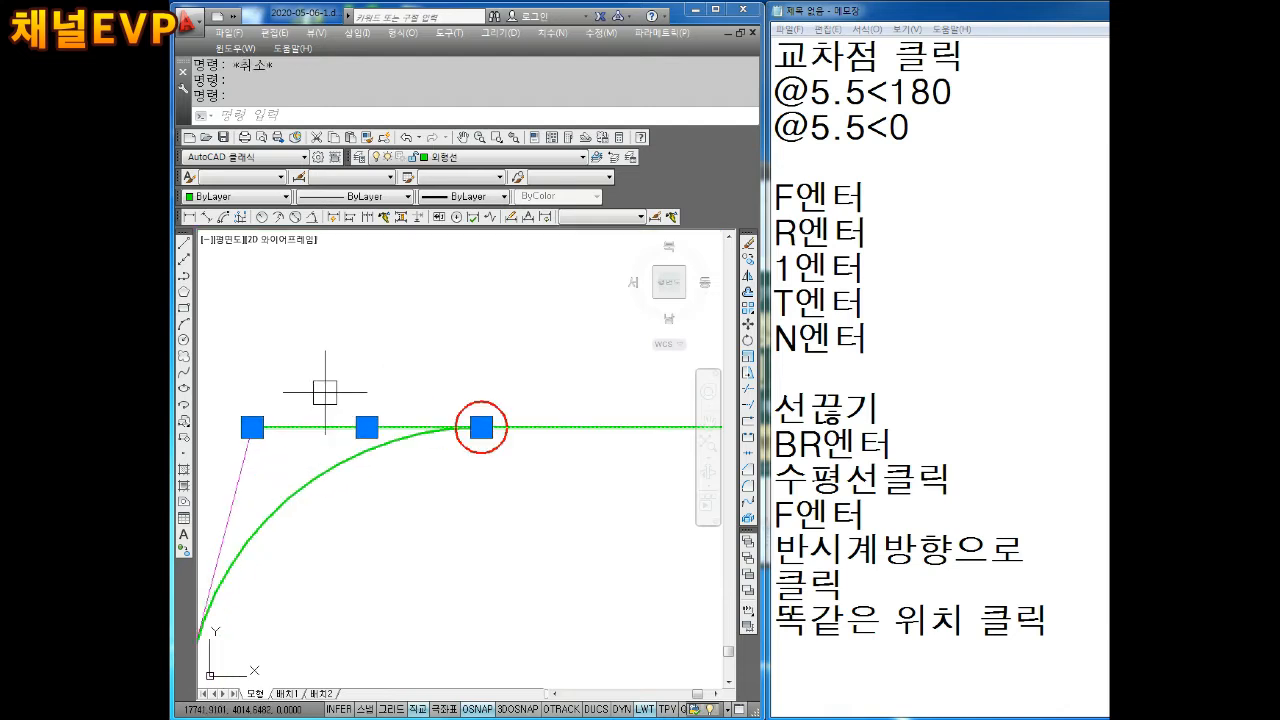
pyautogui.click(440, 157)
pyautogui.click(463, 218)
pyautogui.press('Escape')
# Examine the rounded corner from the circled arc end down to where the arc meets the slanted line
pyautogui.moveTo(530, 397); pyautogui.dragTo(438, 380, button='middle')
pyautogui.click(530, 385)
pyautogui.click(511, 506)
pyautogui.press('Escape')
pyautogui.scroll(-2, 501, 469)
pyautogui.moveTo(486, 480); pyautogui.dragTo(517, 405, button='middle')
pyautogui.moveTo(415, 404); pyautogui.dragTo(380, 417, button='middle')
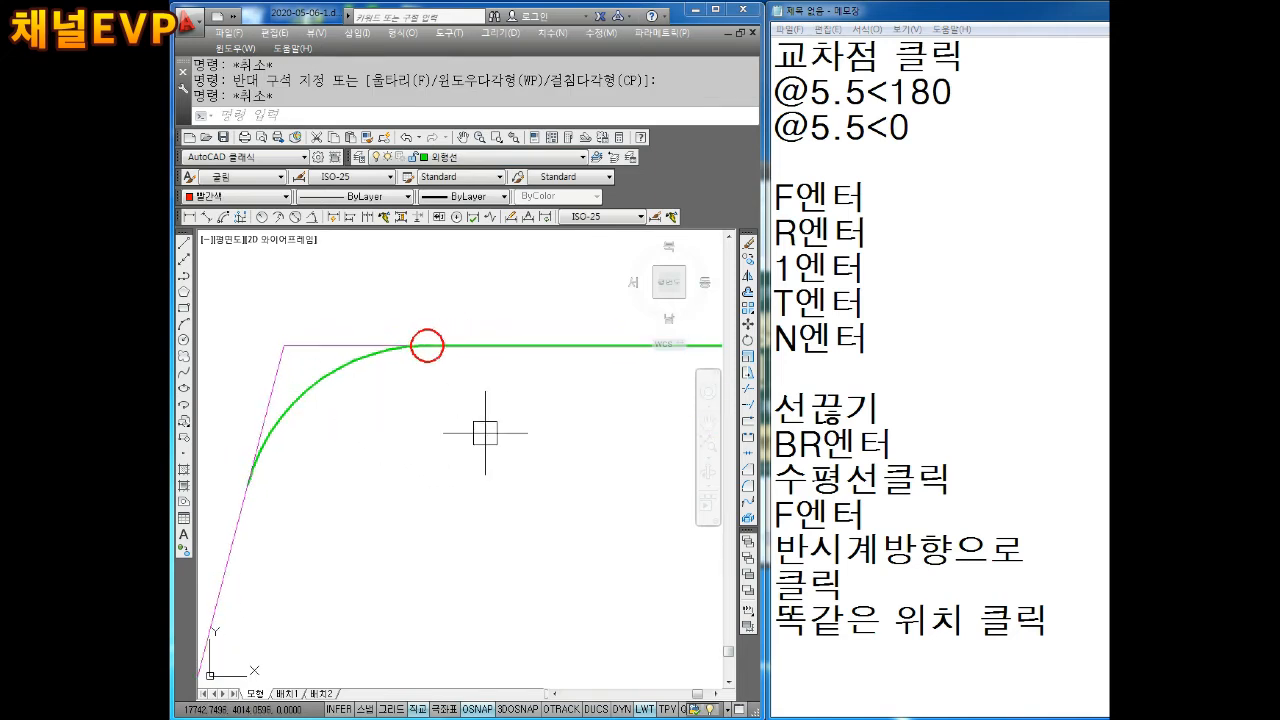
pyautogui.scroll(1, 577, 450)
pyautogui.scroll(2, 315, 376)
pyautogui.scroll(1, 283, 414)
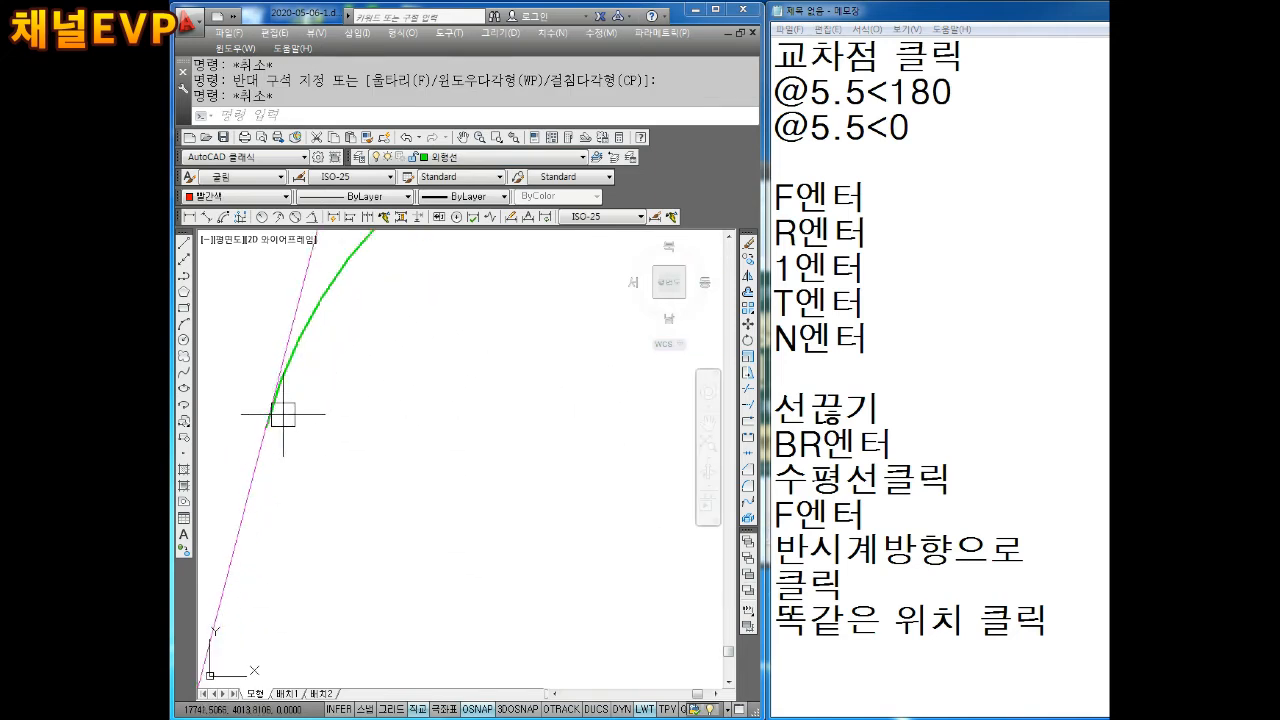
pyautogui.scroll(-1, 283, 414)
pyautogui.moveTo(283, 414); pyautogui.dragTo(336, 536, button='middle')
pyautogui.click(351, 425)
pyautogui.press('Escape')
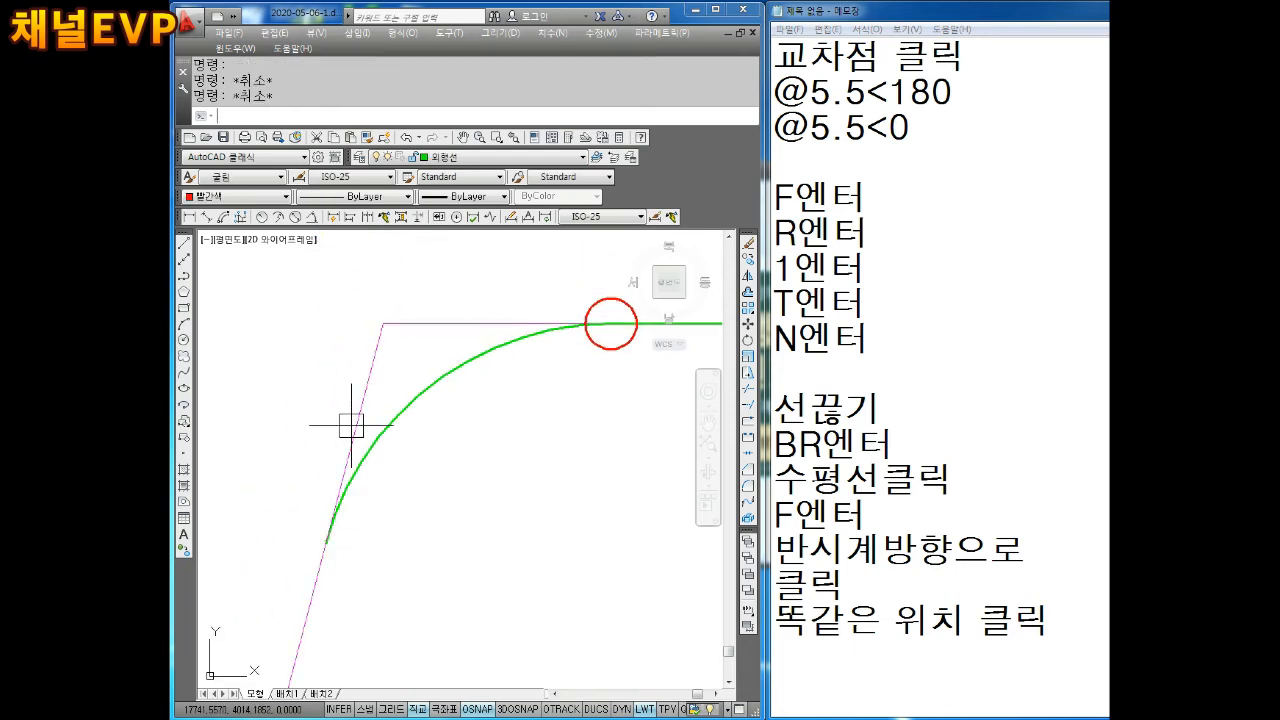
pyautogui.click(351, 425)
pyautogui.press('Escape')
# Run Break on the slanted line with the First point option and place the first point on it slightly above the arc's lower end
pyautogui.write('B')
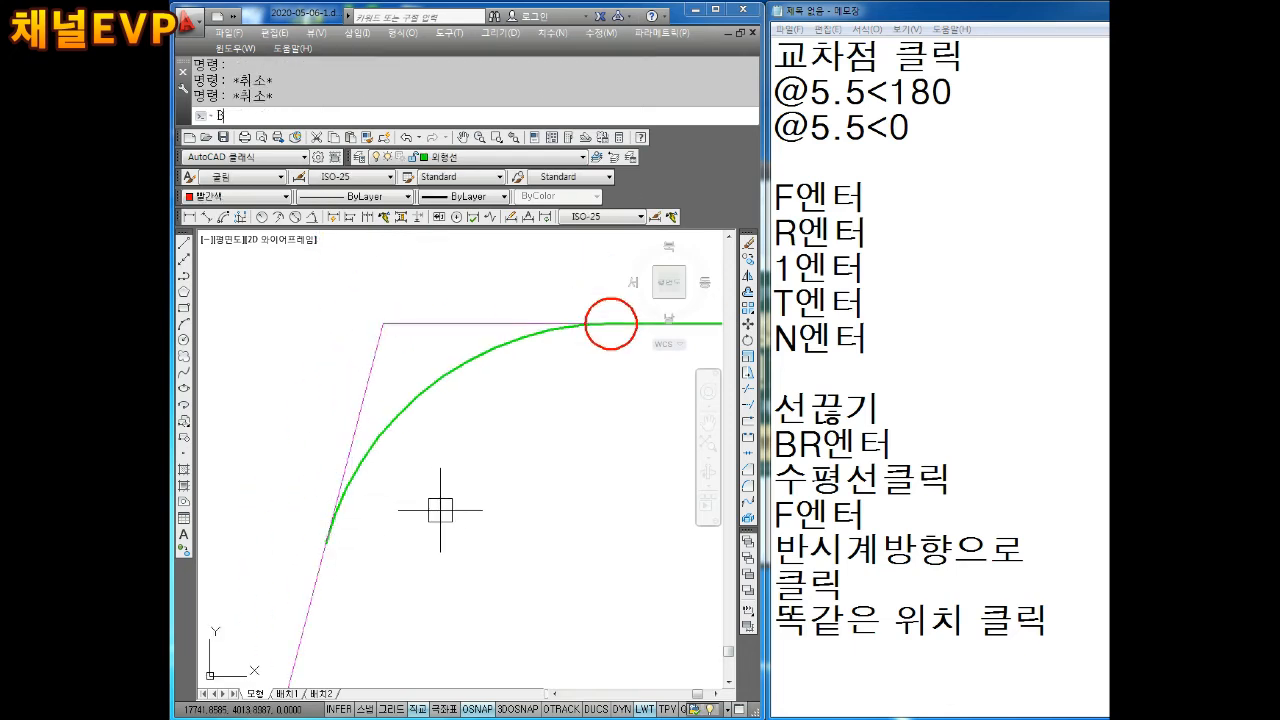
pyautogui.write('R')
pyautogui.press('Return')
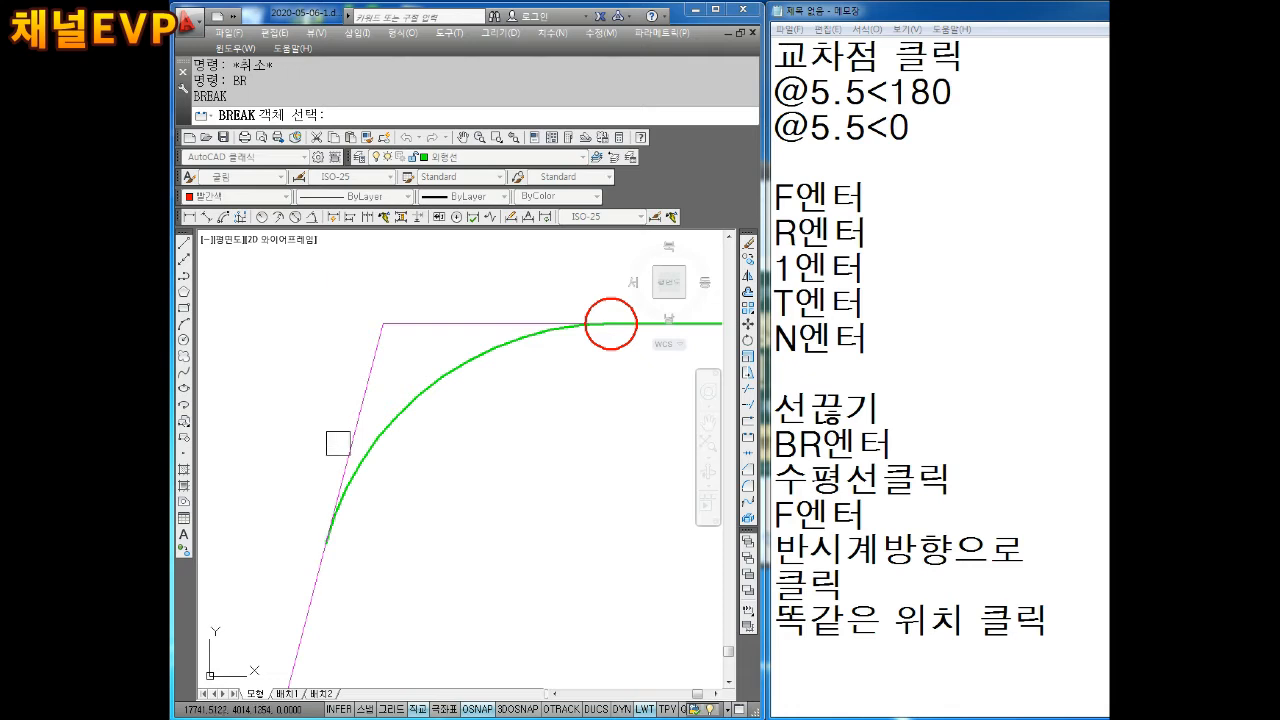
pyautogui.click(352, 437)
pyautogui.write('F')
pyautogui.press('Return')
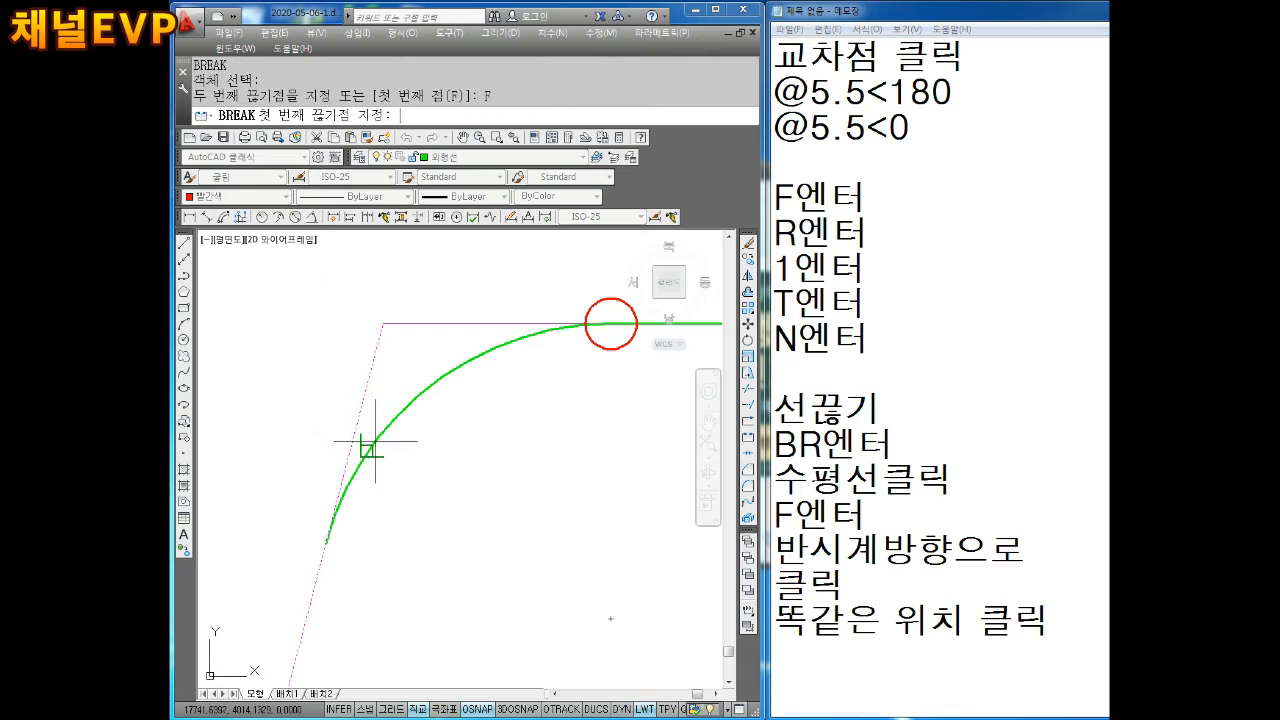
pyautogui.scroll(3, 340, 490)
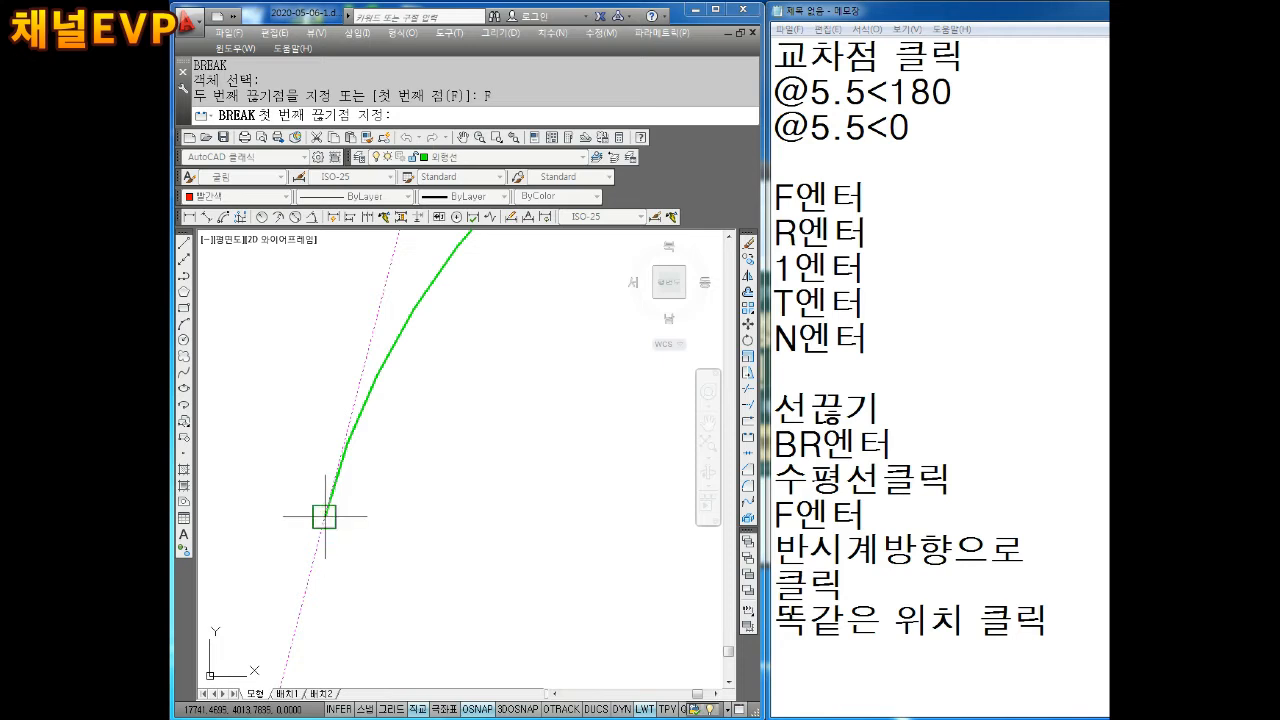
pyautogui.scroll(1, 380, 490)
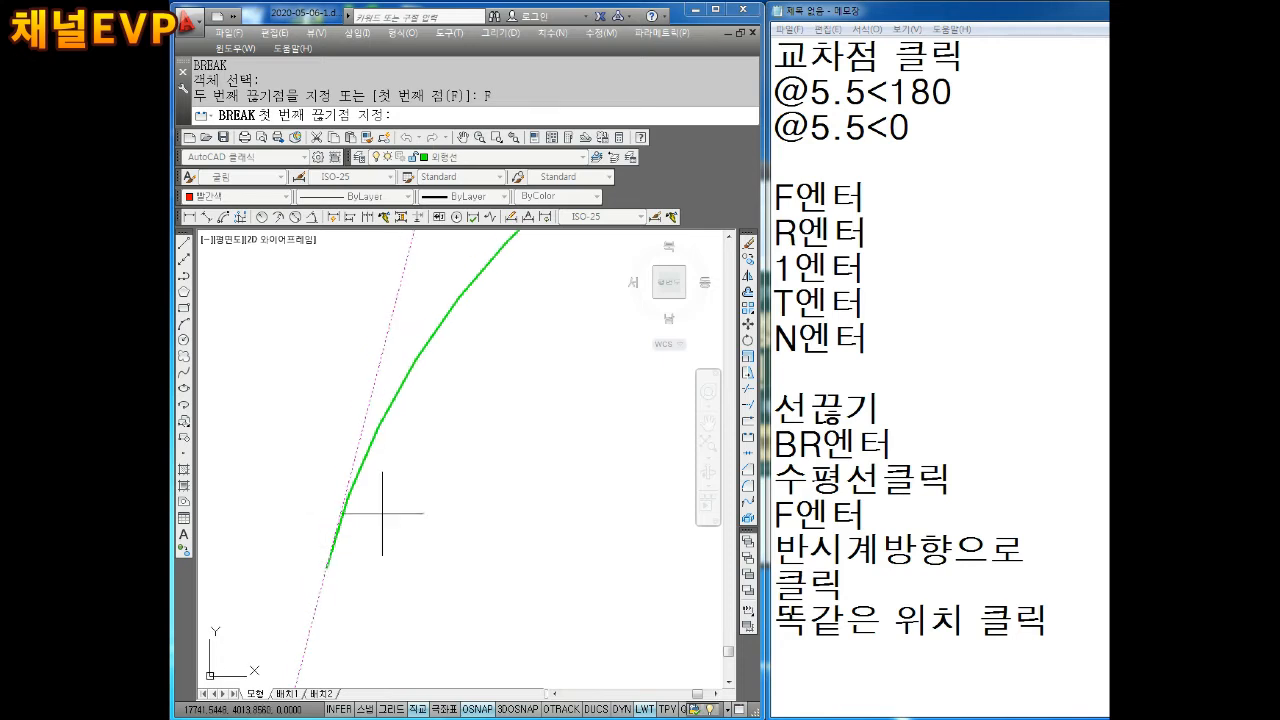
pyautogui.scroll(1, 336, 499)
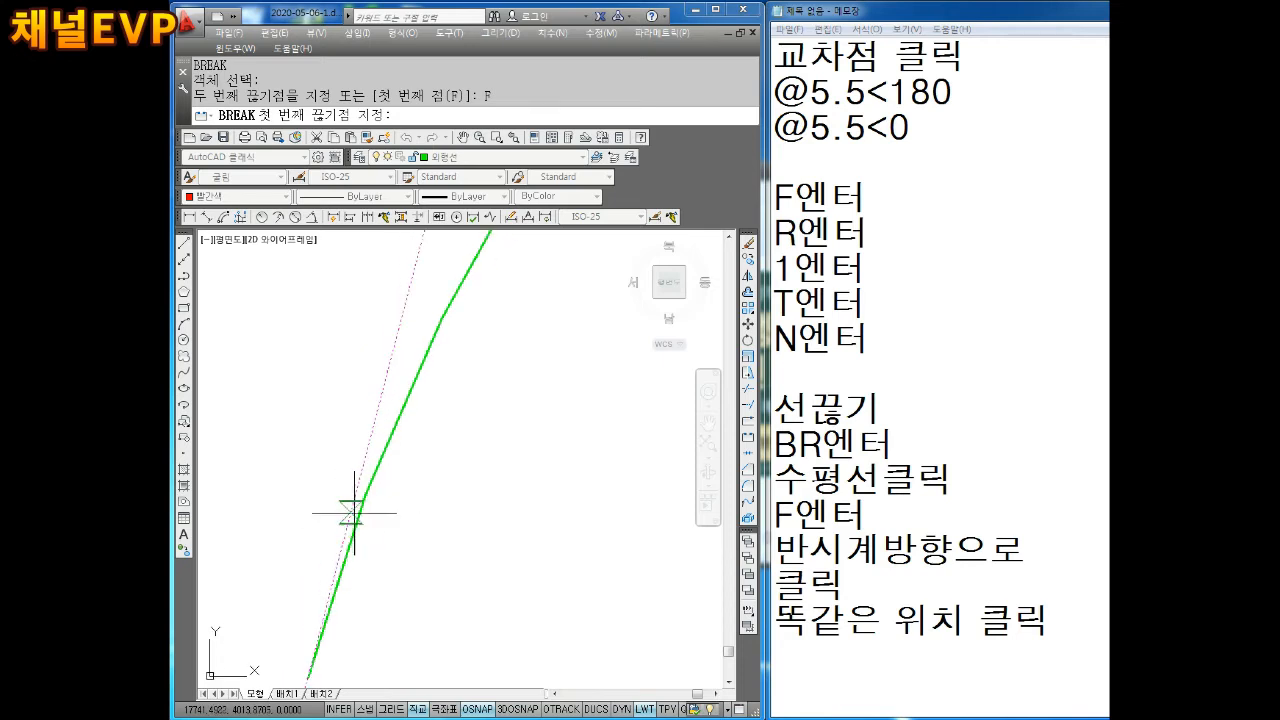
pyautogui.moveTo(353, 513); pyautogui.dragTo(415, 508, button='middle')
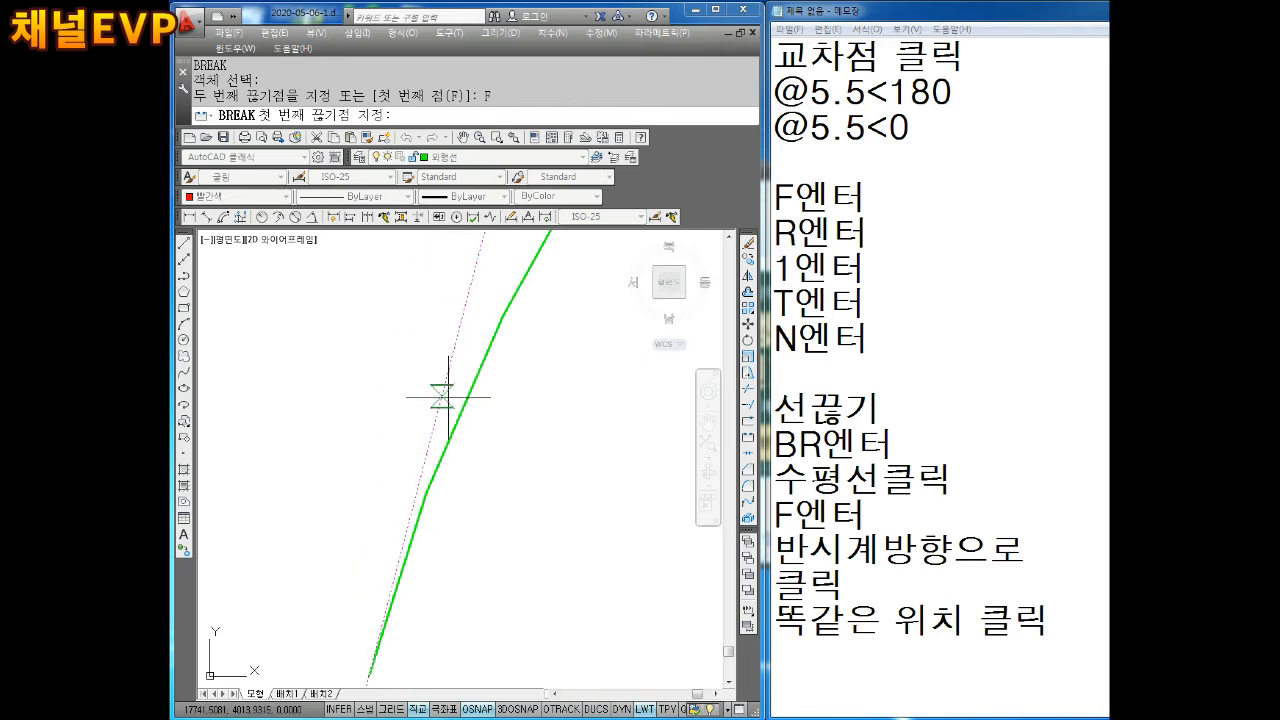
pyautogui.click(465, 298)
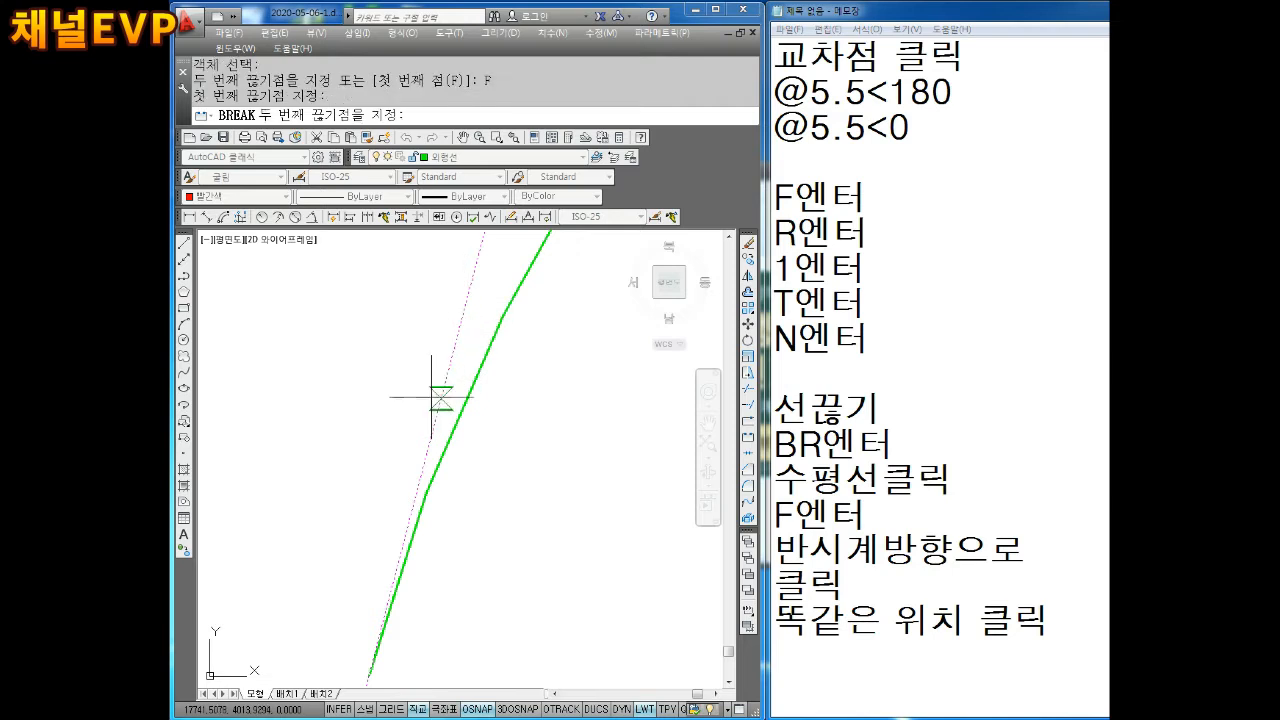
# Place the second break point at the arc's lower end to cut a gap in the slanted line
pyautogui.moveTo(422, 434); pyautogui.dragTo(431, 343, button='middle')
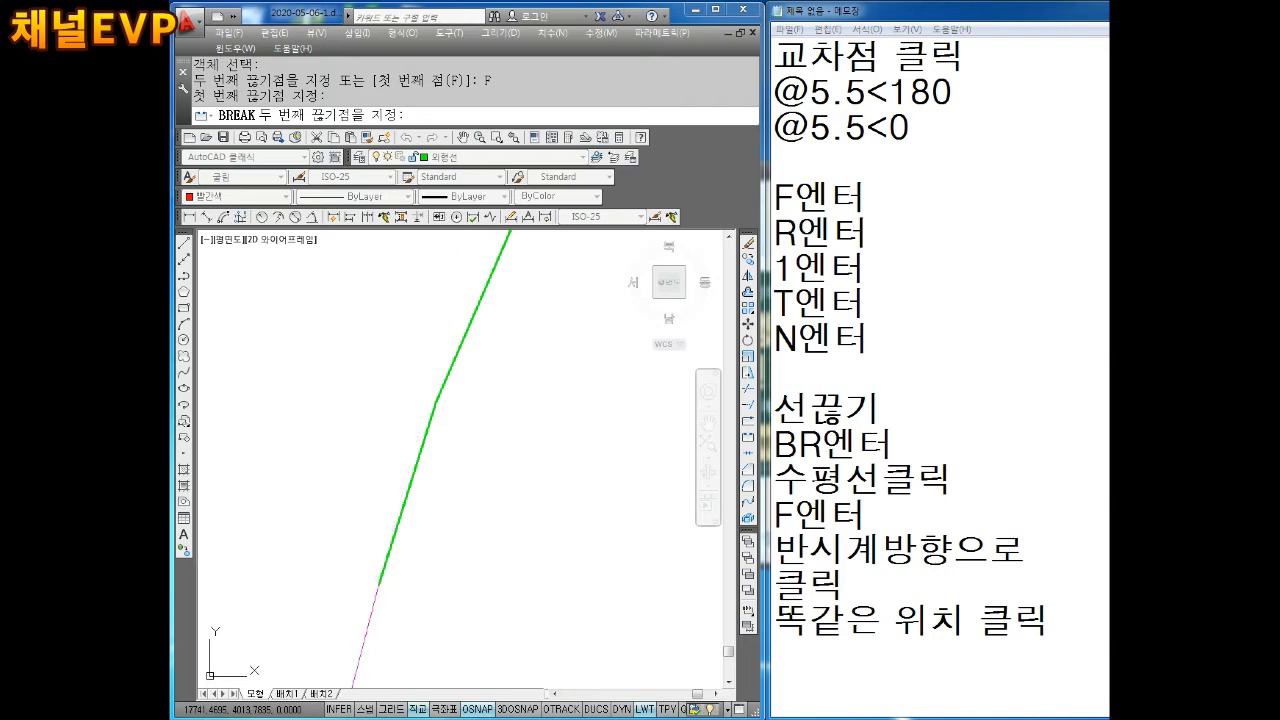
pyautogui.click(382, 584)
pyautogui.moveTo(434, 432)
pyautogui.mouseDown(button='middle')
pyautogui.moveTo(405, 539)
pyautogui.moveTo(386, 476)
pyautogui.mouseUp(button='middle')
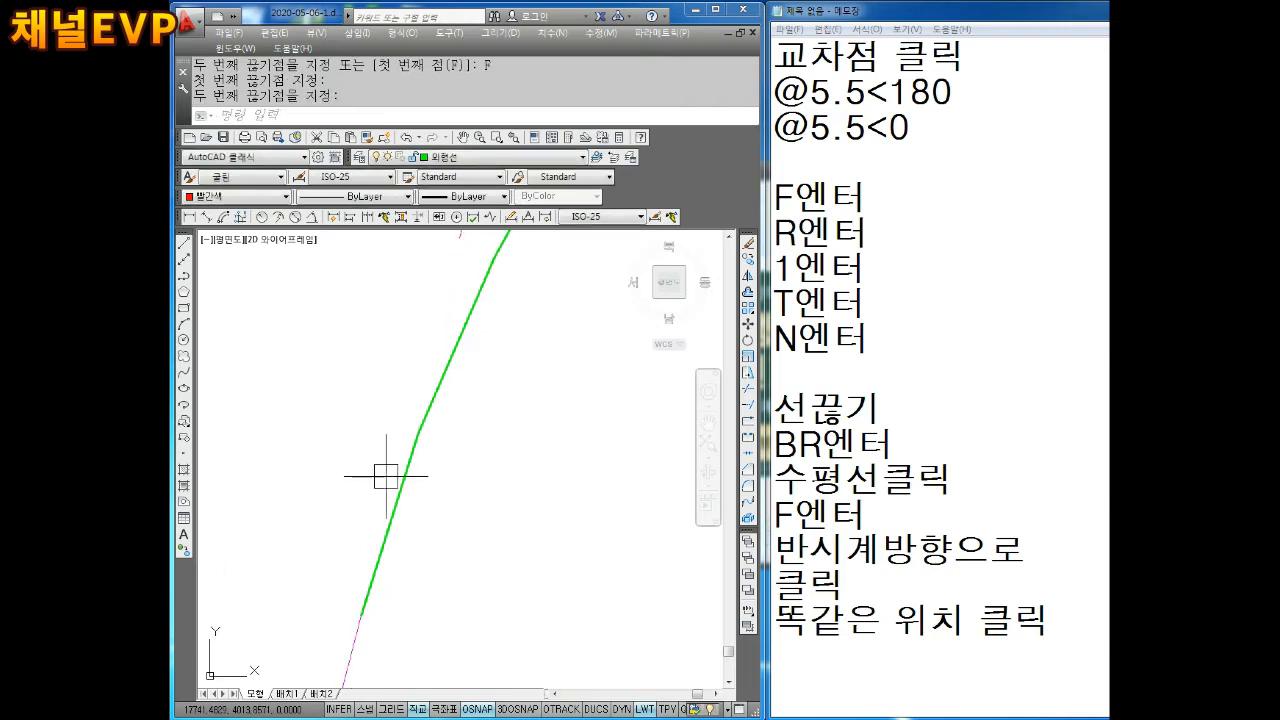
pyautogui.moveTo(449, 289); pyautogui.dragTo(432, 378, button='middle')
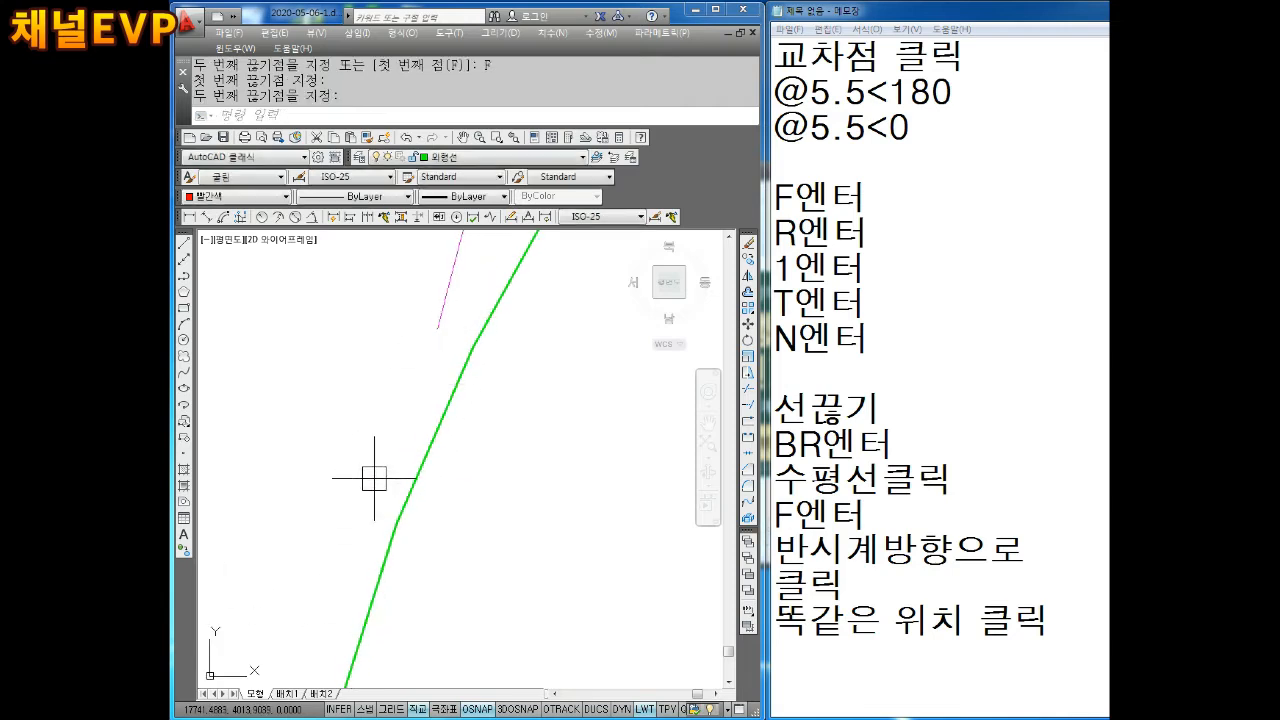
pyautogui.moveTo(374, 479); pyautogui.dragTo(396, 414, button='middle')
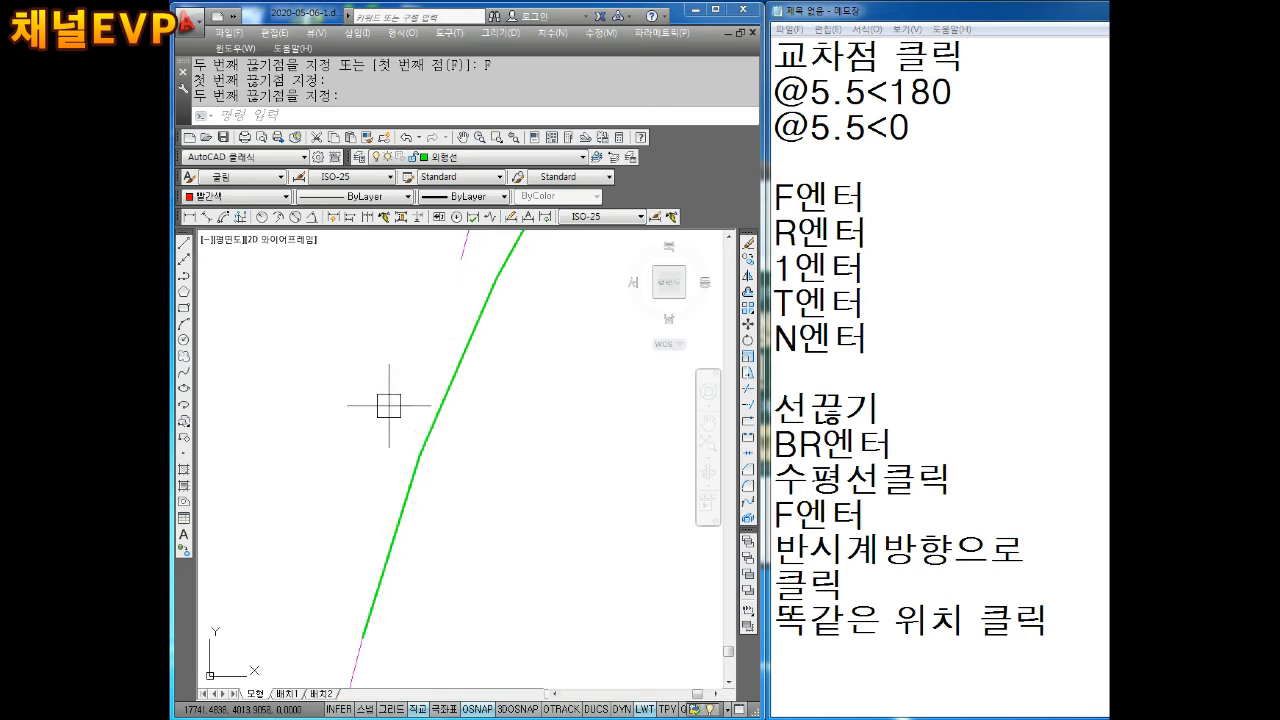
pyautogui.scroll(-4, 436, 311)
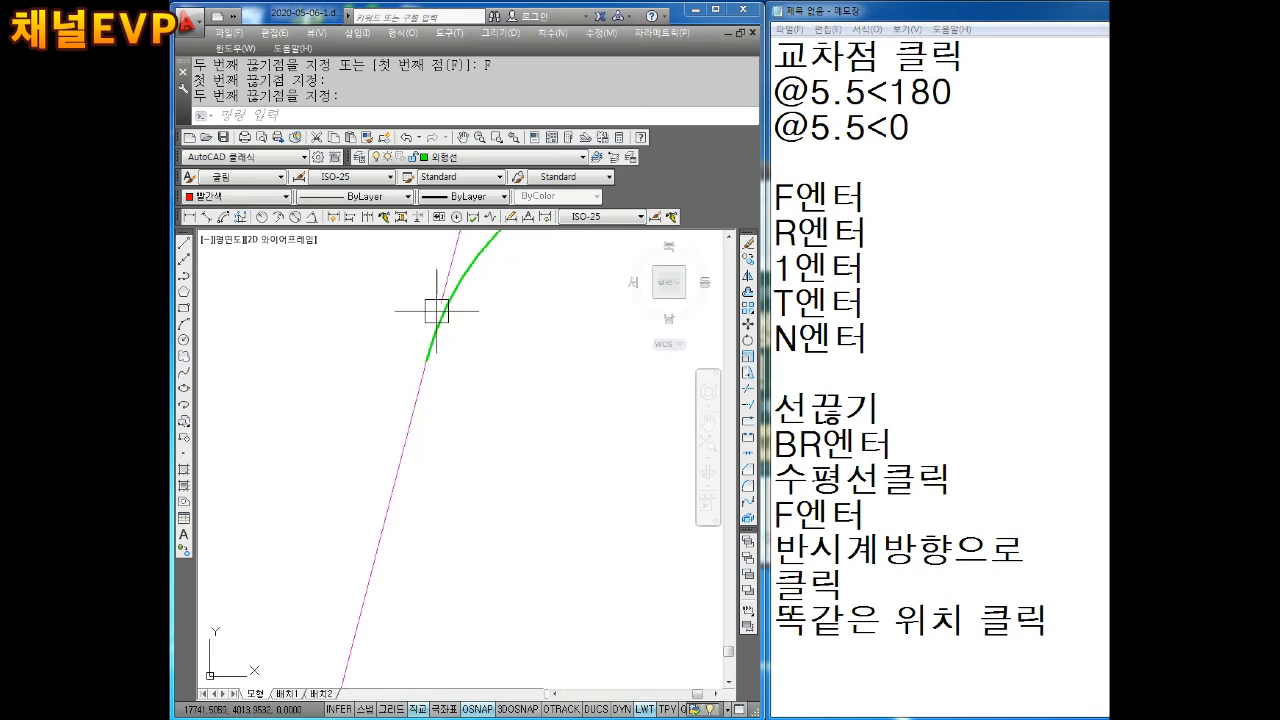
pyautogui.moveTo(497, 271); pyautogui.dragTo(414, 431, button='middle')
pyautogui.moveTo(622, 304); pyautogui.dragTo(543, 355, button='middle')
# Delete the red marker circle around the arc's end on the horizontal line
pyautogui.scroll(2, 540, 355)
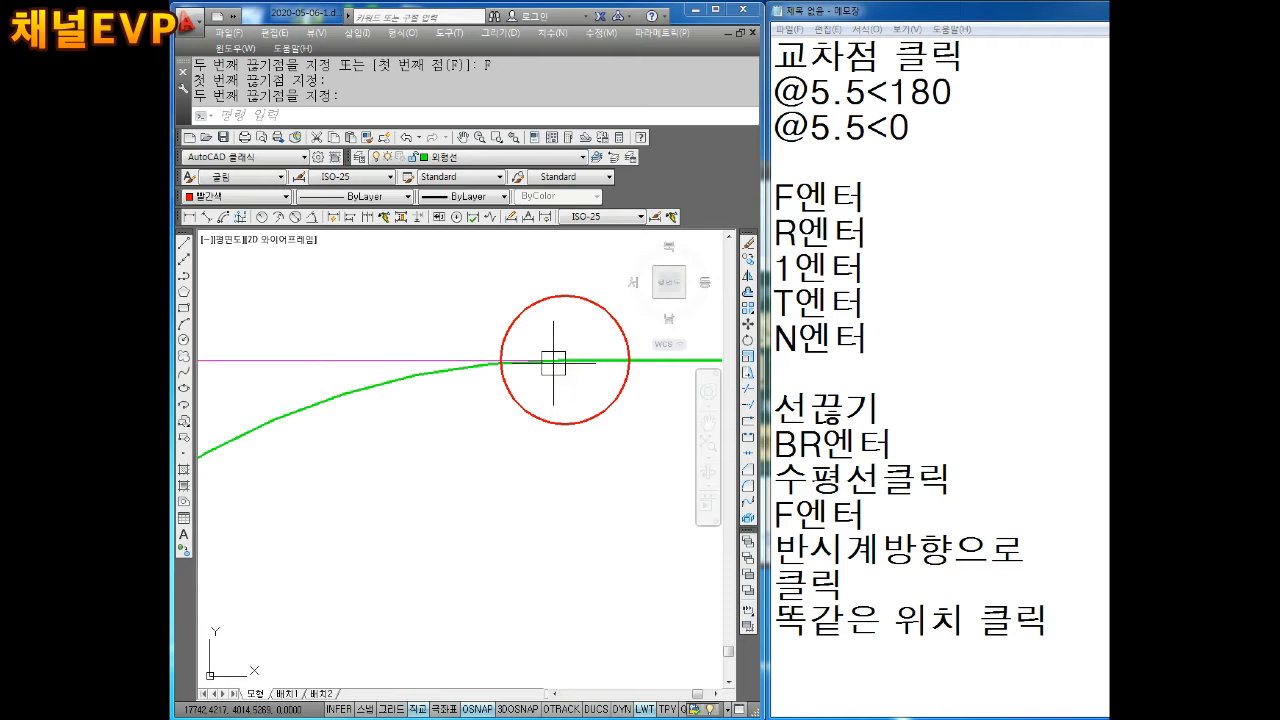
pyautogui.click(588, 283)
pyautogui.click(566, 316)
pyautogui.press('Delete')
pyautogui.press('Escape')
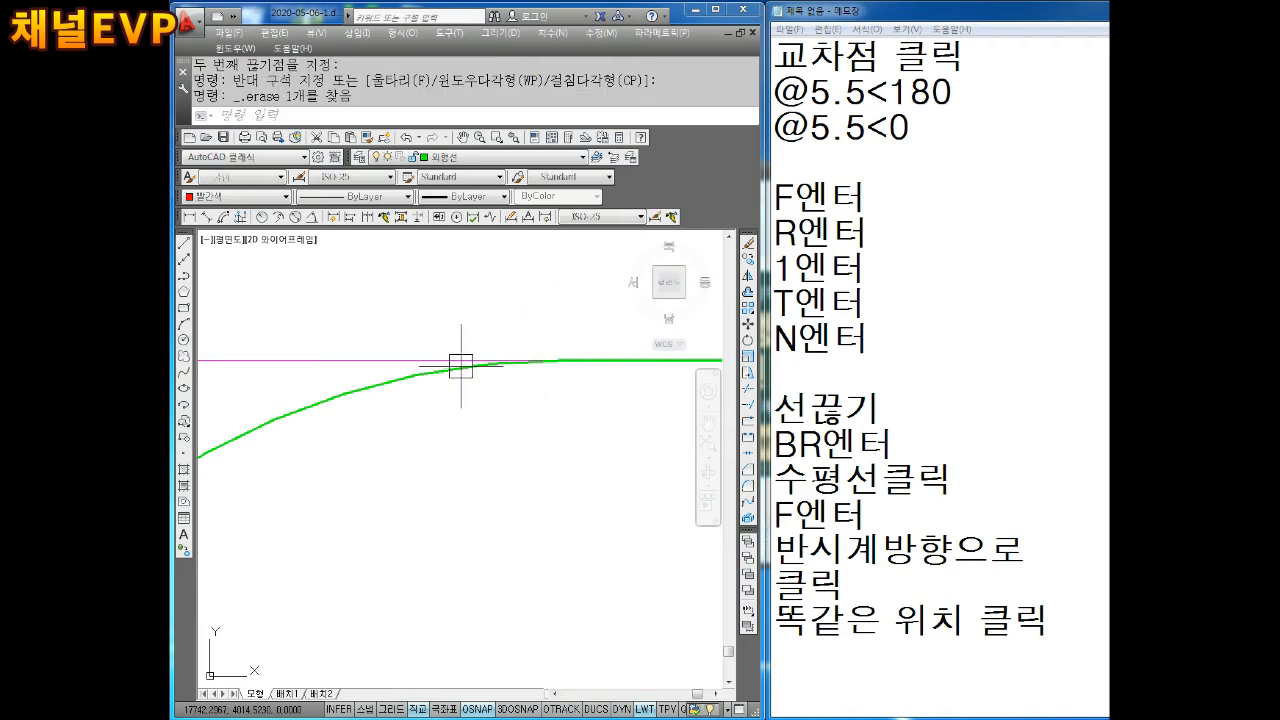
pyautogui.click(443, 358)
pyautogui.press('Escape')
# Move the slanted line below the arc to the 외형선 layer
pyautogui.scroll(-3, 432, 393)
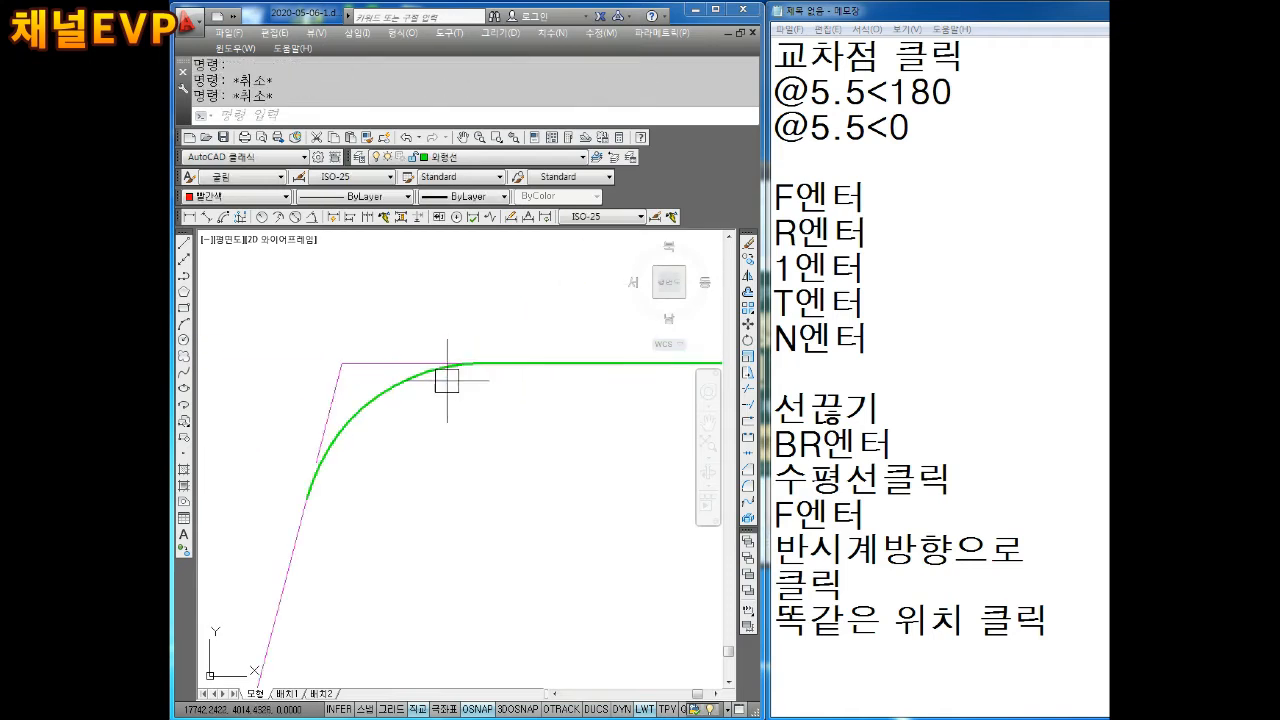
pyautogui.scroll(1, 409, 391)
pyautogui.scroll(3, 343, 437)
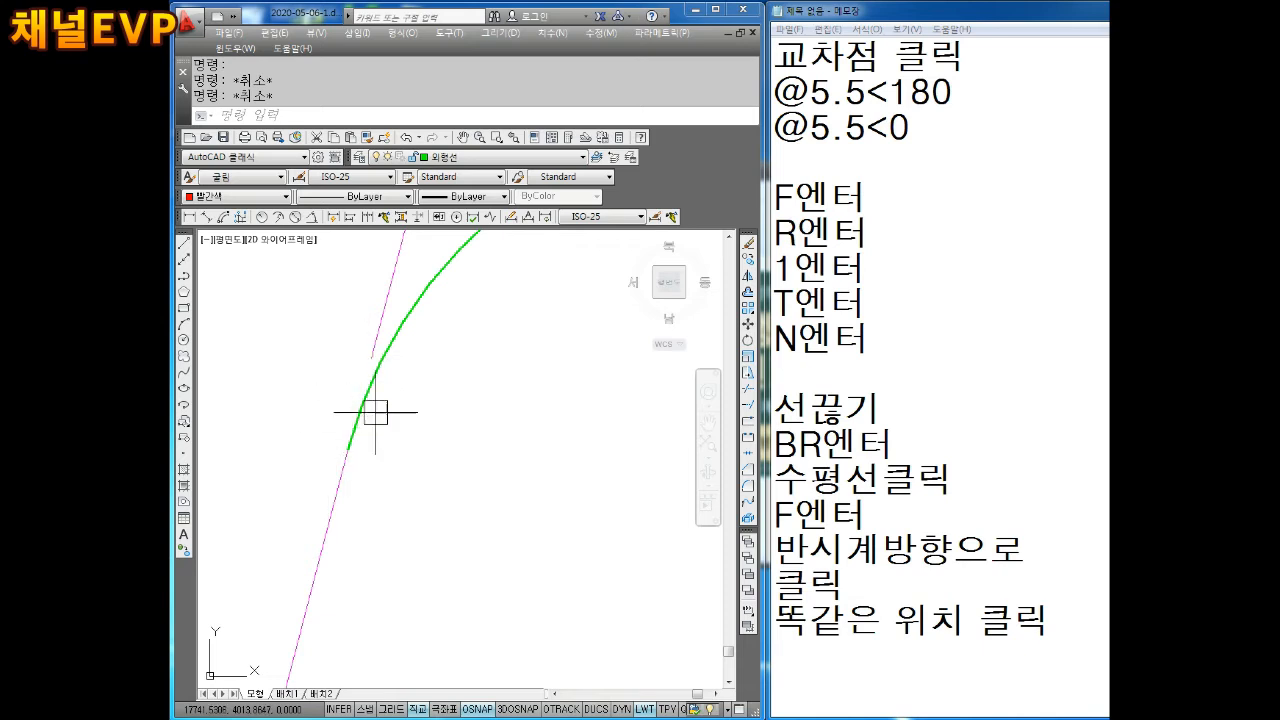
pyautogui.moveTo(374, 411); pyautogui.dragTo(376, 479, button='middle')
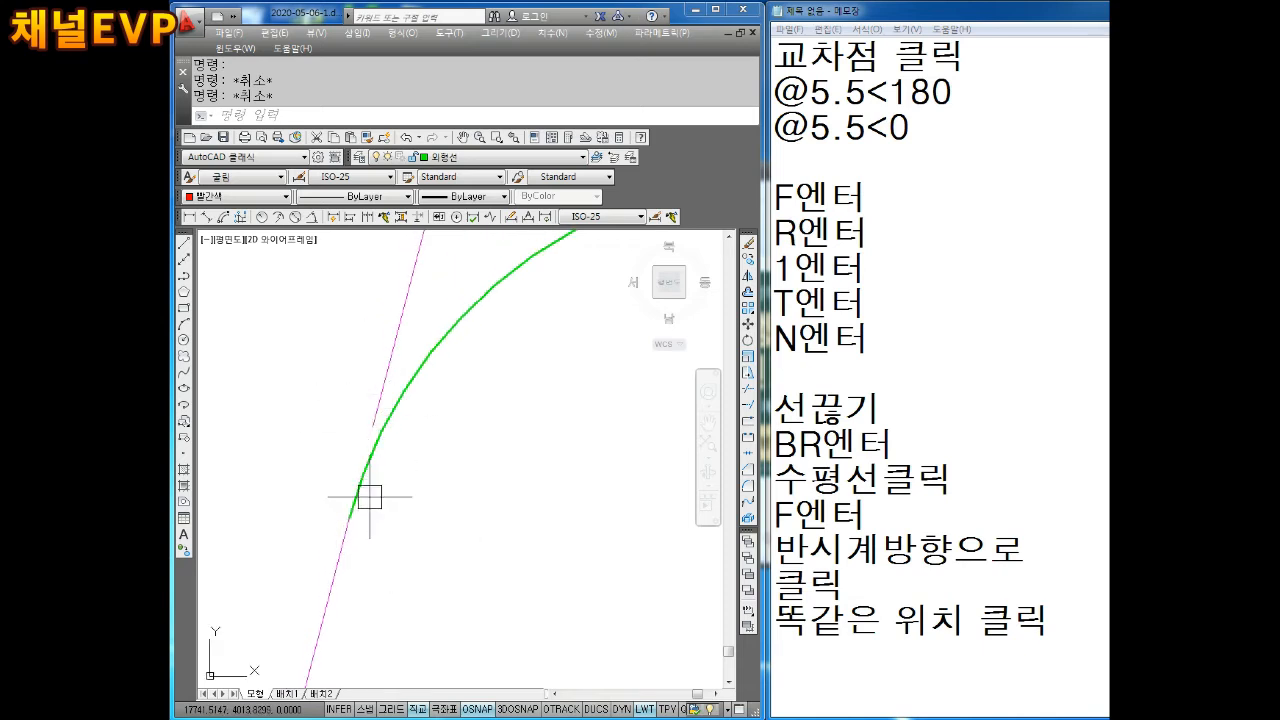
pyautogui.scroll(-2, 404, 470)
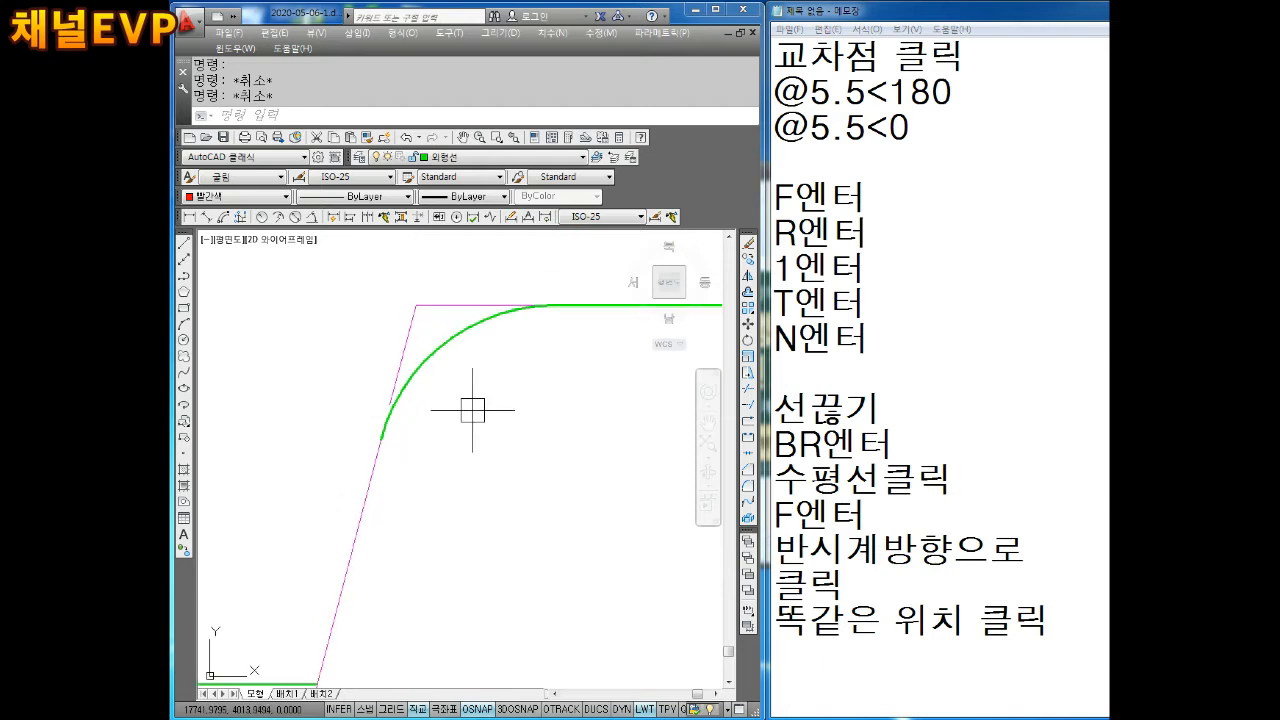
pyautogui.moveTo(467, 329); pyautogui.dragTo(500, 277, button='middle')
pyautogui.click(455, 455)
pyautogui.click(343, 483)
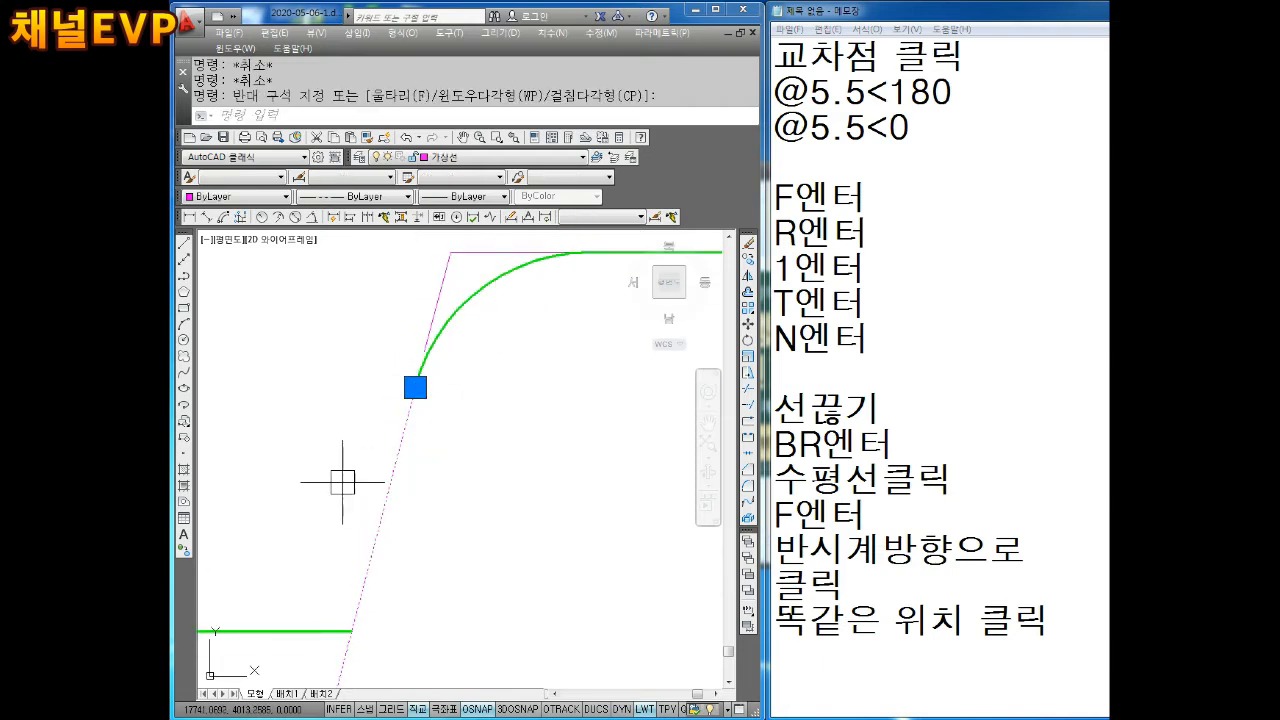
pyautogui.click(500, 157)
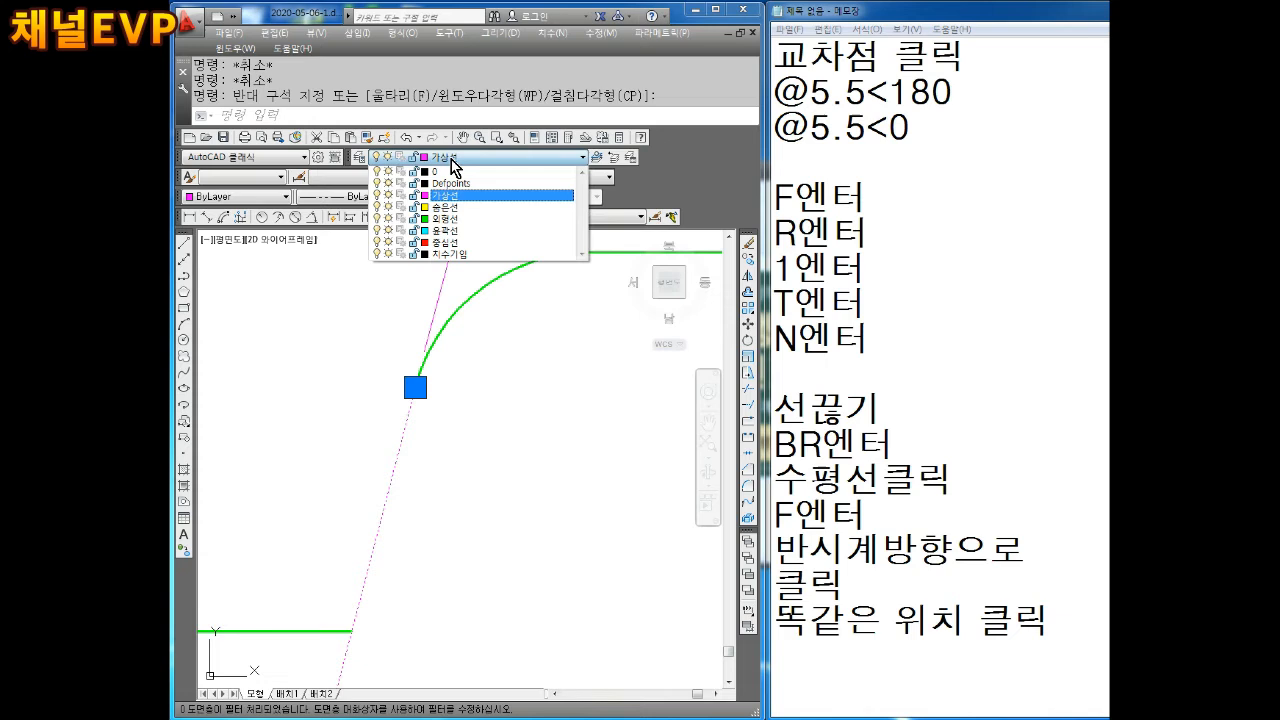
pyautogui.click(470, 214)
pyautogui.press('Escape')
pyautogui.press('Escape')
# Review the finished rounded corner and the overall caliper outline, including the vertical line at its upper-left end
pyautogui.scroll(-2, 510, 363)
pyautogui.scroll(4, 505, 360)
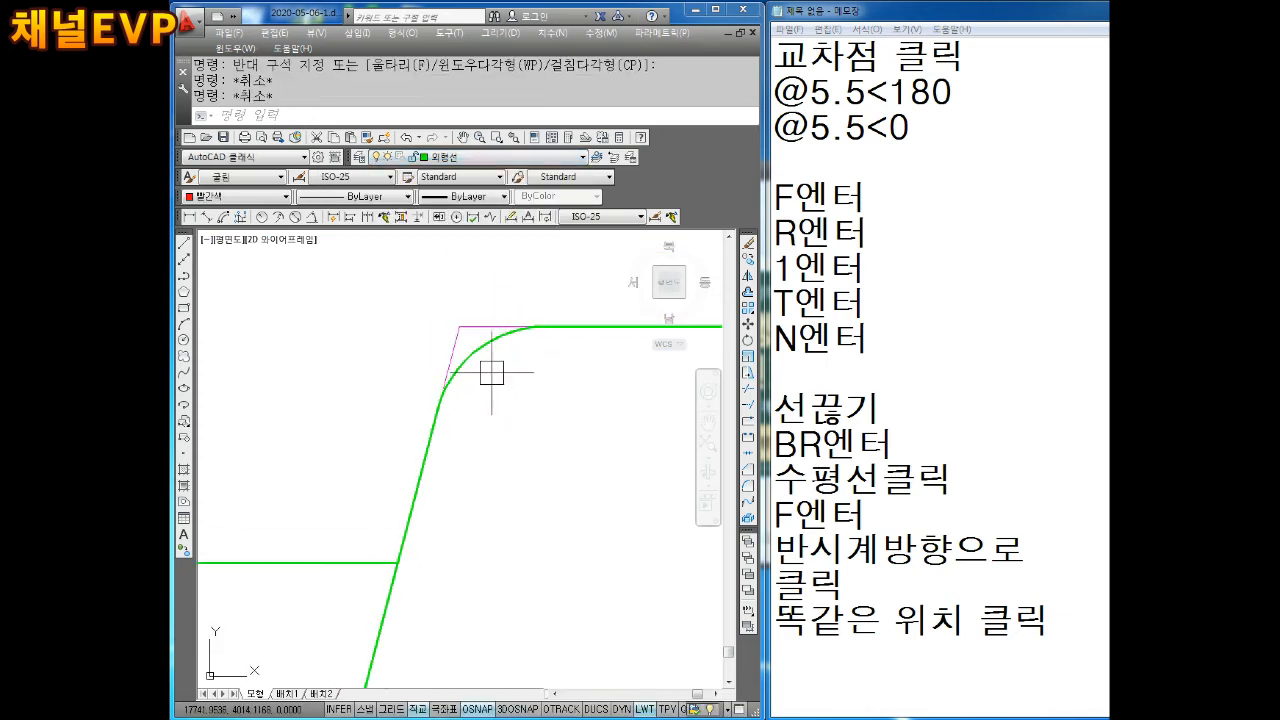
pyautogui.scroll(-5, 605, 435)
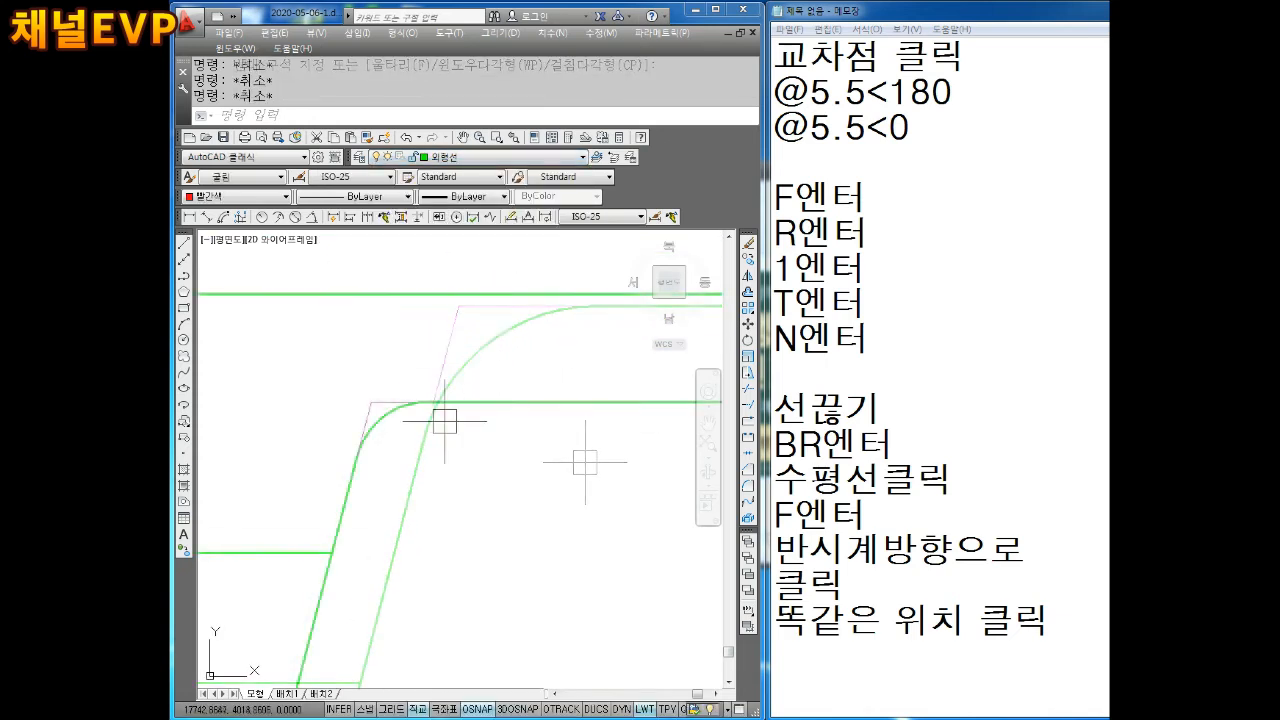
pyautogui.scroll(-3, 530, 438)
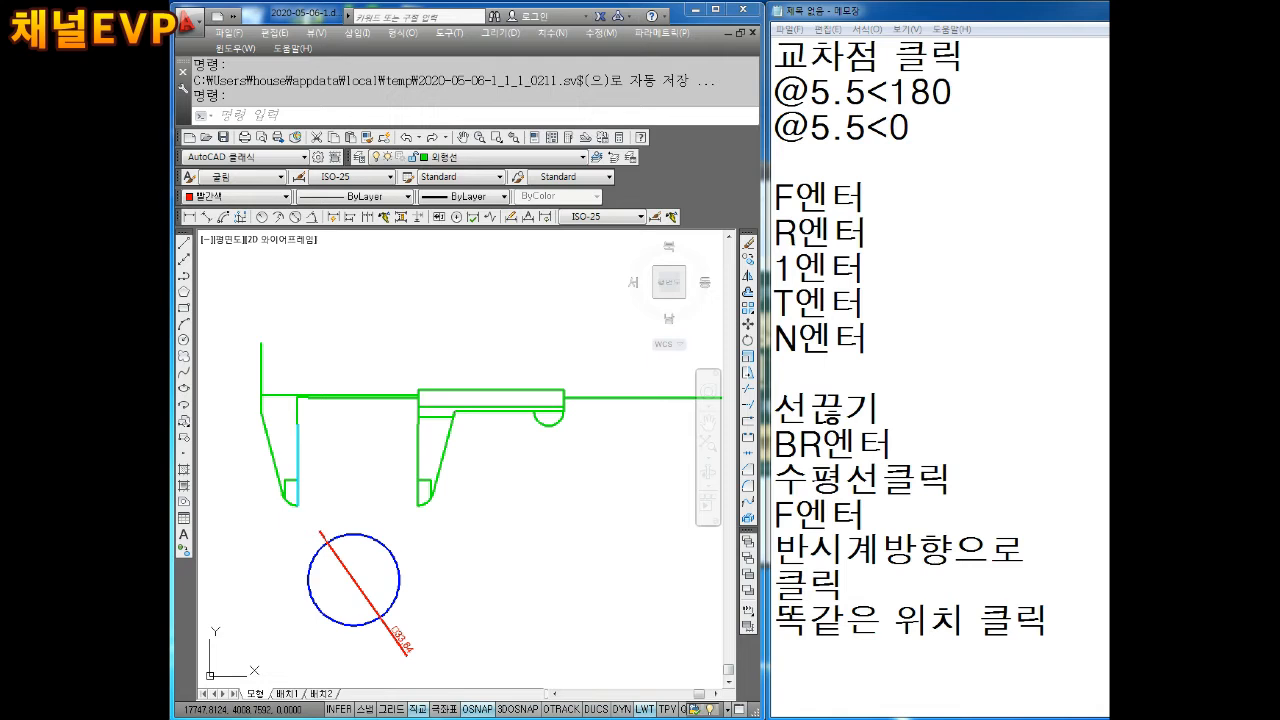
pyautogui.scroll(3, 337, 290)
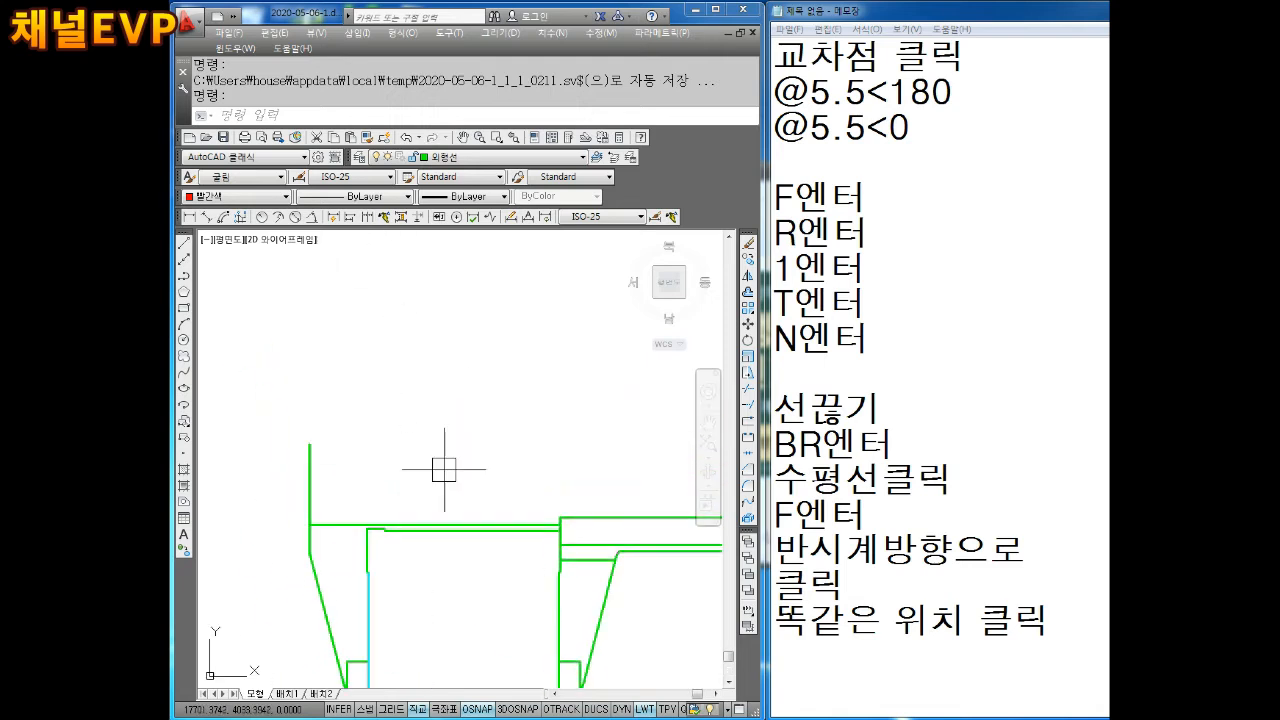
pyautogui.moveTo(381, 440); pyautogui.dragTo(414, 457, button='middle')
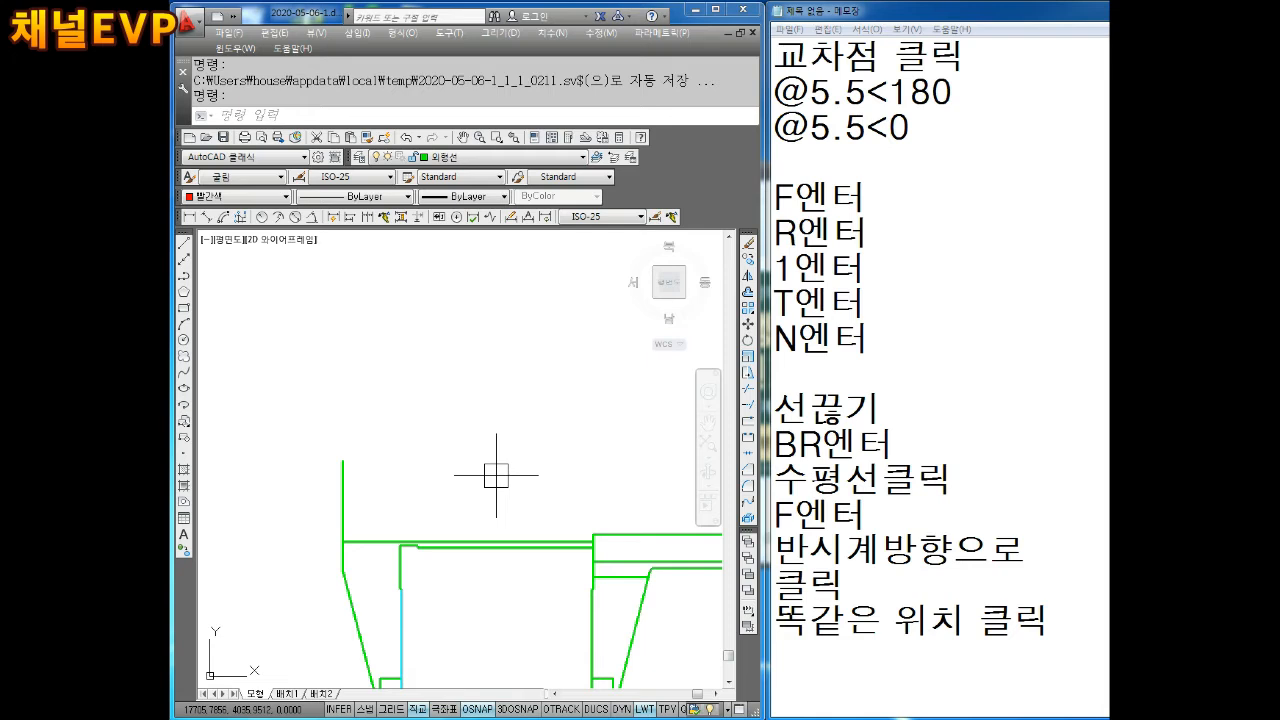
pyautogui.press('Escape')
pyautogui.press('Escape')
pyautogui.press('Escape')
pyautogui.scroll(1, 478, 503)
pyautogui.moveTo(476, 488); pyautogui.dragTo(491, 459, button='middle')
pyautogui.moveTo(505, 508); pyautogui.dragTo(539, 477, button='middle')
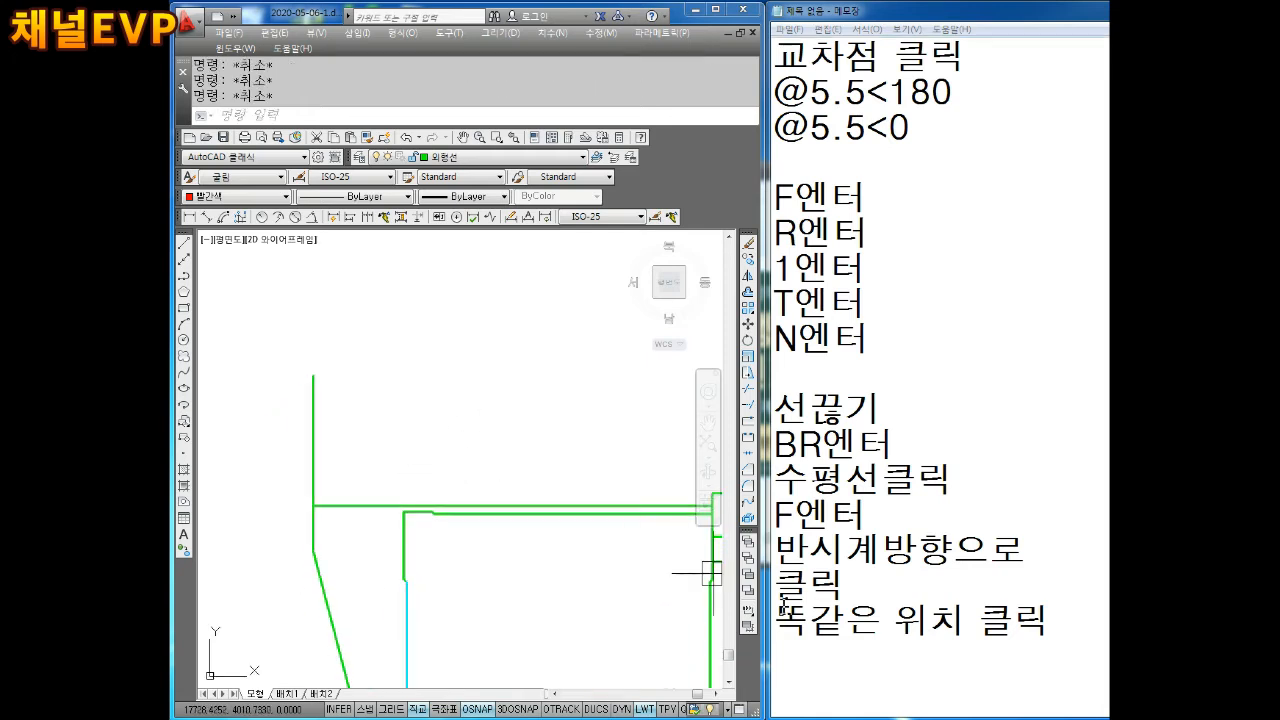
# In Notepad, add six blank lines after the last note "똑같은 위치 클릭"
pyautogui.click(800, 657)
pyautogui.press('Return')
pyautogui.press('Return')
pyautogui.press('Return')
pyautogui.press('Return')
pyautogui.press('Return')
pyautogui.press('Return')
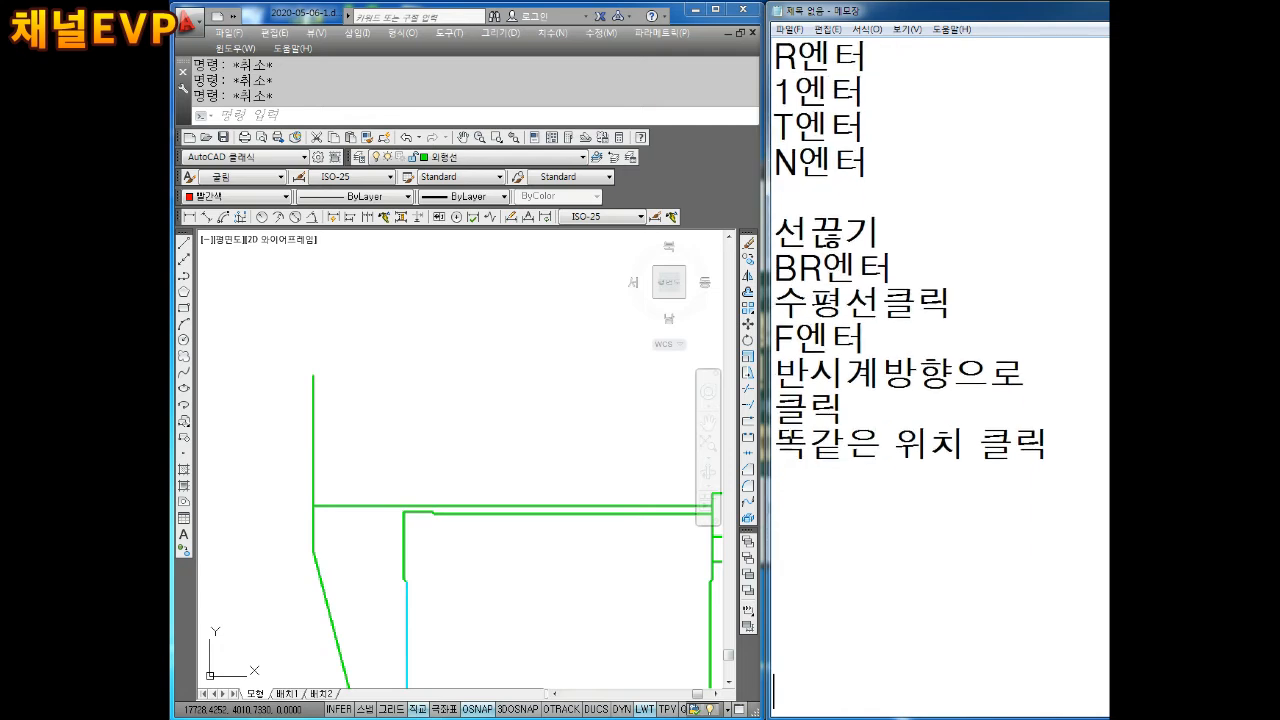
# Add five more blank lines at the end of the Notepad notes
pyautogui.press('Return')
pyautogui.press('Return')
pyautogui.press('Return')
pyautogui.press('Return')
pyautogui.press('Return')
# In AutoCAD, draw a 6.1 horizontal line rightward from the upper end of the caliper's left vertical line
pyautogui.moveTo(425, 422); pyautogui.dragTo(428, 439, button='middle')
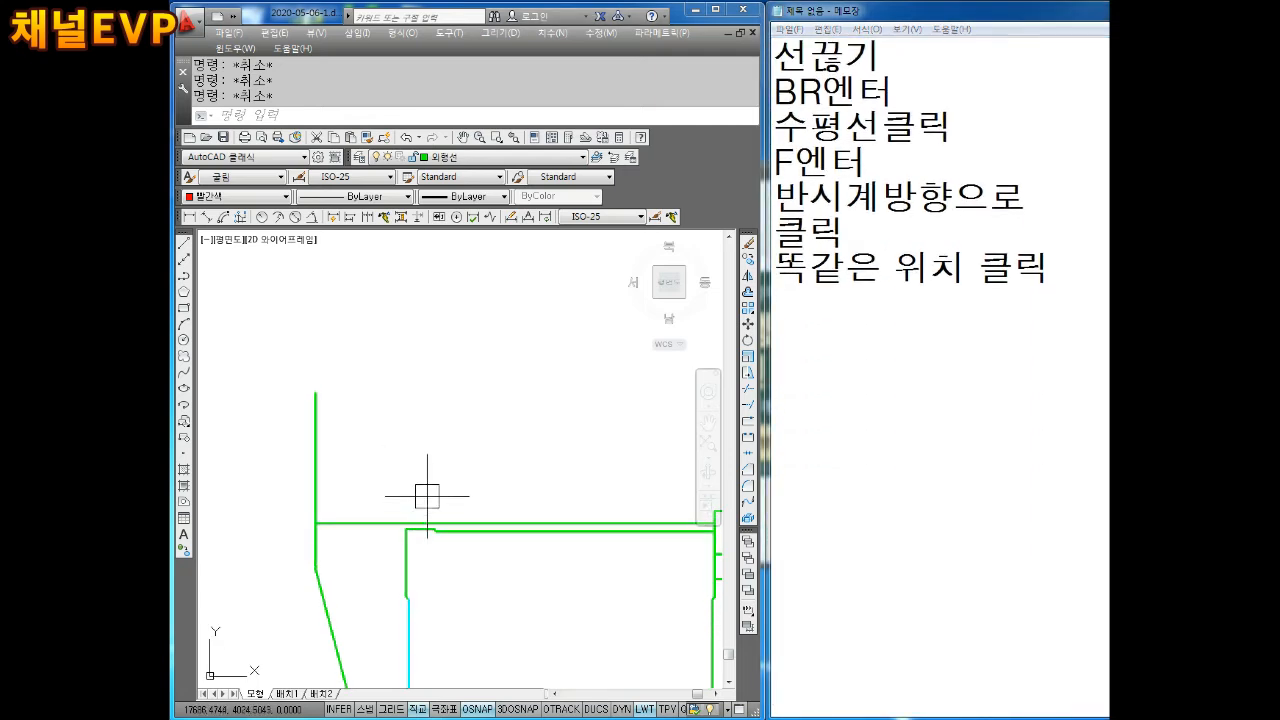
pyautogui.moveTo(334, 386); pyautogui.dragTo(359, 438, button='middle')
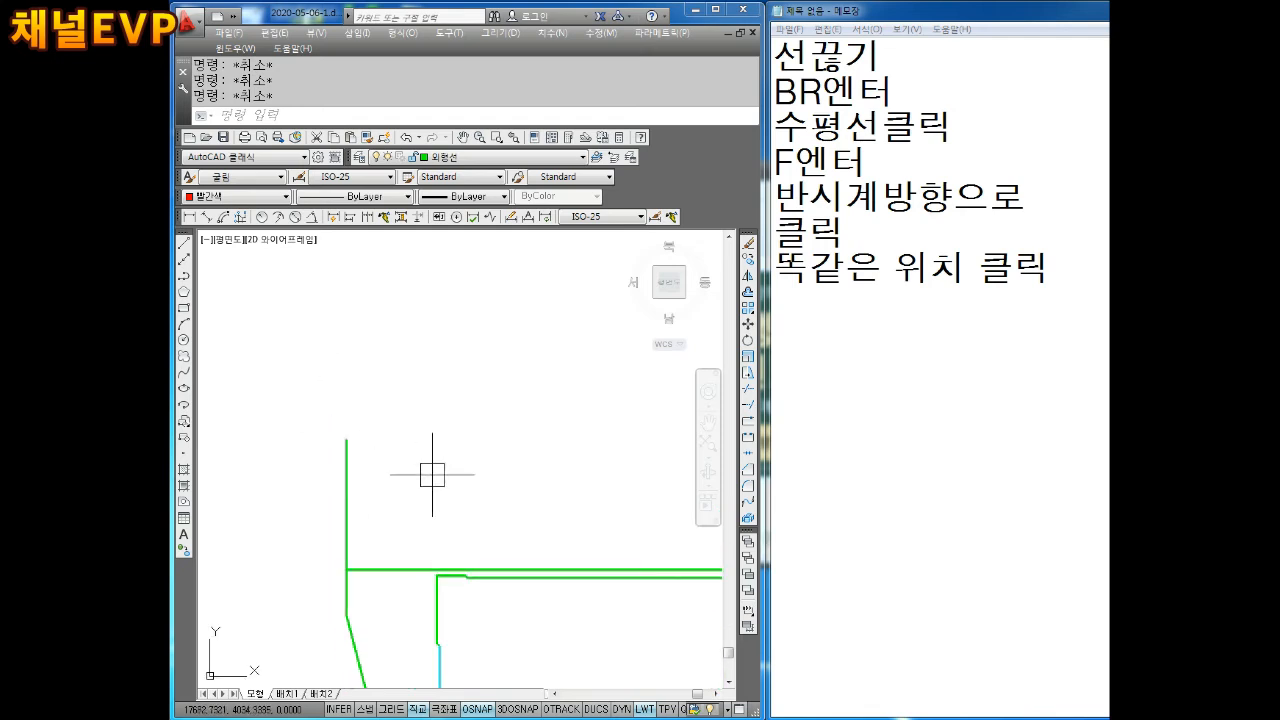
pyautogui.write('KL')
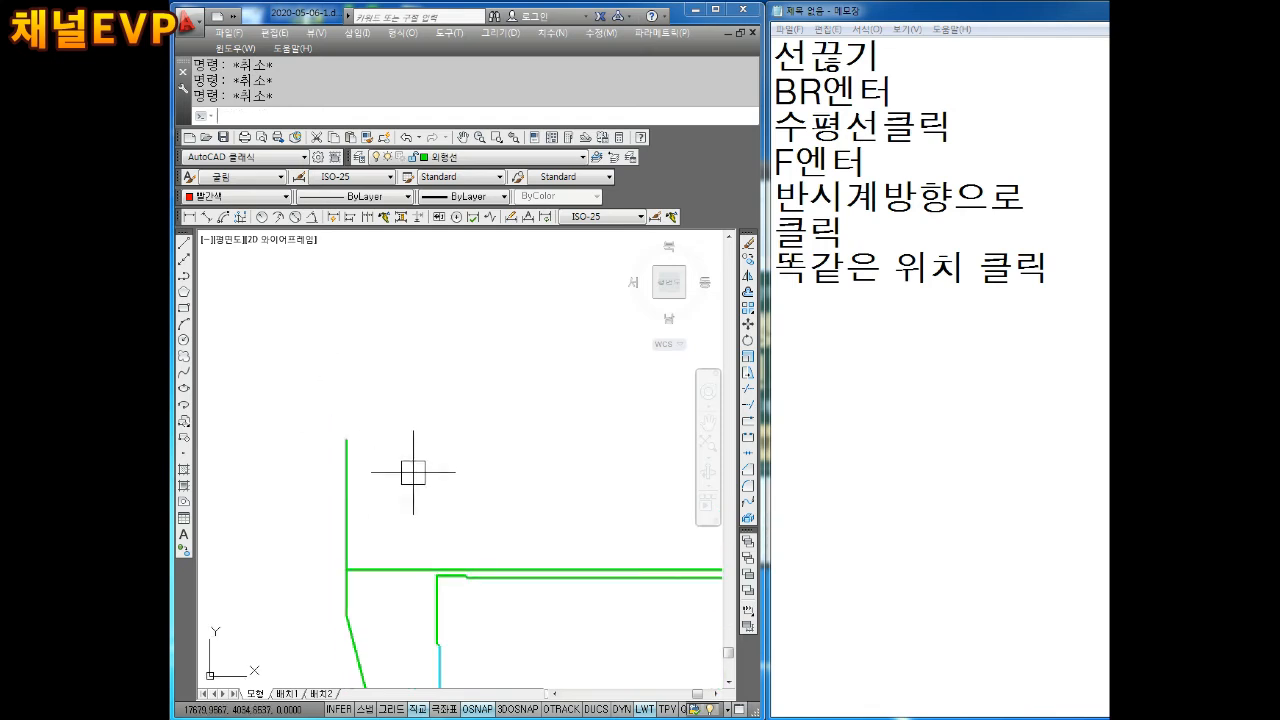
pyautogui.press('Escape')
pyautogui.press('Escape')
pyautogui.write('L')
pyautogui.press('Return')
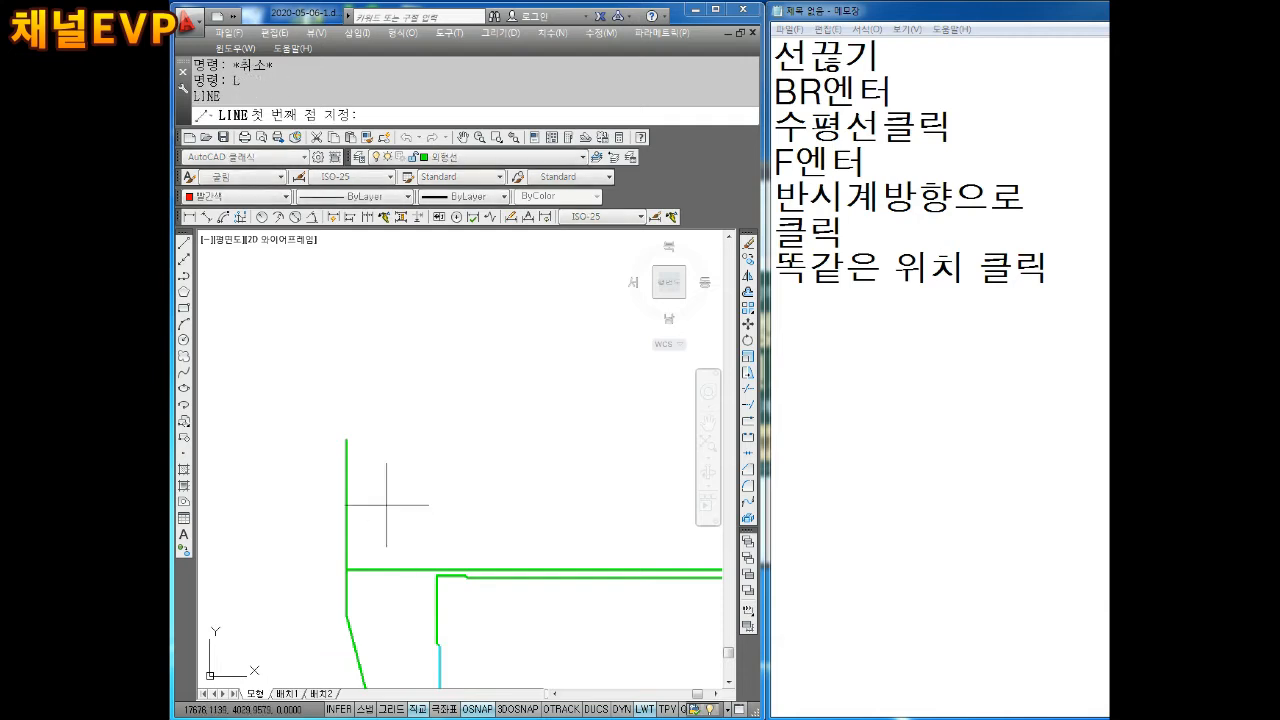
pyautogui.click(346, 438)
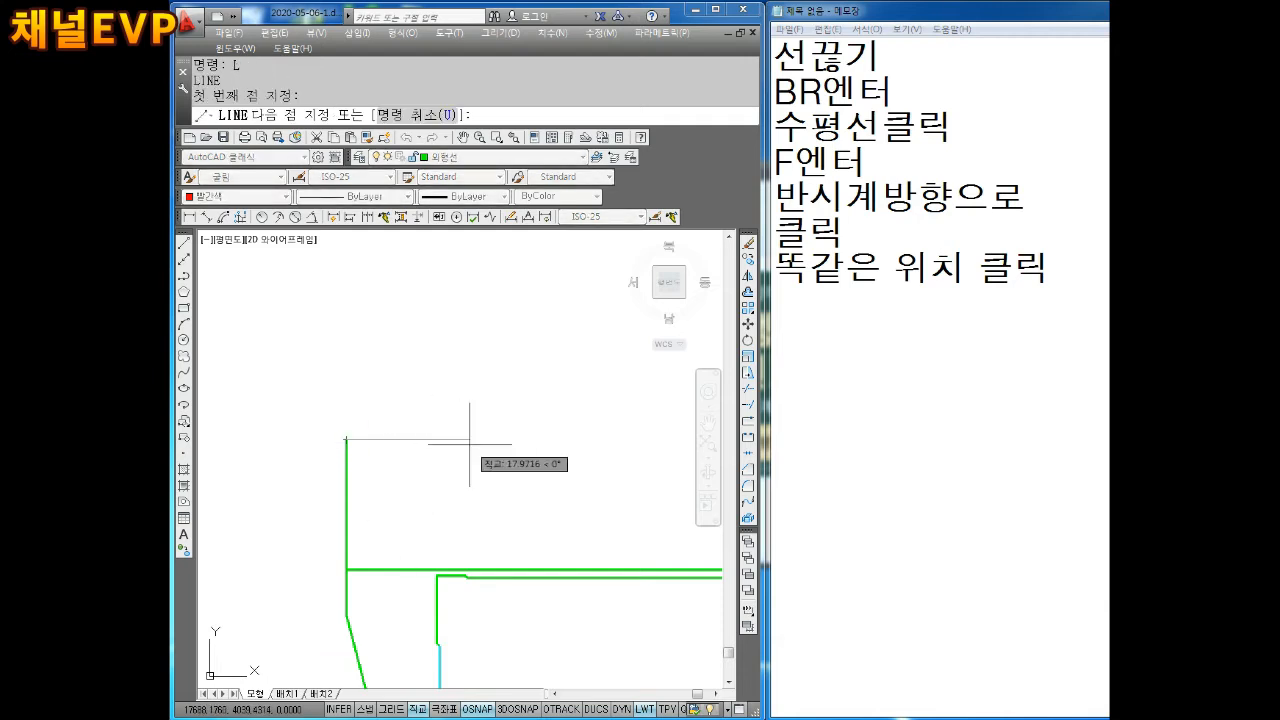
pyautogui.write('6.1')
pyautogui.press('Return')
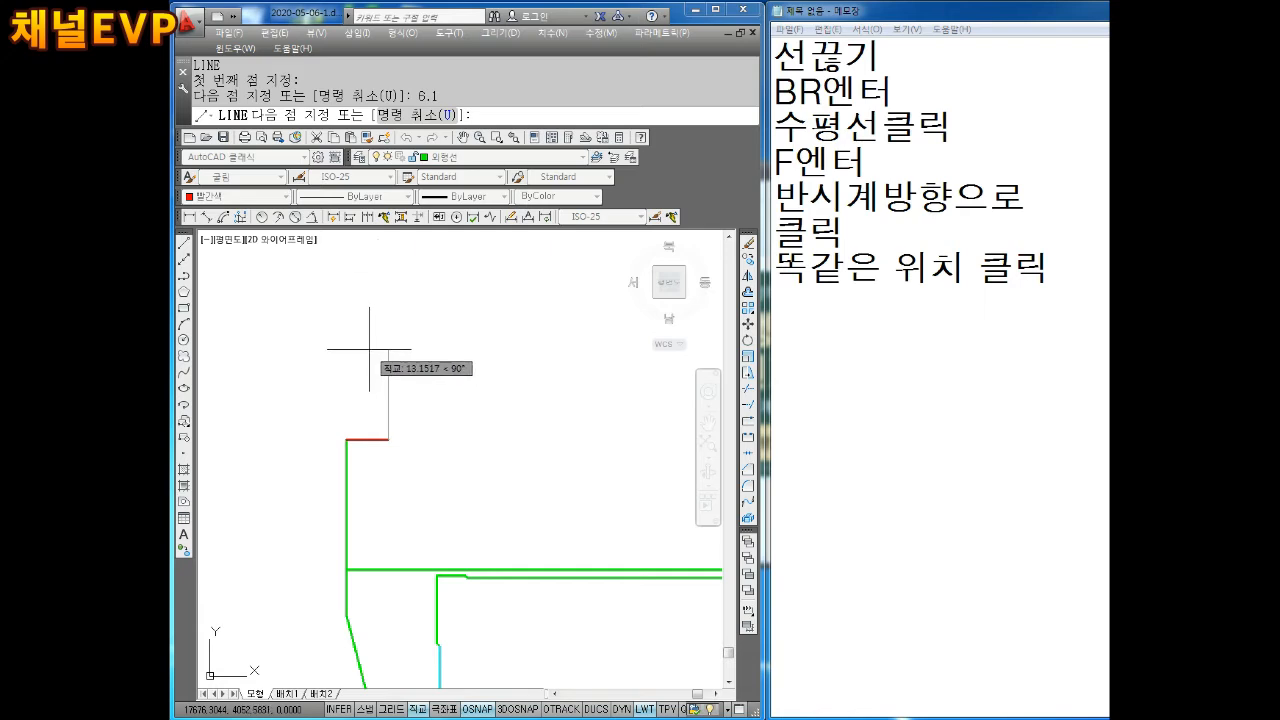
pyautogui.press('Escape')
pyautogui.press('Escape')
pyautogui.press('Escape')
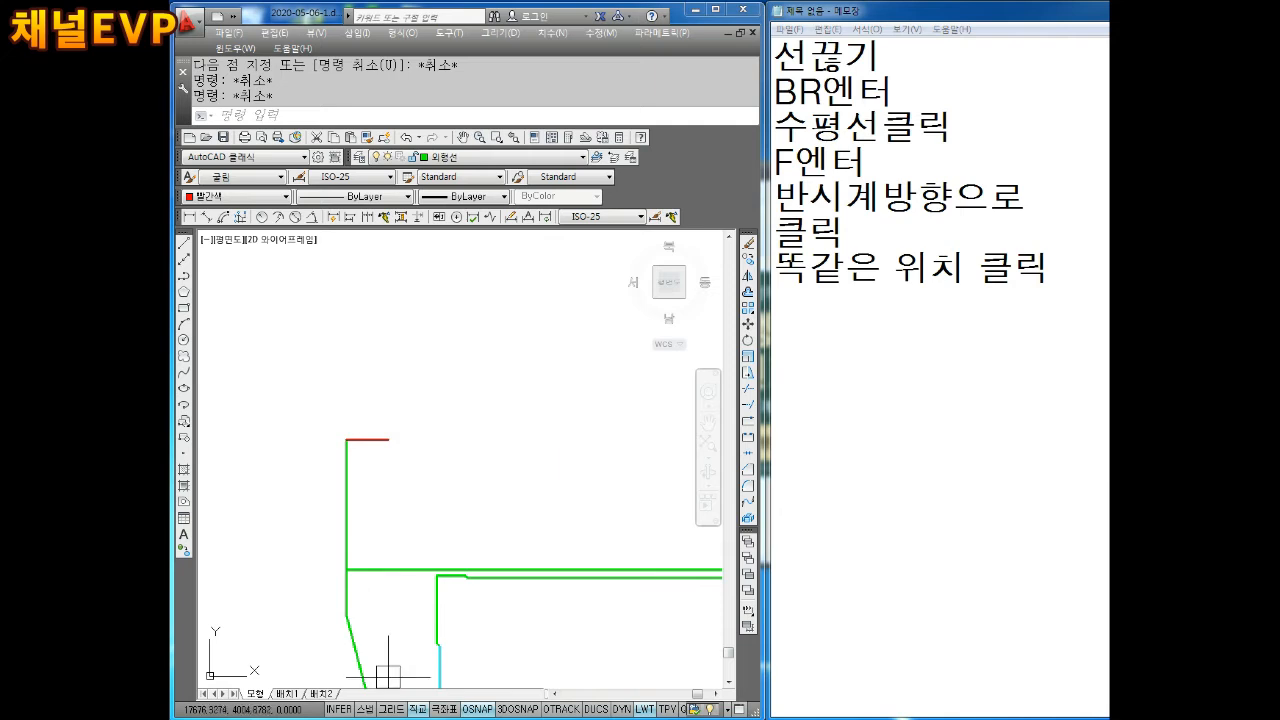
# Switch to Calculator and compute 21.51-5.6
pyautogui.hotkey('alt', 'Tab')
pyautogui.press('Escape')
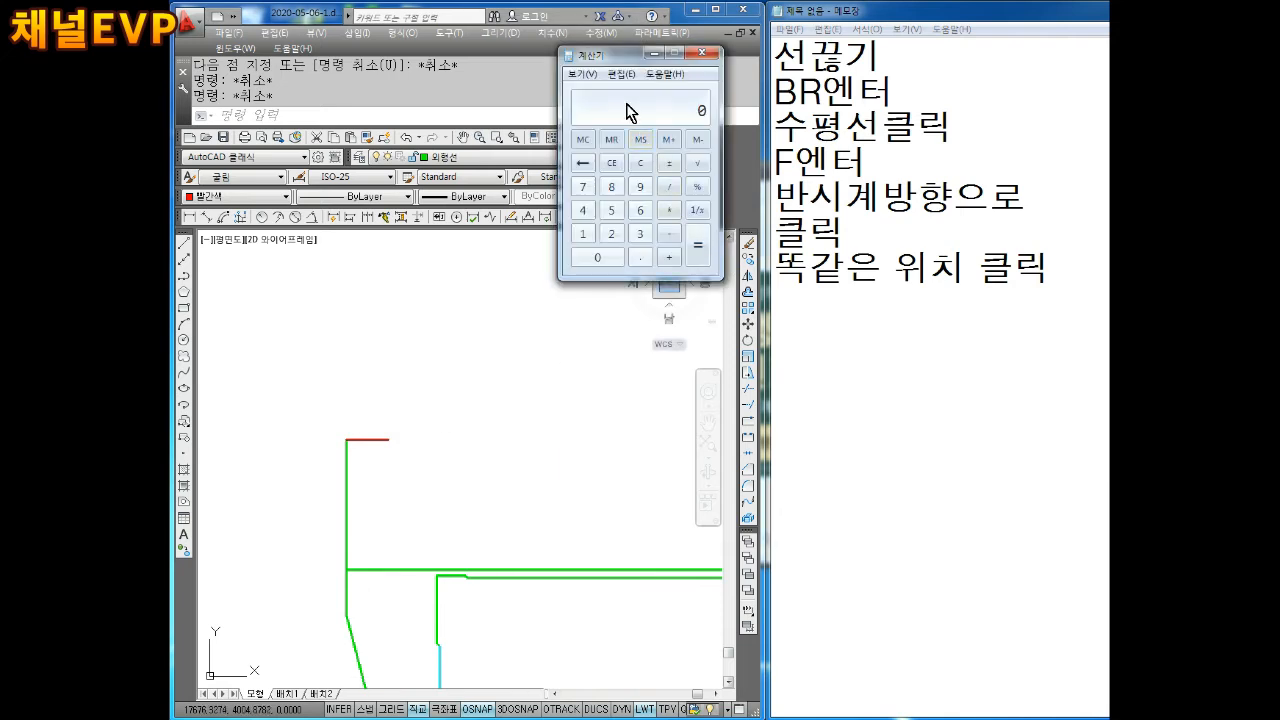
pyautogui.write('21.51-5.6')
pyautogui.press('Return')
# In Notepad, note the line lengths 6.1 and 15.91 on separate lines below the break notes
pyautogui.click(818, 331)
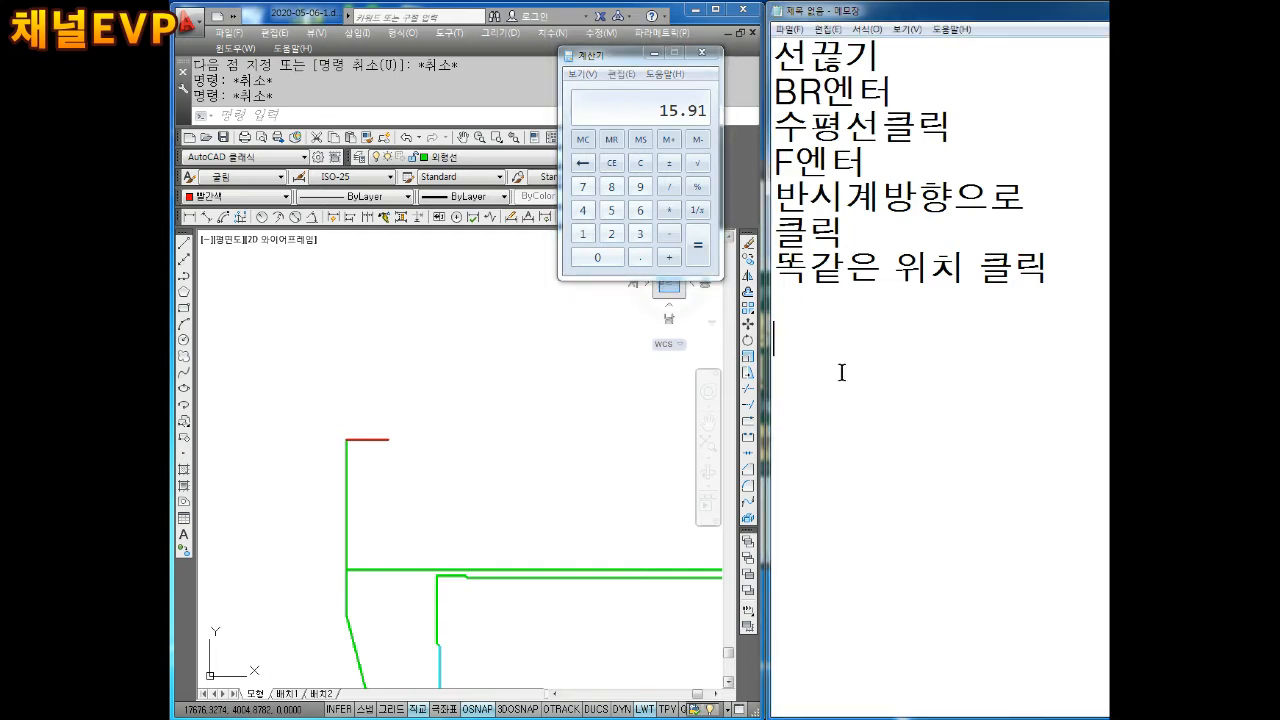
pyautogui.write('15.91')
pyautogui.press('Left')
pyautogui.press('Left')
pyautogui.press('Left')
pyautogui.press('Left')
pyautogui.press('Left')
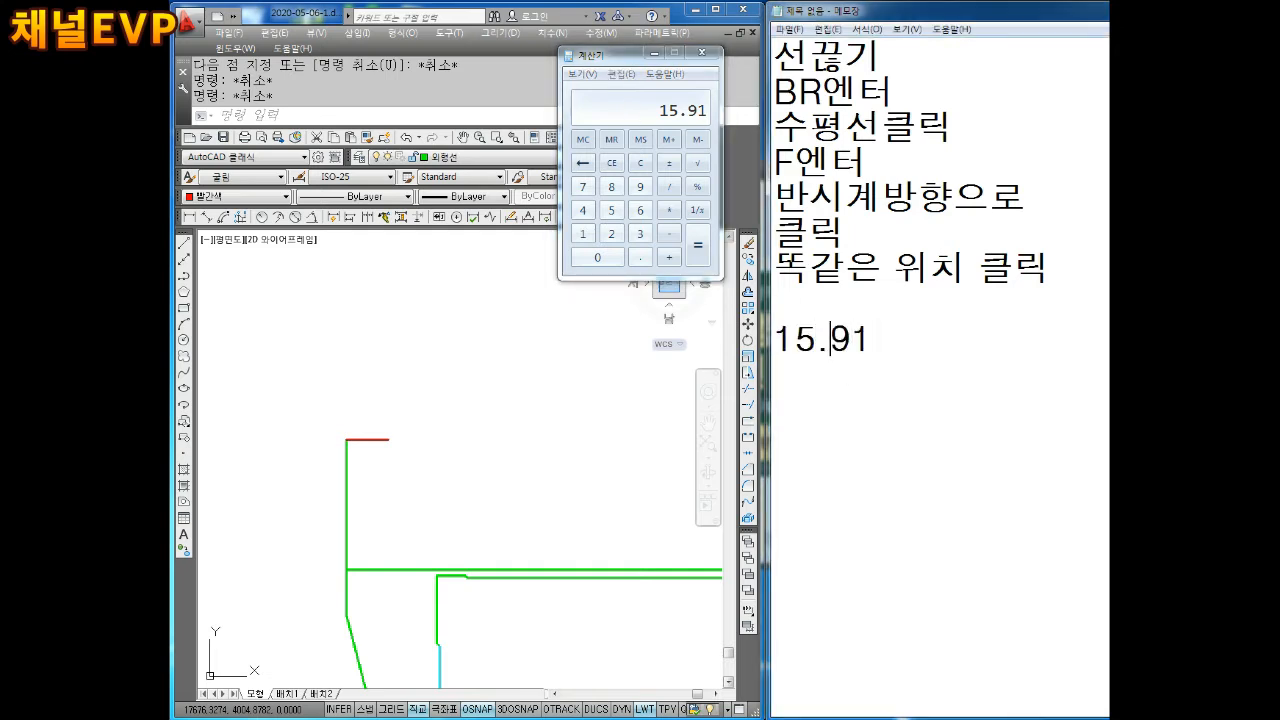
pyautogui.press('Return')
pyautogui.press('Up')
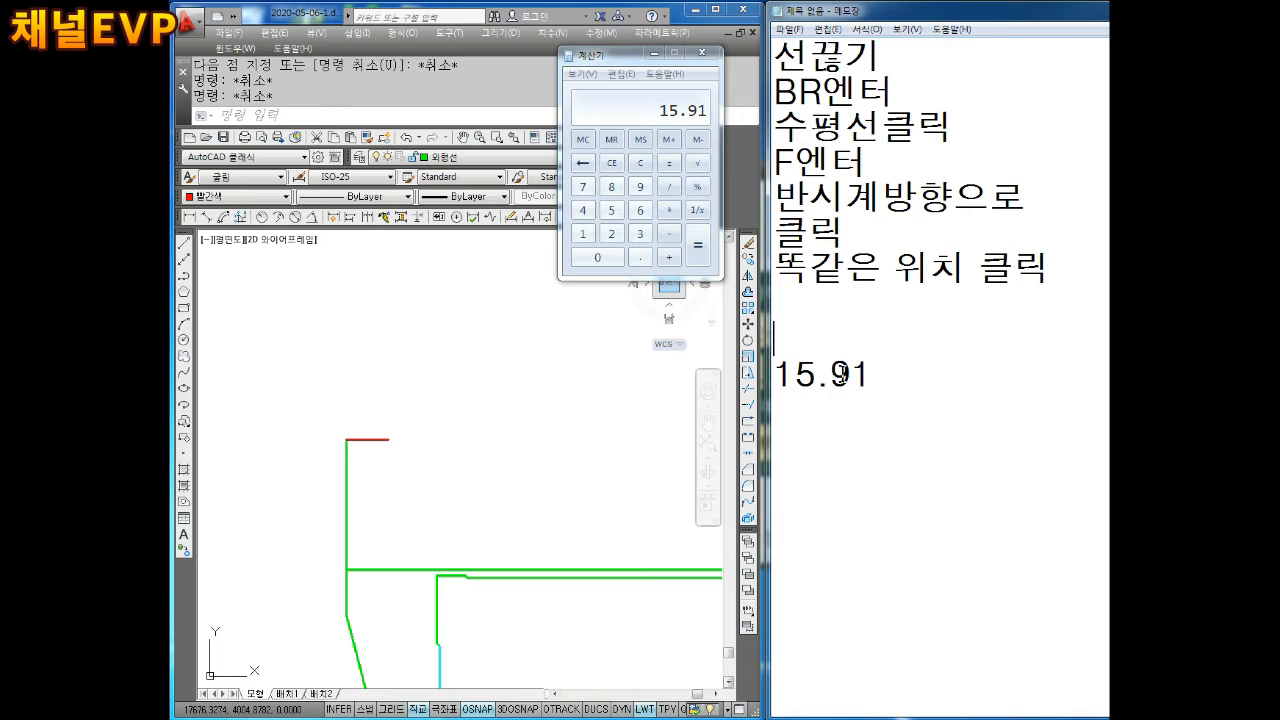
pyautogui.write('61.')
pyautogui.press('BackSpace')
pyautogui.press('BackSpace')
pyautogui.write('.1')
# In AutoCAD, draw a 15.91 vertical line upward from the right end of the short horizontal line
pyautogui.click(477, 434)
pyautogui.write('L')
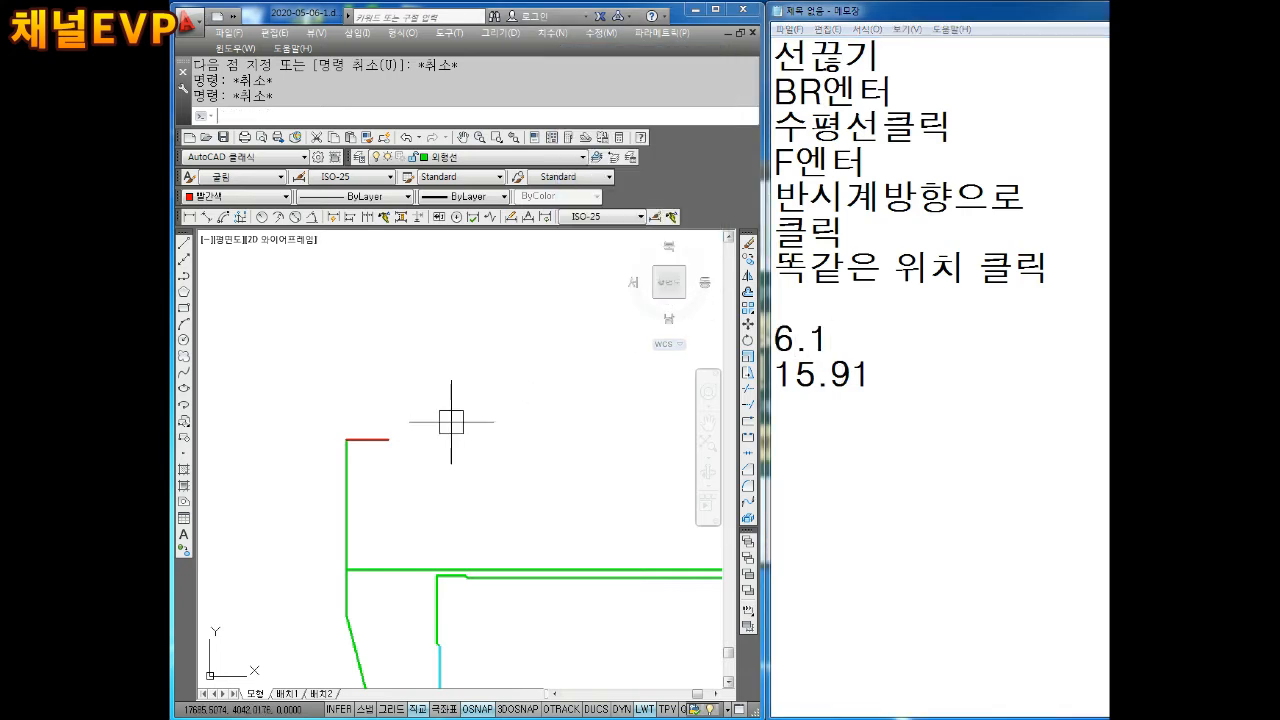
pyautogui.press('Return')
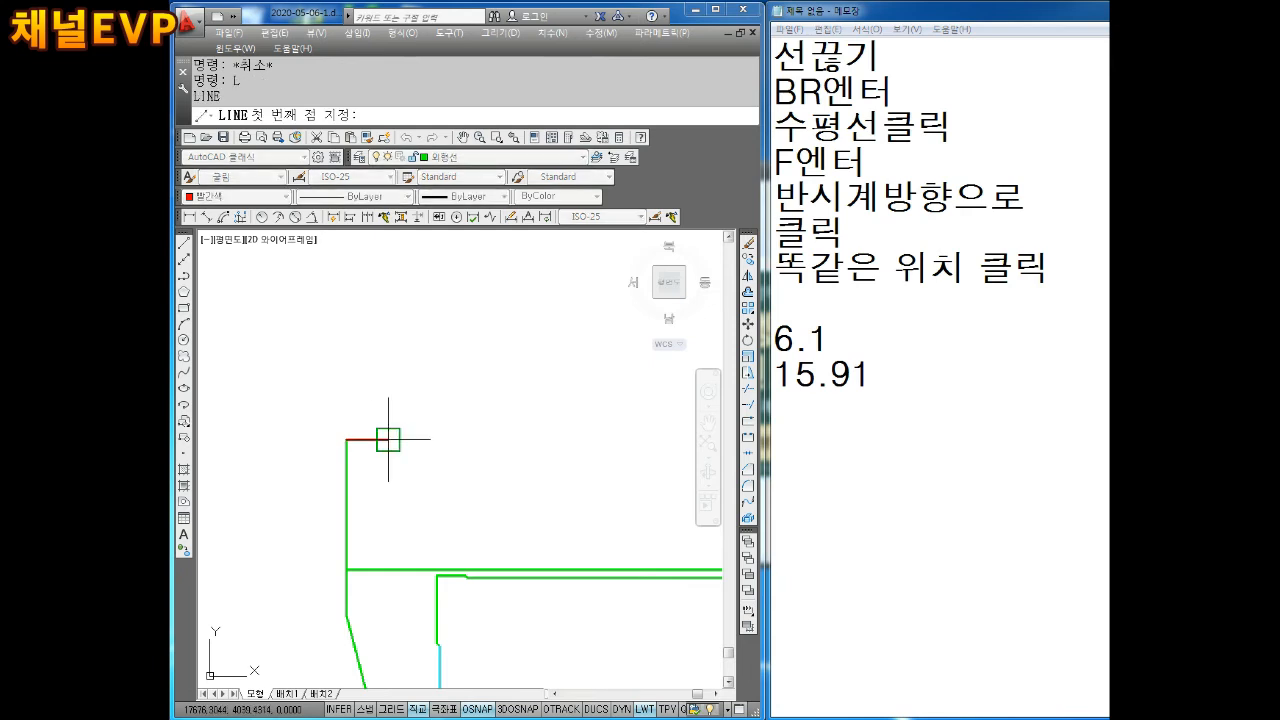
pyautogui.click(387, 440)
pyautogui.press('Escape')
pyautogui.press('Return')
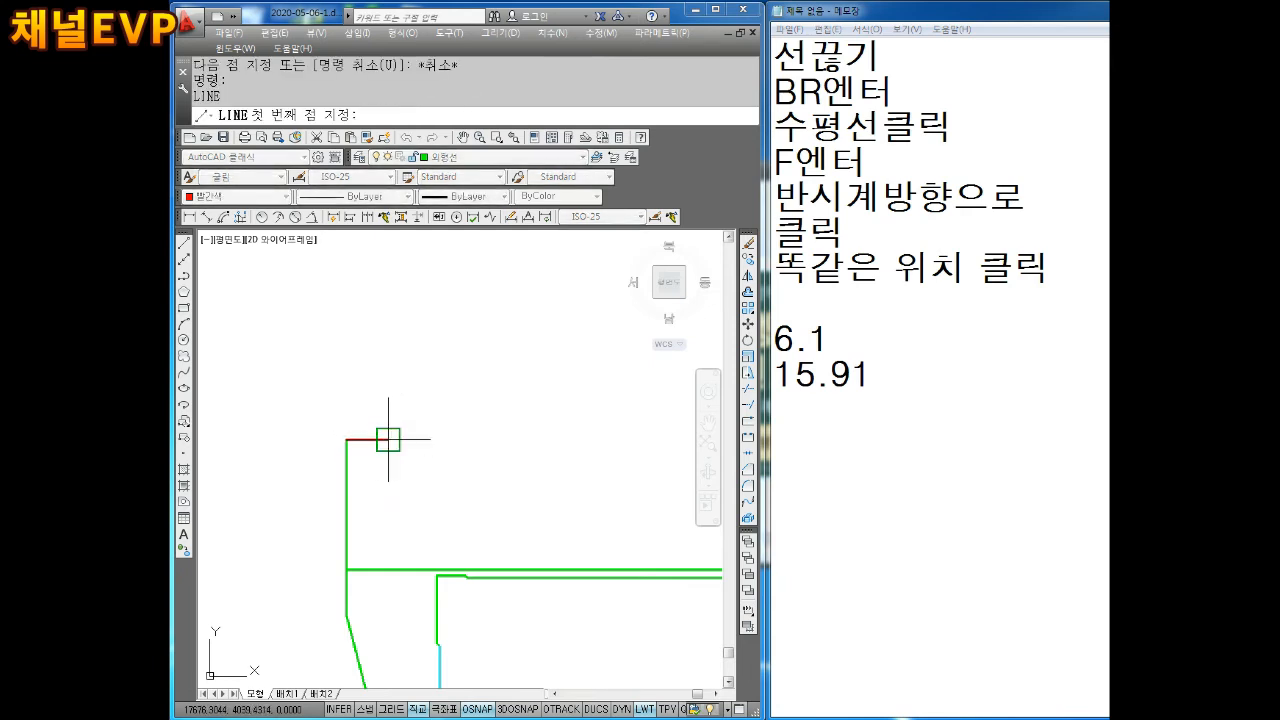
pyautogui.scroll(3, 397, 443)
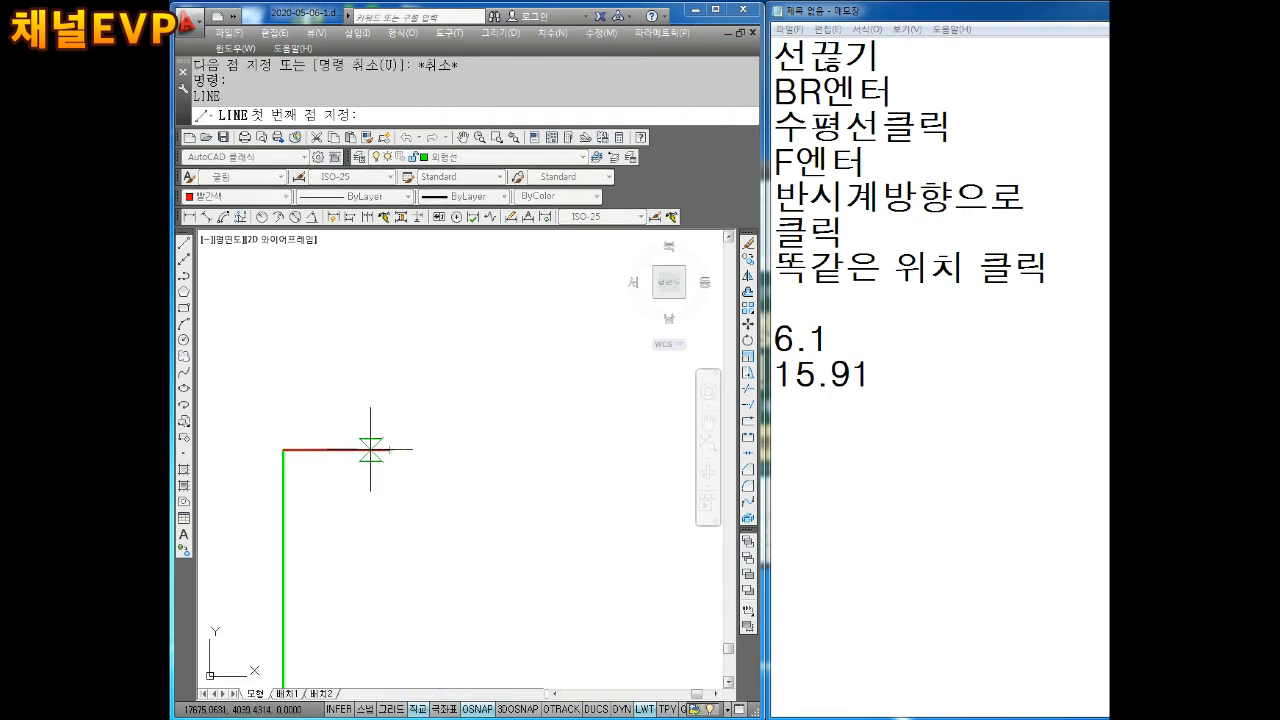
pyautogui.click(389, 450)
pyautogui.write('154.')
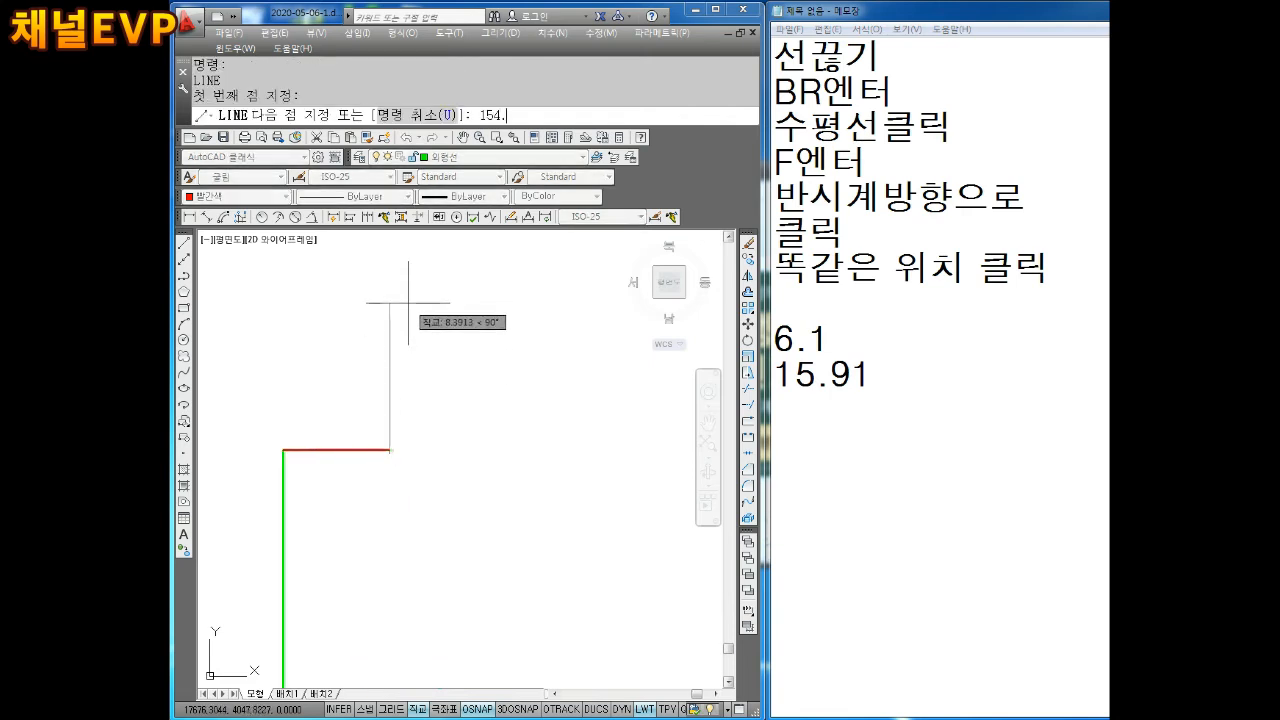
pyautogui.press('BackSpace')
pyautogui.press('BackSpace')
pyautogui.write('.91')
pyautogui.press('Return')
pyautogui.scroll(-2, 404, 322)
pyautogui.scroll(-4, 402, 322)
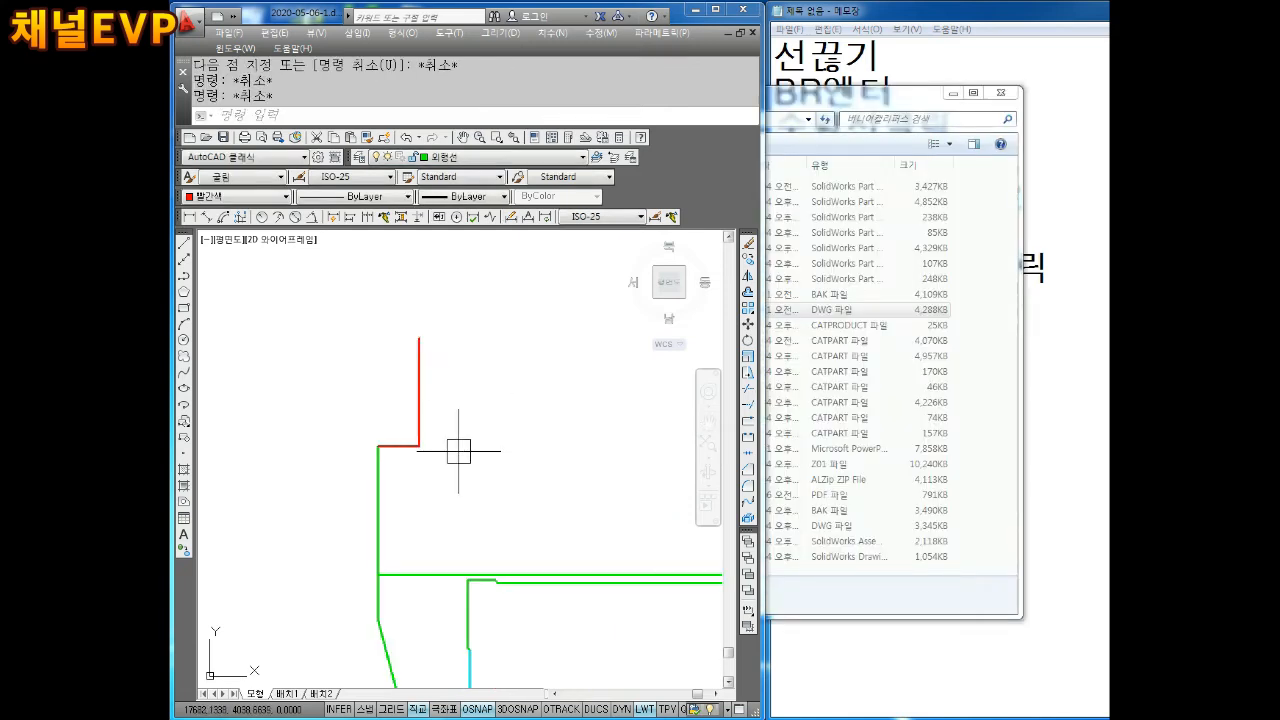
pyautogui.scroll(2, 428, 432)
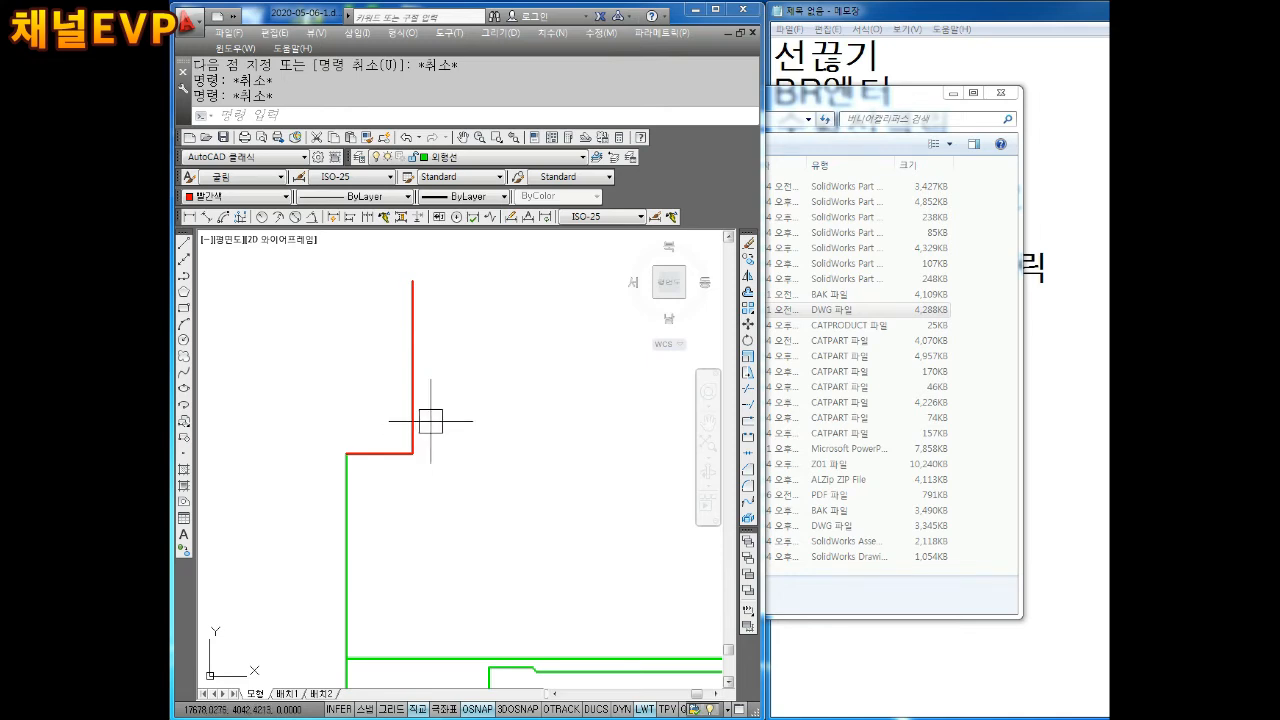
# In Notepad, note the offset steps "O엔터" and "6.7엔터" below 15.91, separated by a blank line
pyautogui.click(1006, 680)
pyautogui.click(850, 435)
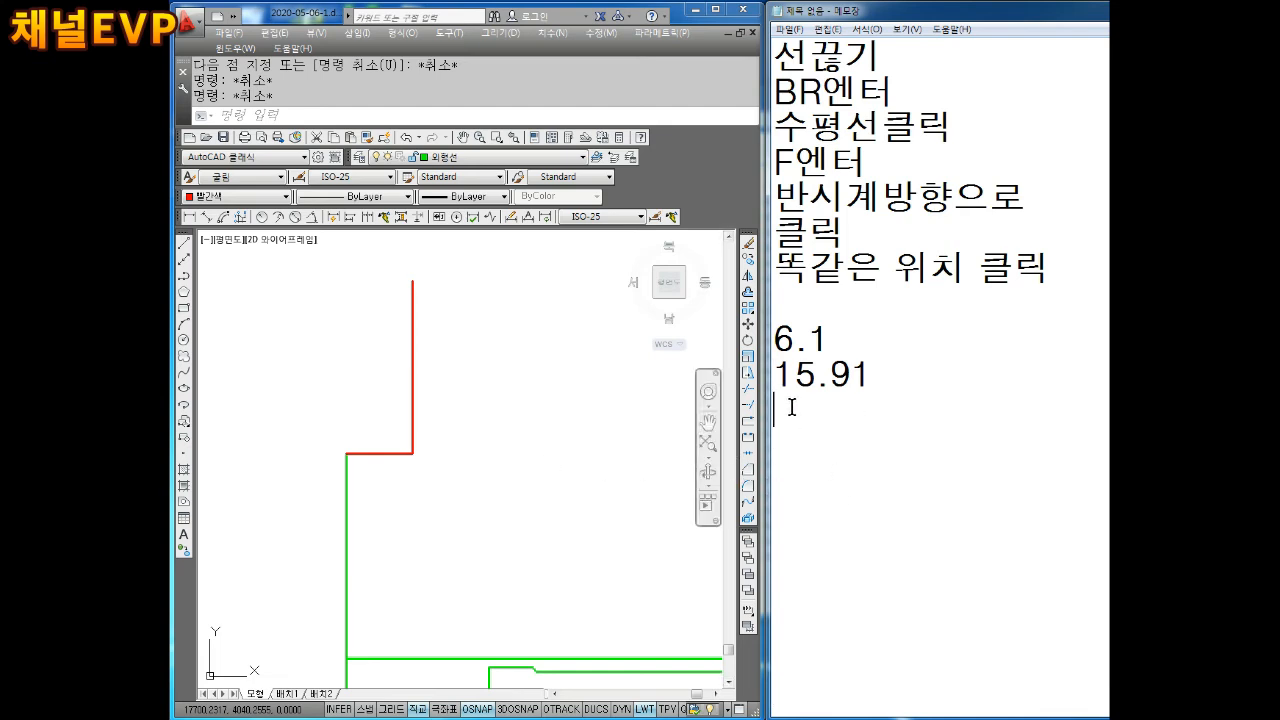
pyautogui.press('Return')
pyautogui.write('O엔터')
pyautogui.press('Return')
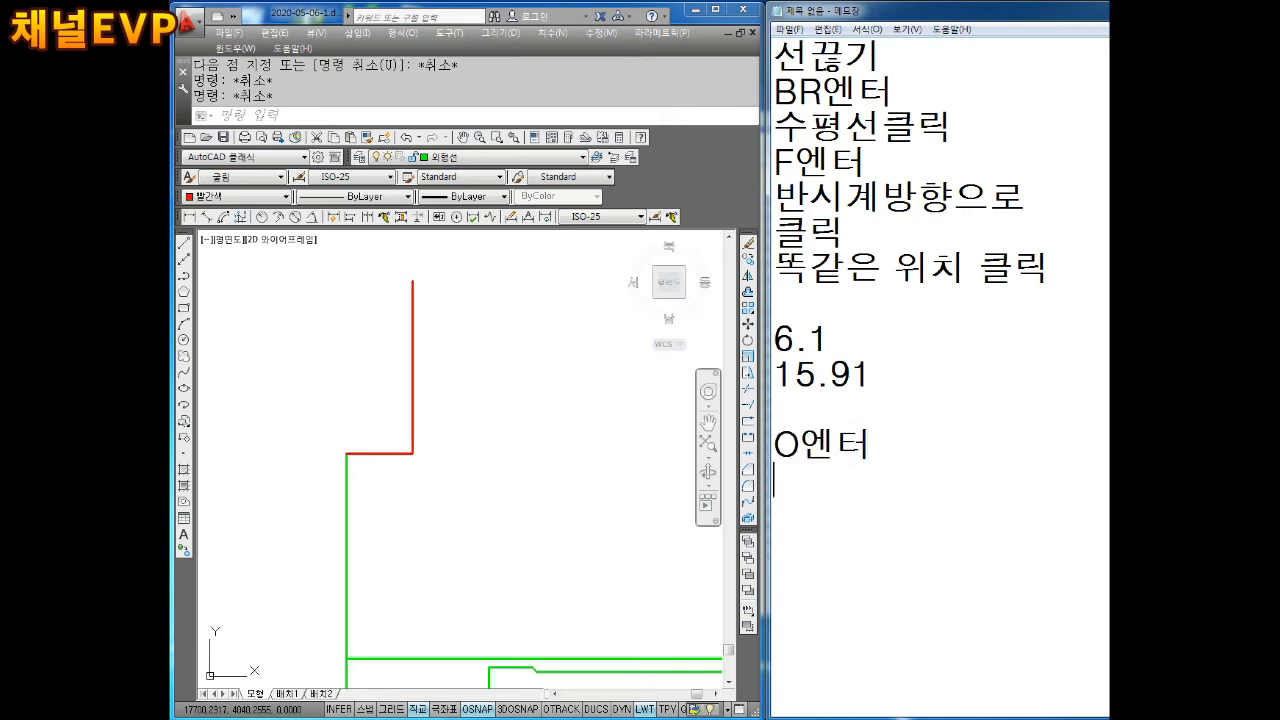
pyautogui.write('6.47')
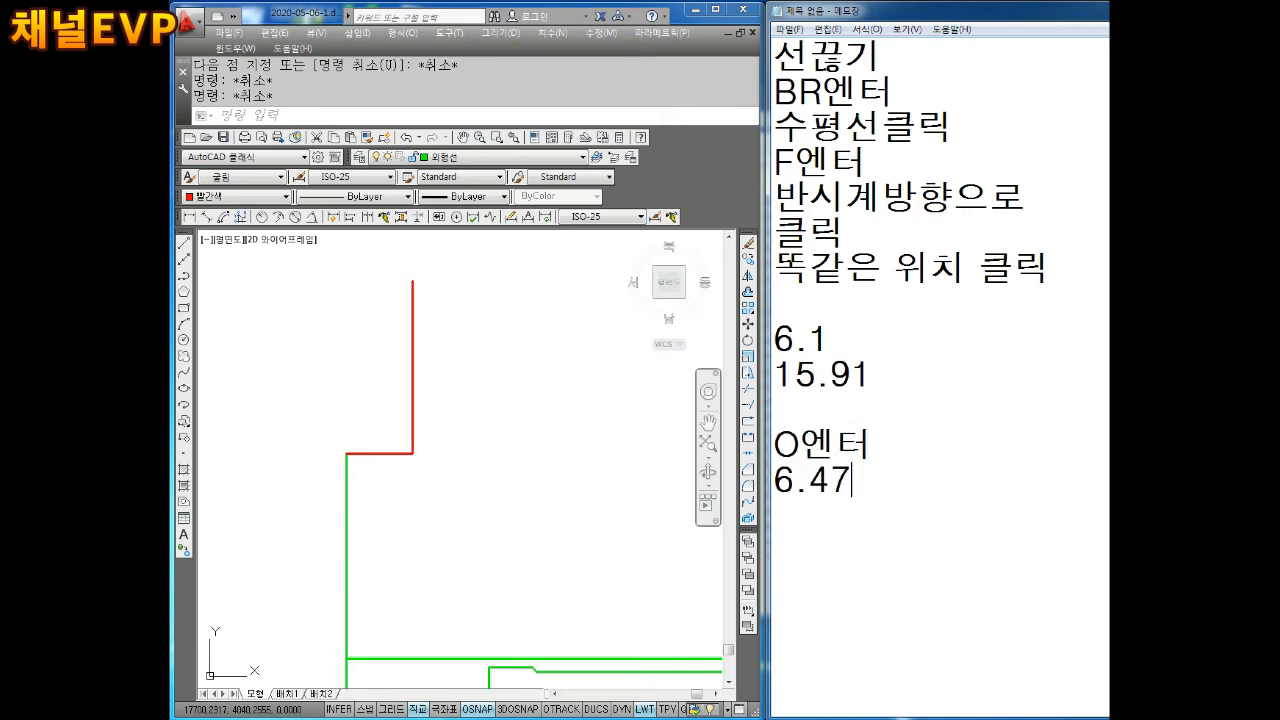
pyautogui.press('BackSpace')
pyautogui.press('BackSpace')
pyautogui.write('7ㅇ')
pyautogui.write('엔터')
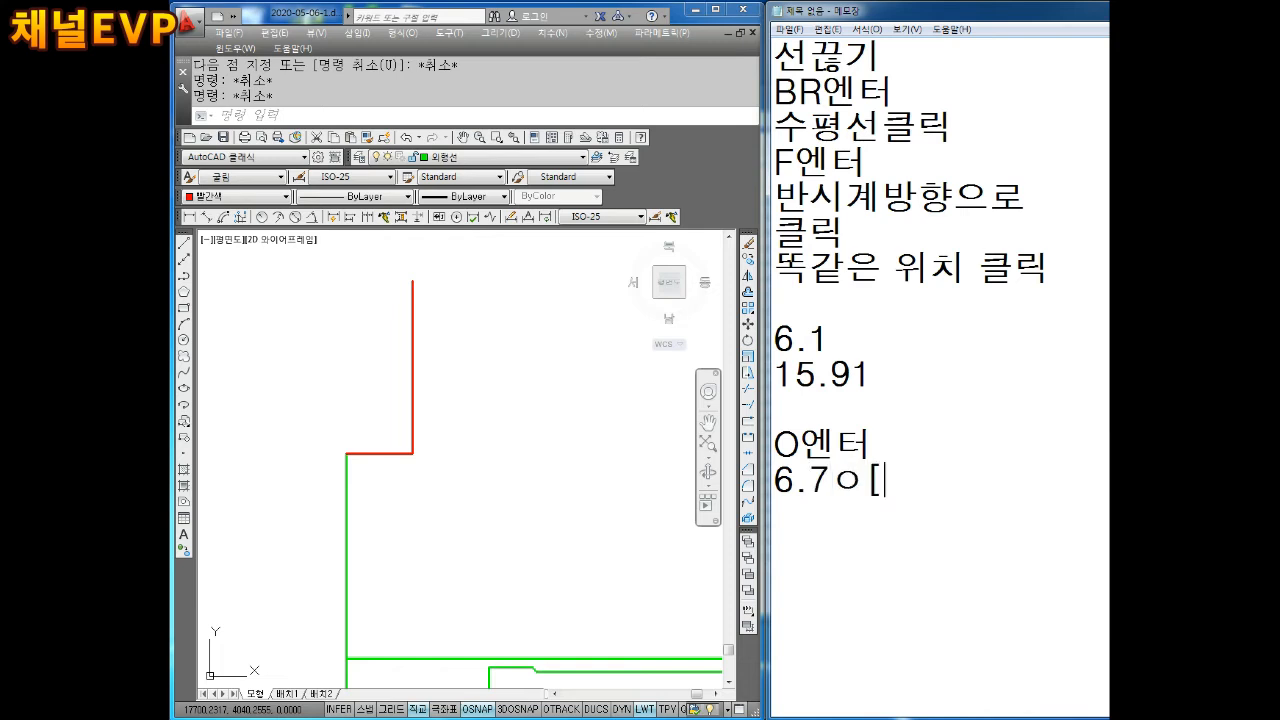
# In AutoCAD, offset the red vertical line 6.7 to its right
pyautogui.click(493, 378)
pyautogui.write('o')
pyautogui.press('Return')
pyautogui.write('6.7')
pyautogui.press('Return')
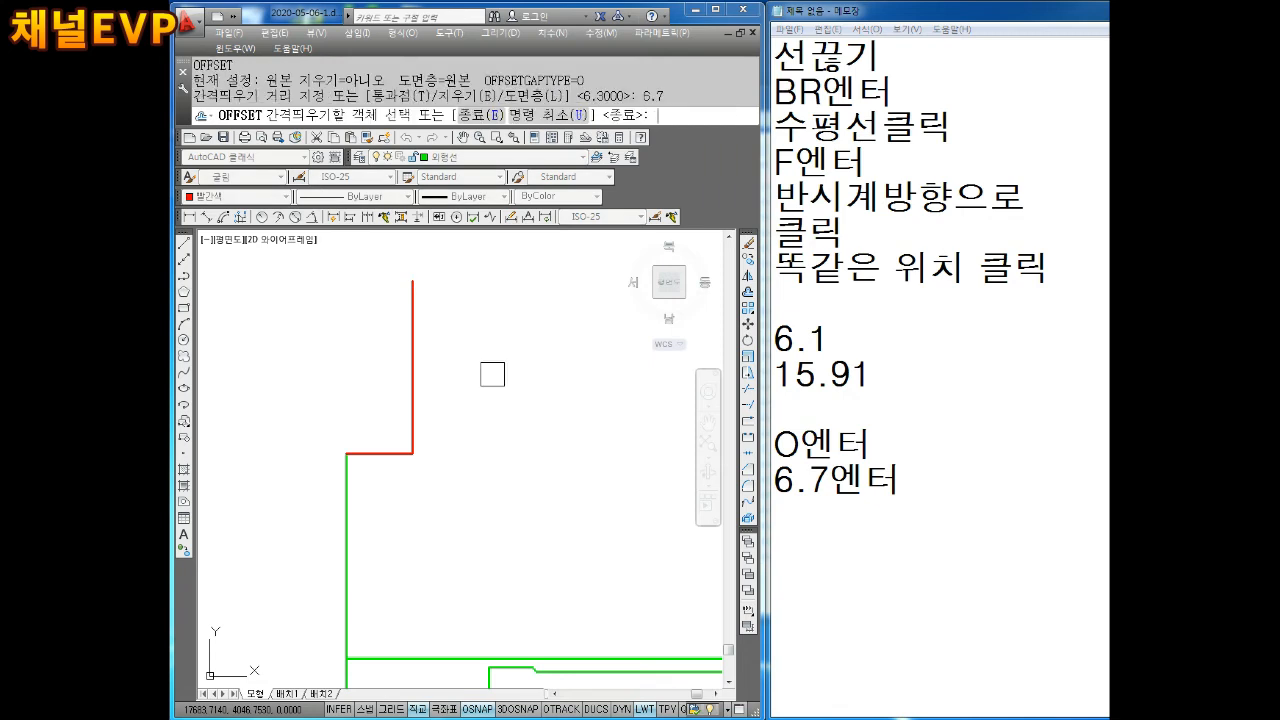
pyautogui.click(416, 376)
pyautogui.click(505, 382)
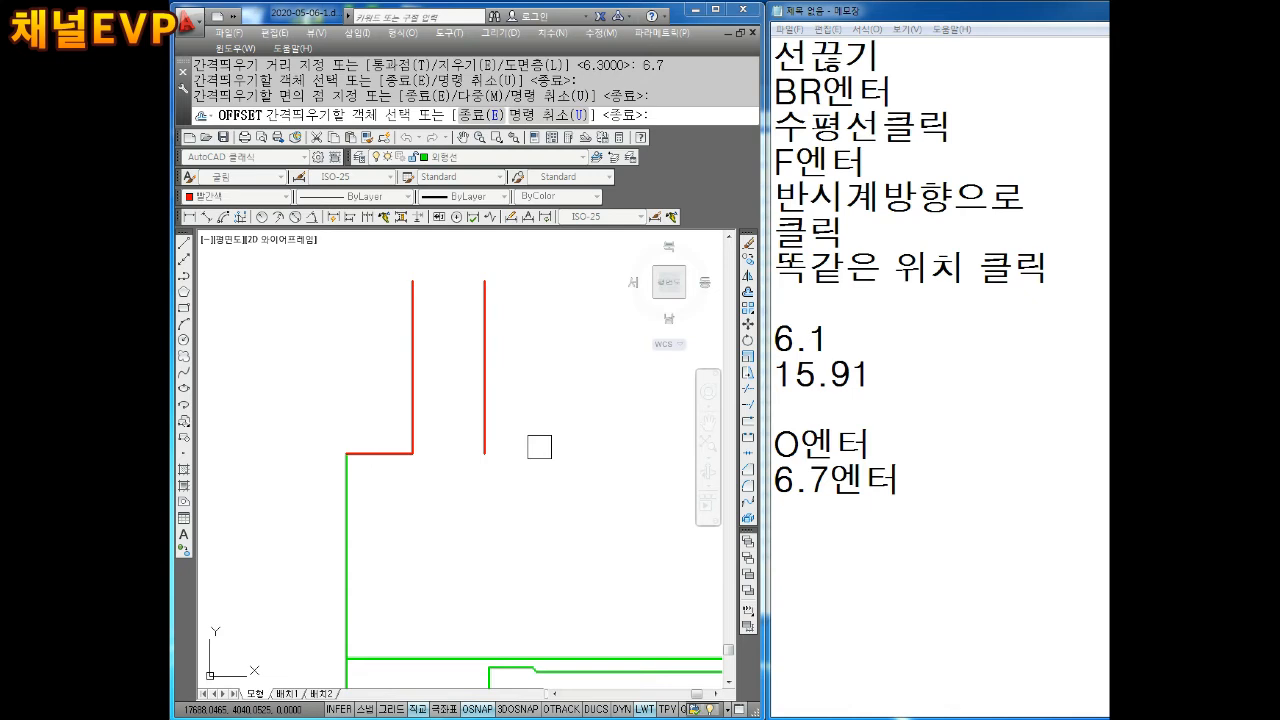
pyautogui.press('Escape')
# Draw a horizontal line from the lower end of the original red vertical line rightward, extending past the offset copy
pyautogui.click(380, 453)
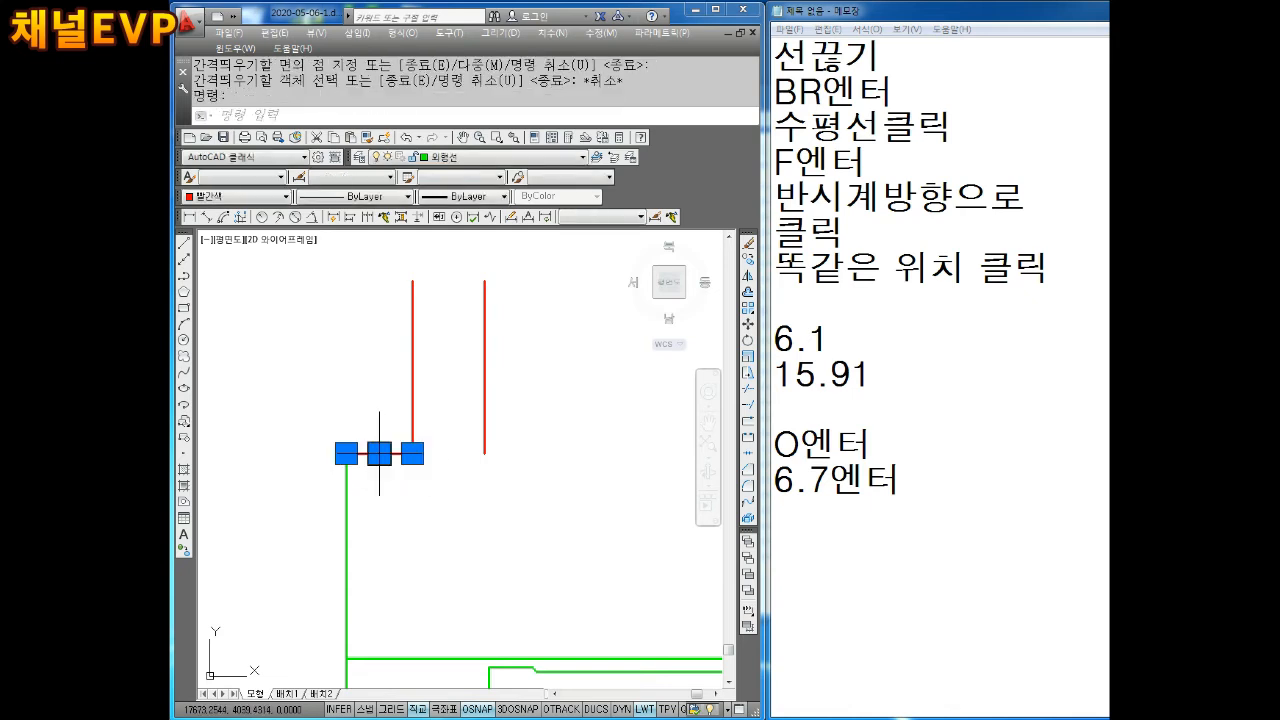
pyautogui.press('Escape')
pyautogui.write('L')
pyautogui.press('Return')
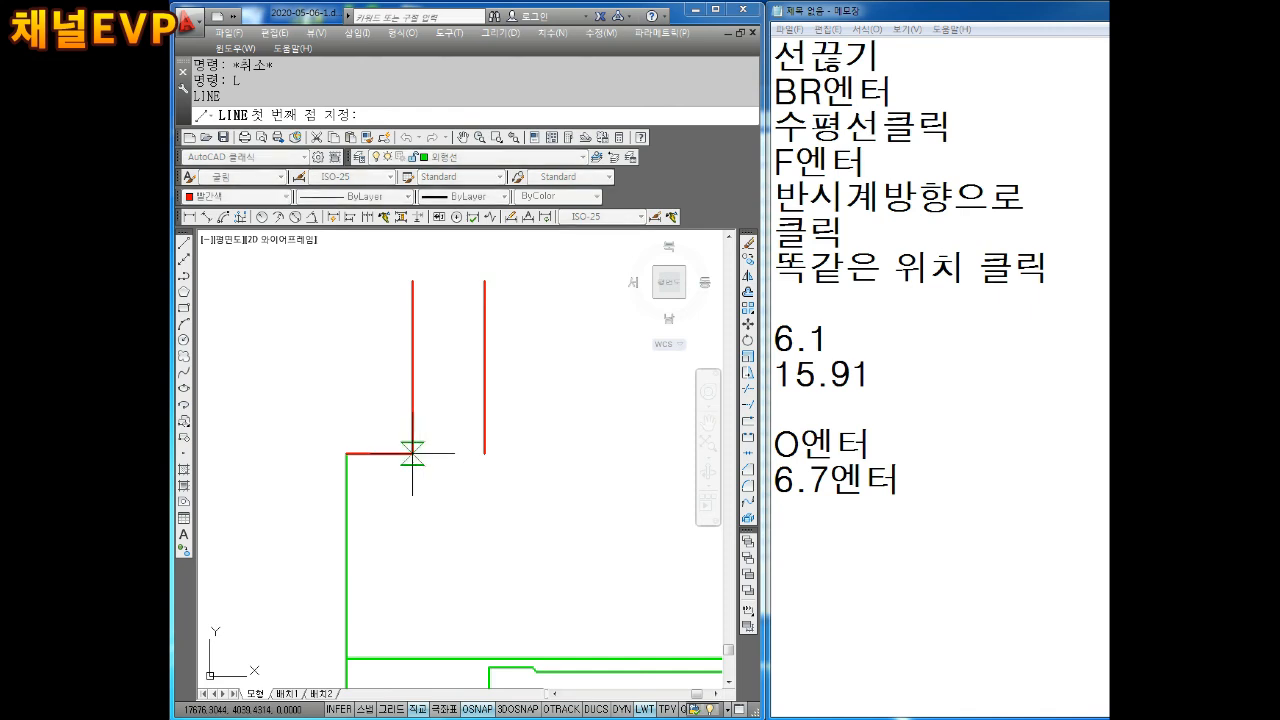
pyautogui.click(412, 453)
pyautogui.click(610, 453)
pyautogui.press('Escape')
pyautogui.press('Escape')
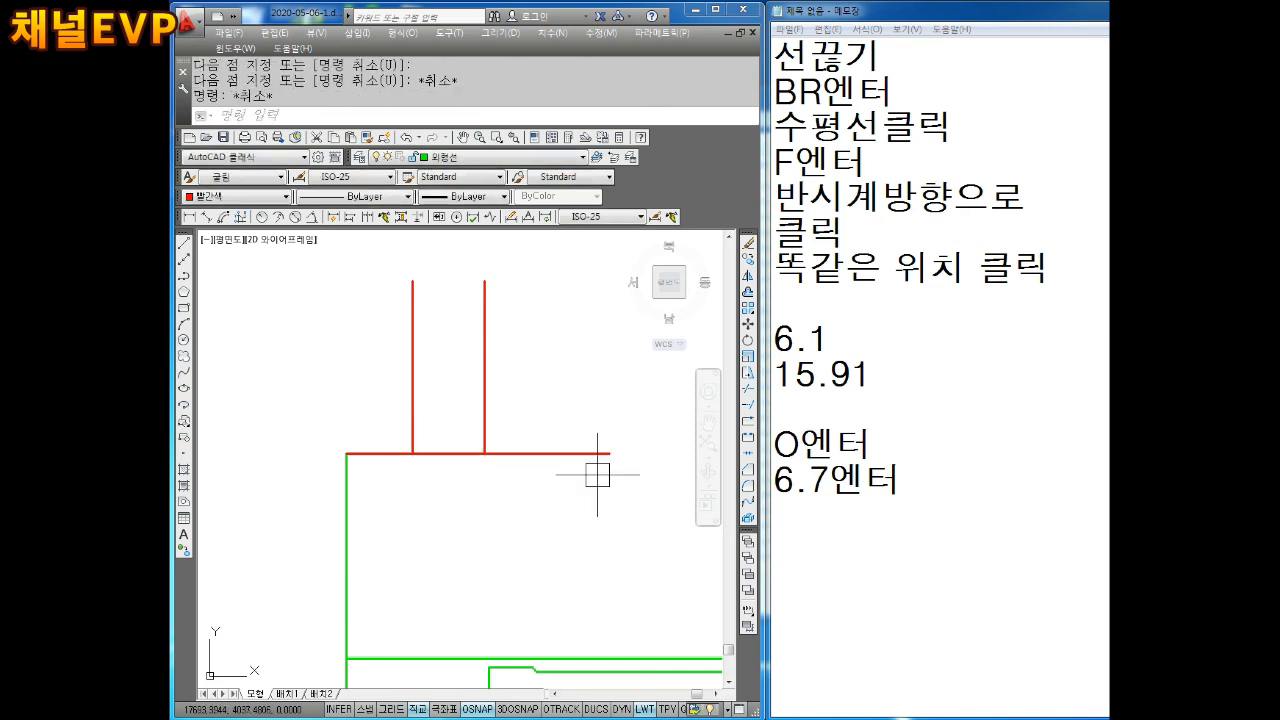
pyautogui.click(571, 494)
pyautogui.press('Escape')
# In Notepad, add the note "1.2엔터" below "6.7엔터"
pyautogui.click(808, 517)
pyautogui.write('1.2')
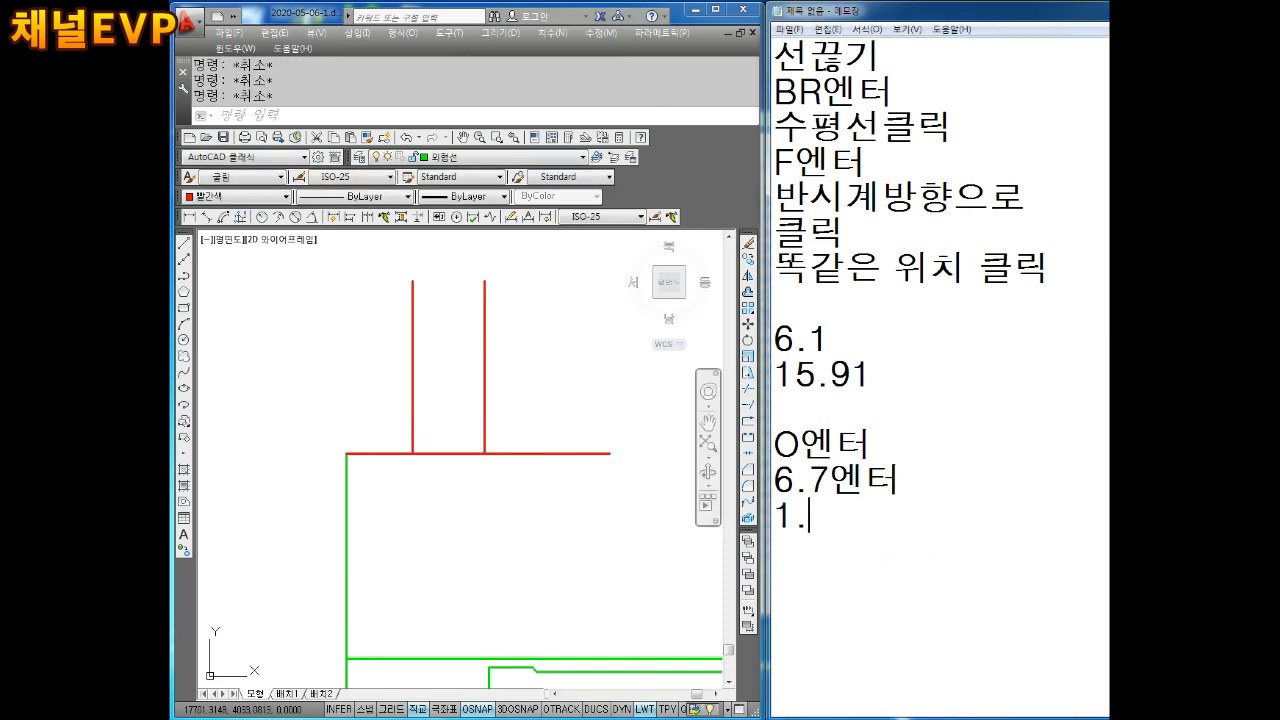
pyautogui.press('Return')
pyautogui.click(857, 517)
pyautogui.write('DP')
pyautogui.press('BackSpace')
pyautogui.press('BackSpace')
pyautogui.write('엔터')
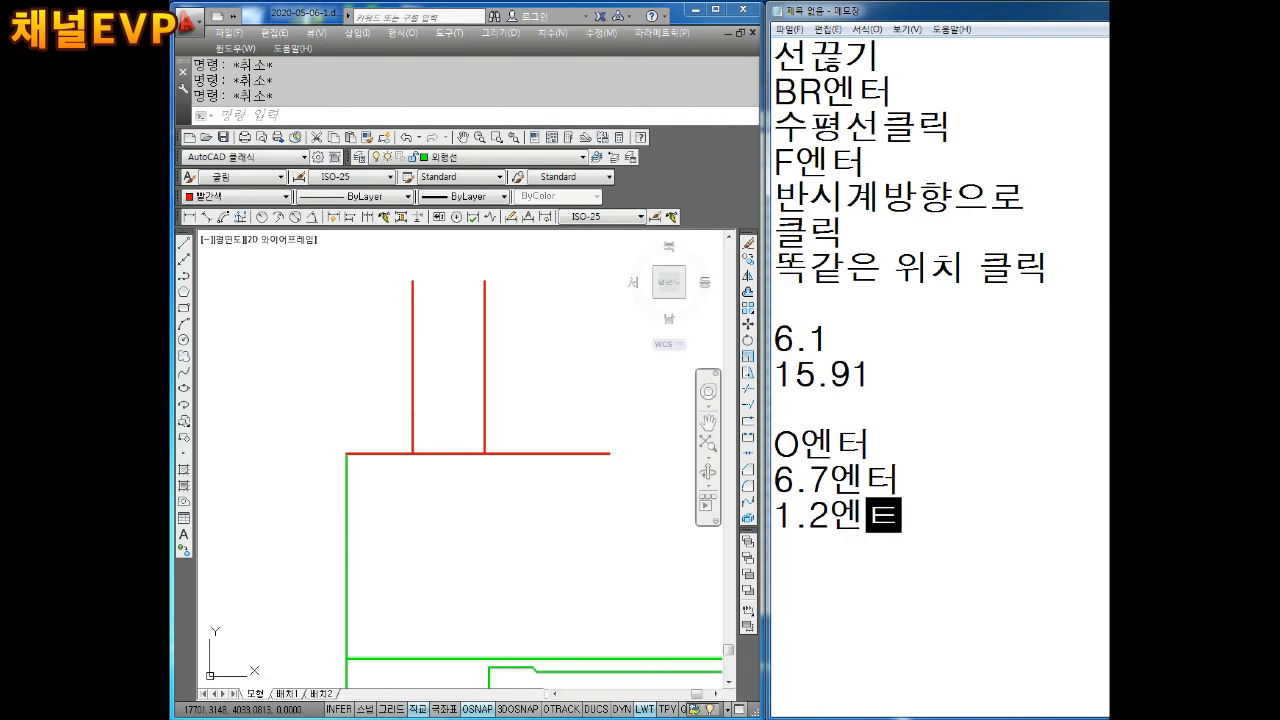
pyautogui.press('Return')
# In AutoCAD, offset the long red horizontal line 1.2 upward
pyautogui.click(436, 545)
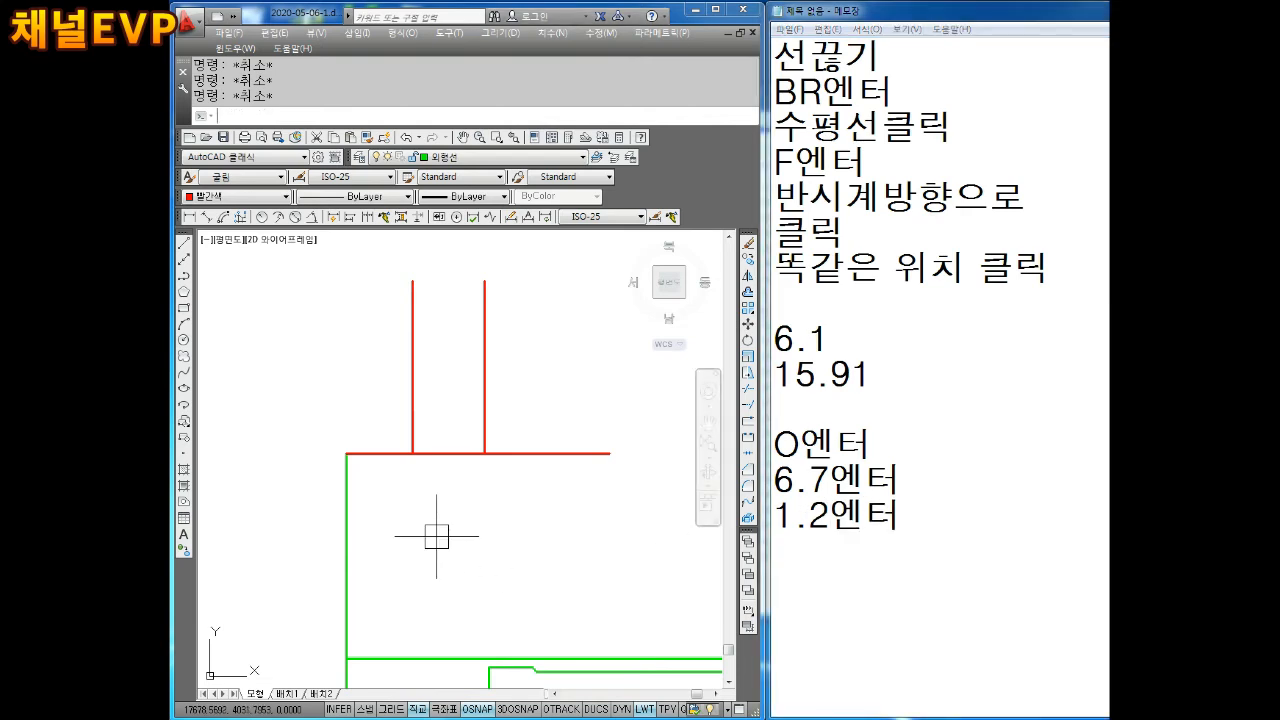
pyautogui.write('o')
pyautogui.press('Return')
pyautogui.write('1.2')
pyautogui.press('Return')
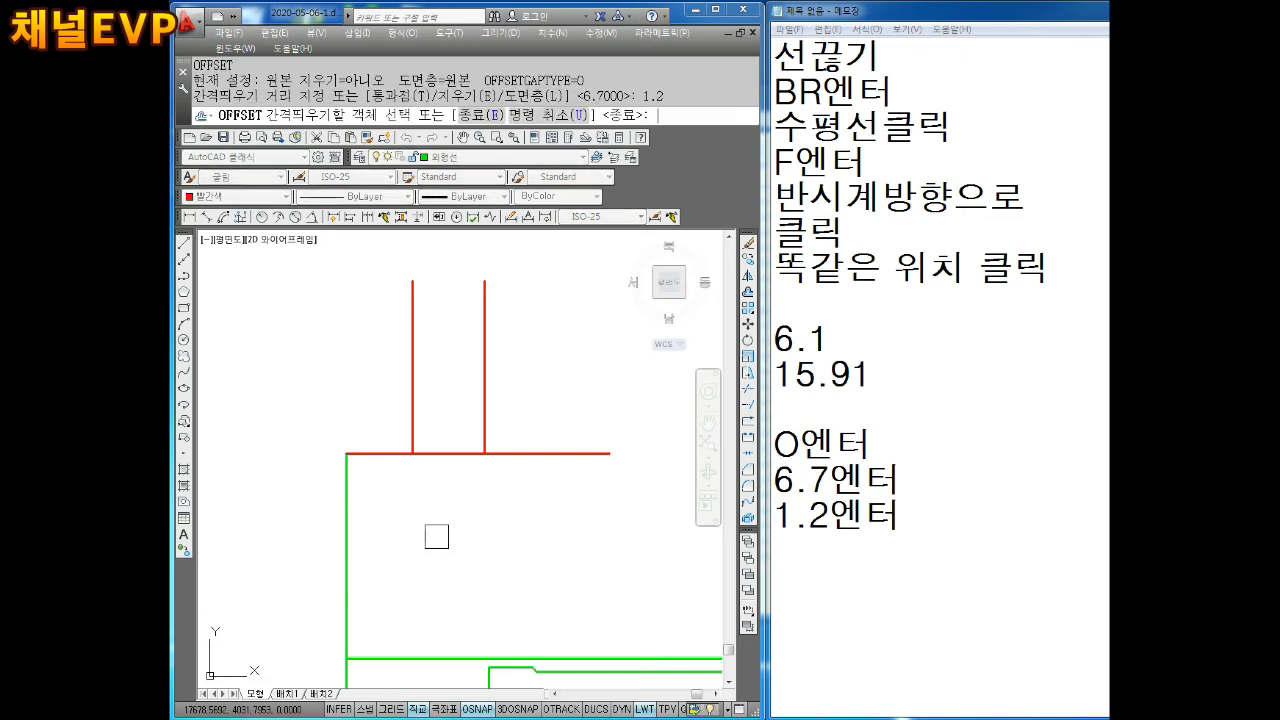
pyautogui.click(533, 453)
pyautogui.click(537, 351)
pyautogui.press('Escape')
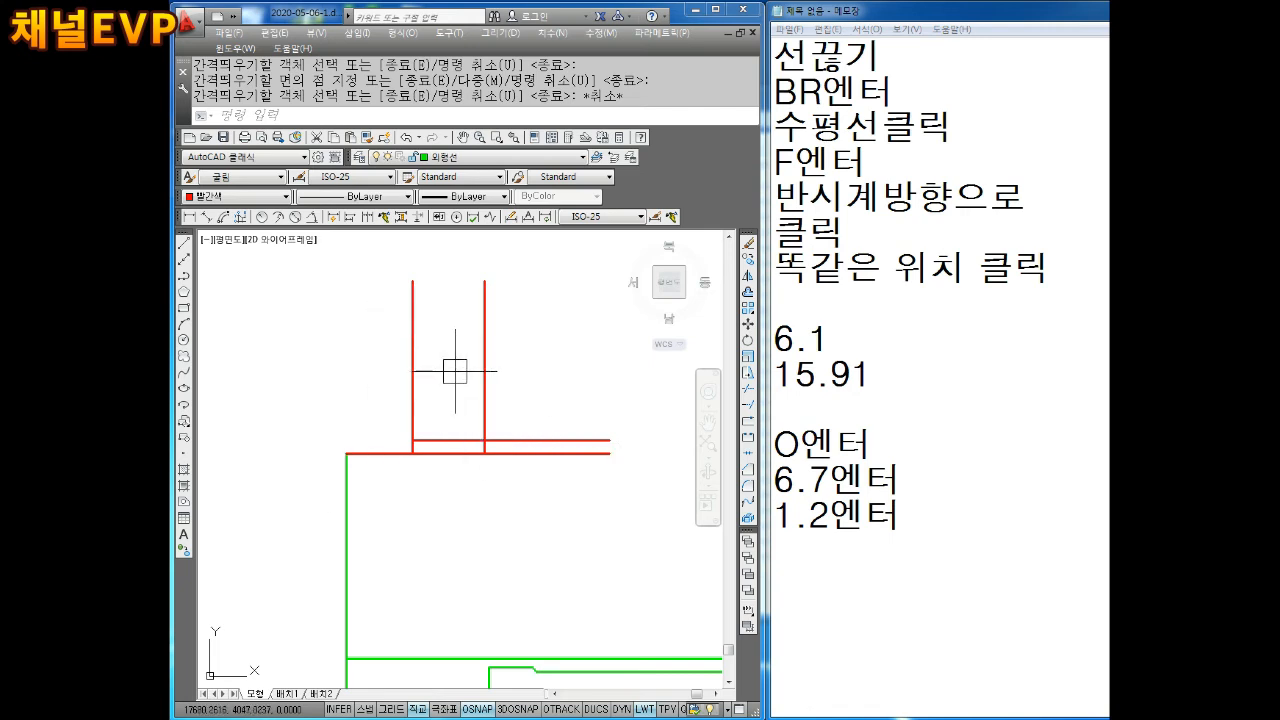
# In Notepad, add the note "A엔터" below the offset values, leaving a blank line between them
pyautogui.scroll(4, 494, 449)
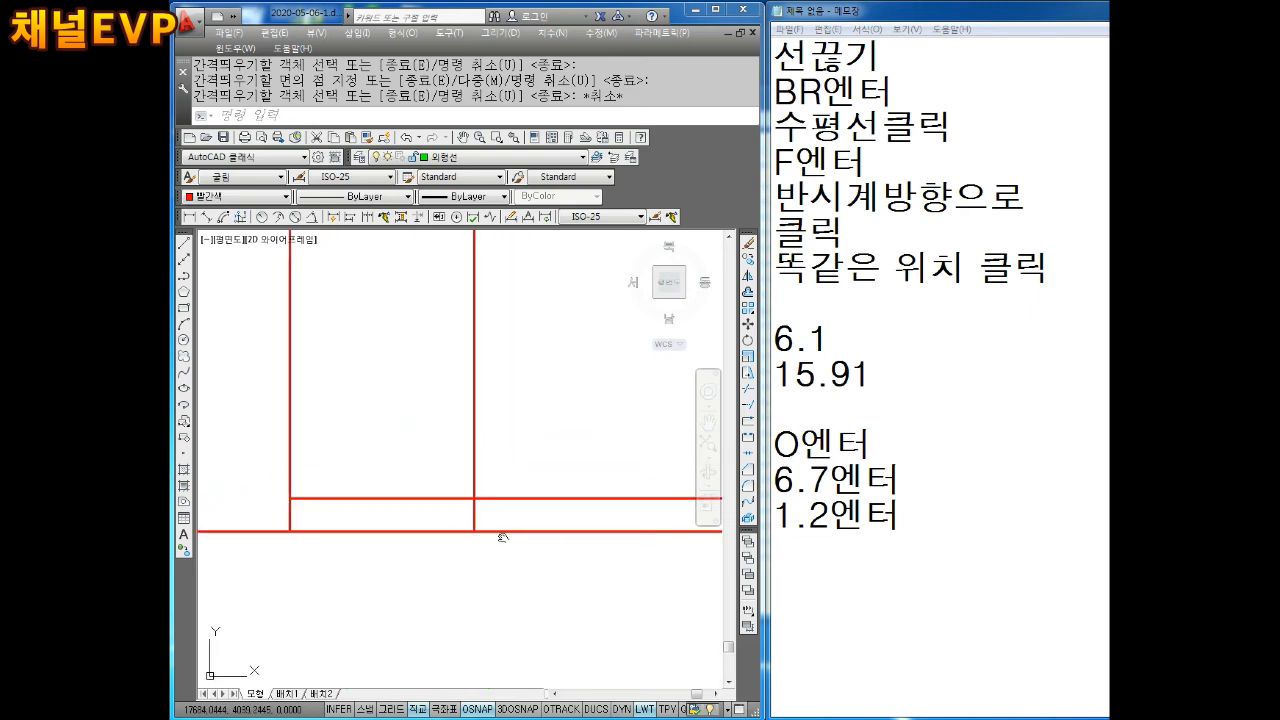
pyautogui.scroll(-4, 476, 498)
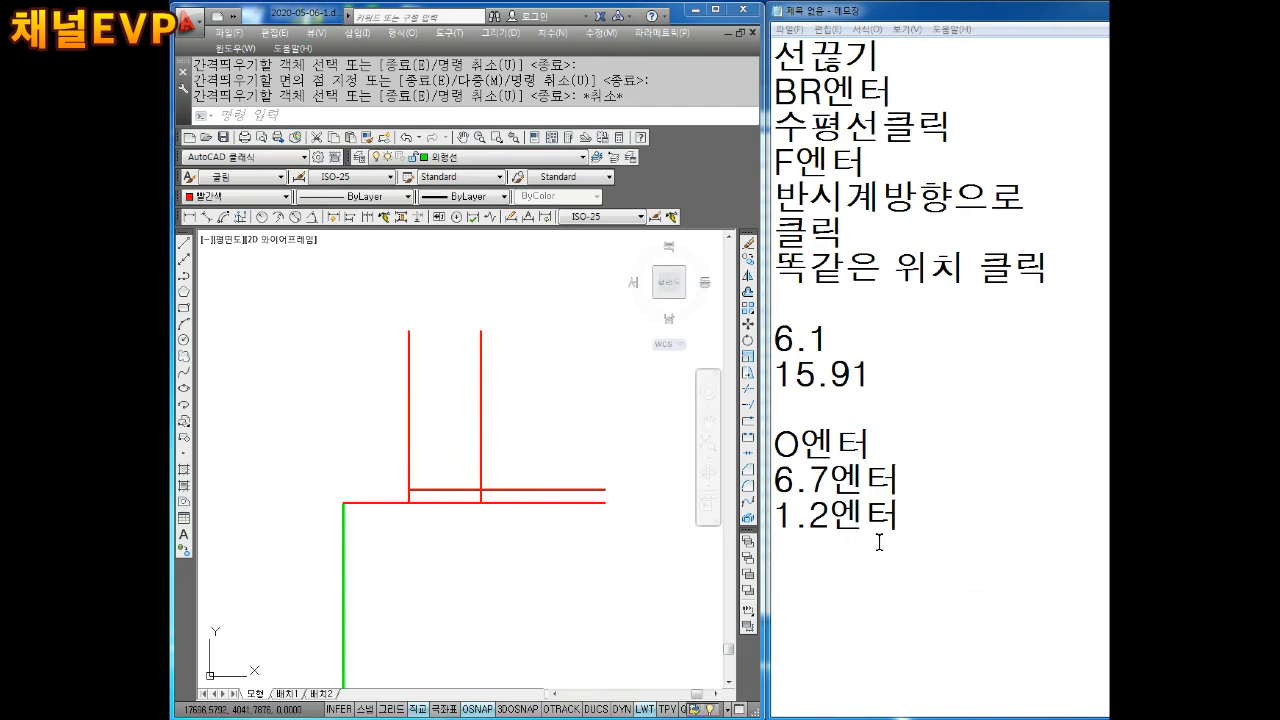
pyautogui.click(864, 570)
pyautogui.press('Return')
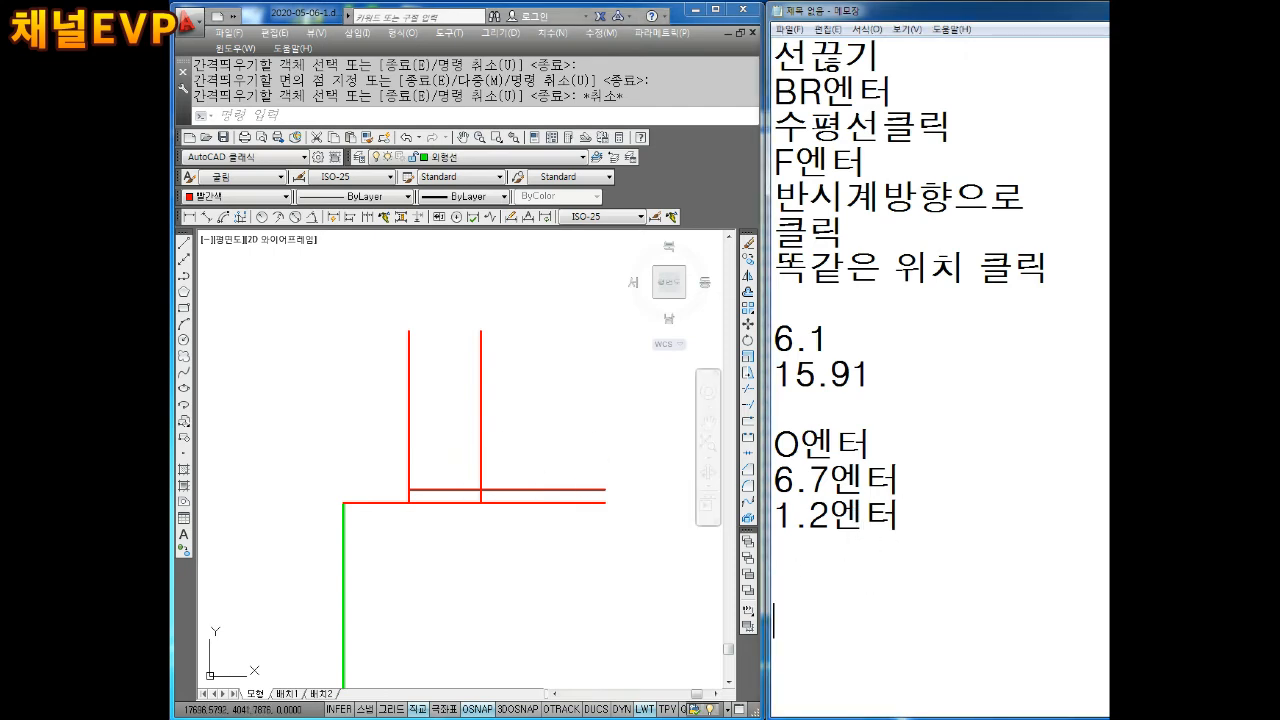
pyautogui.write('ㅁ')
pyautogui.press('BackSpace')
pyautogui.press('BackSpace')
pyautogui.write('A엔터')
pyautogui.press('Return')
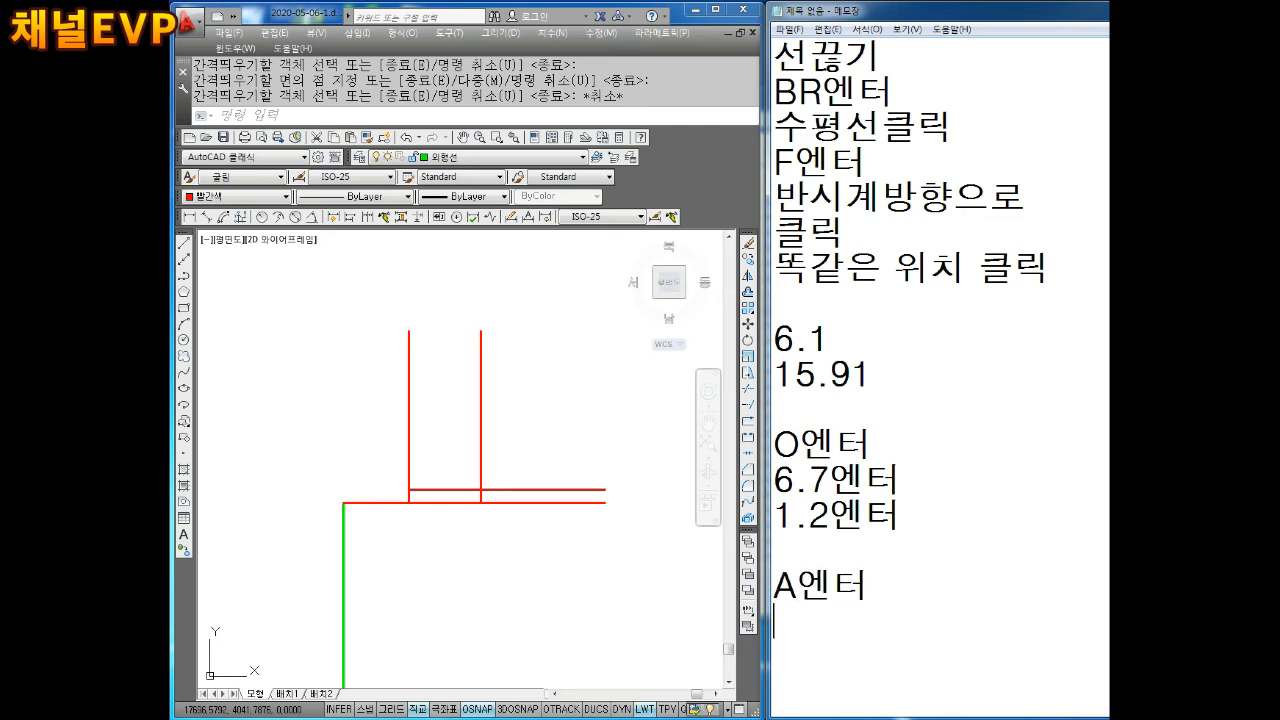
# Add the note "시작점(교차점)" on the line below "A엔터"
pyautogui.write('TLWK')
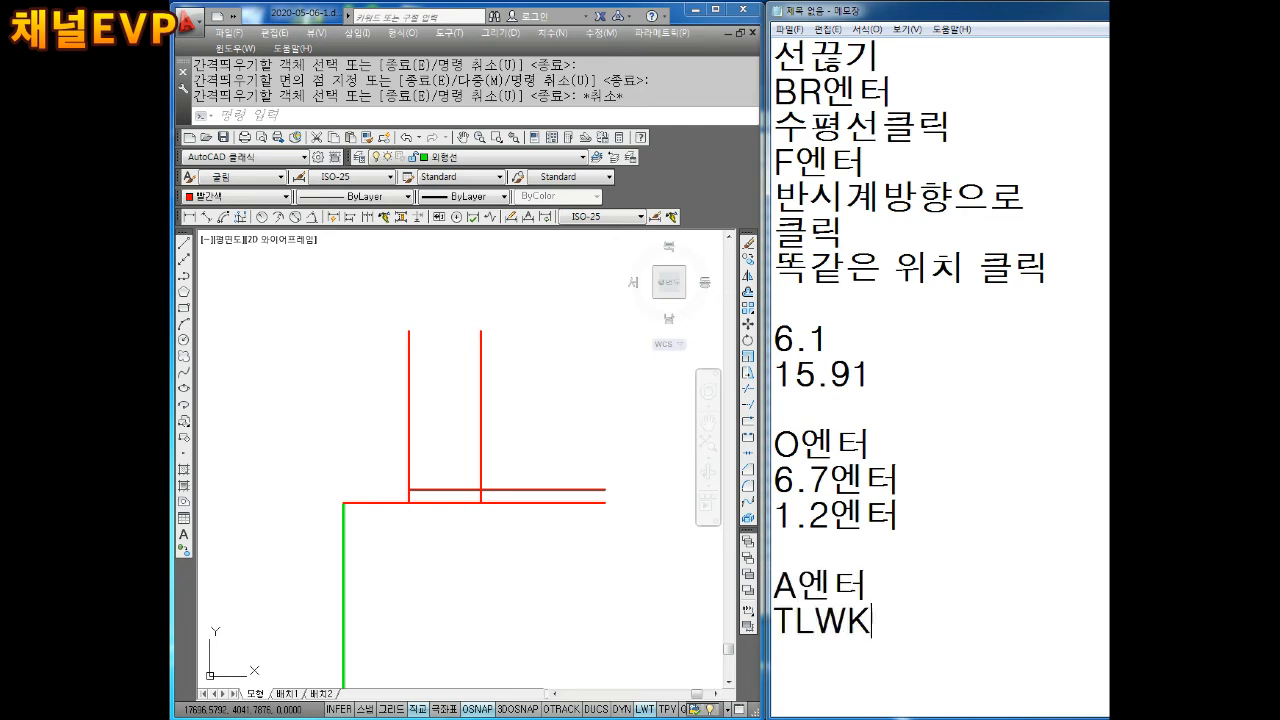
pyautogui.press('BackSpace')
pyautogui.press('BackSpace')
pyautogui.press('BackSpace')
pyautogui.press('BackSpace')
pyautogui.press('Hangul')
pyautogui.write('시작점(교차저')
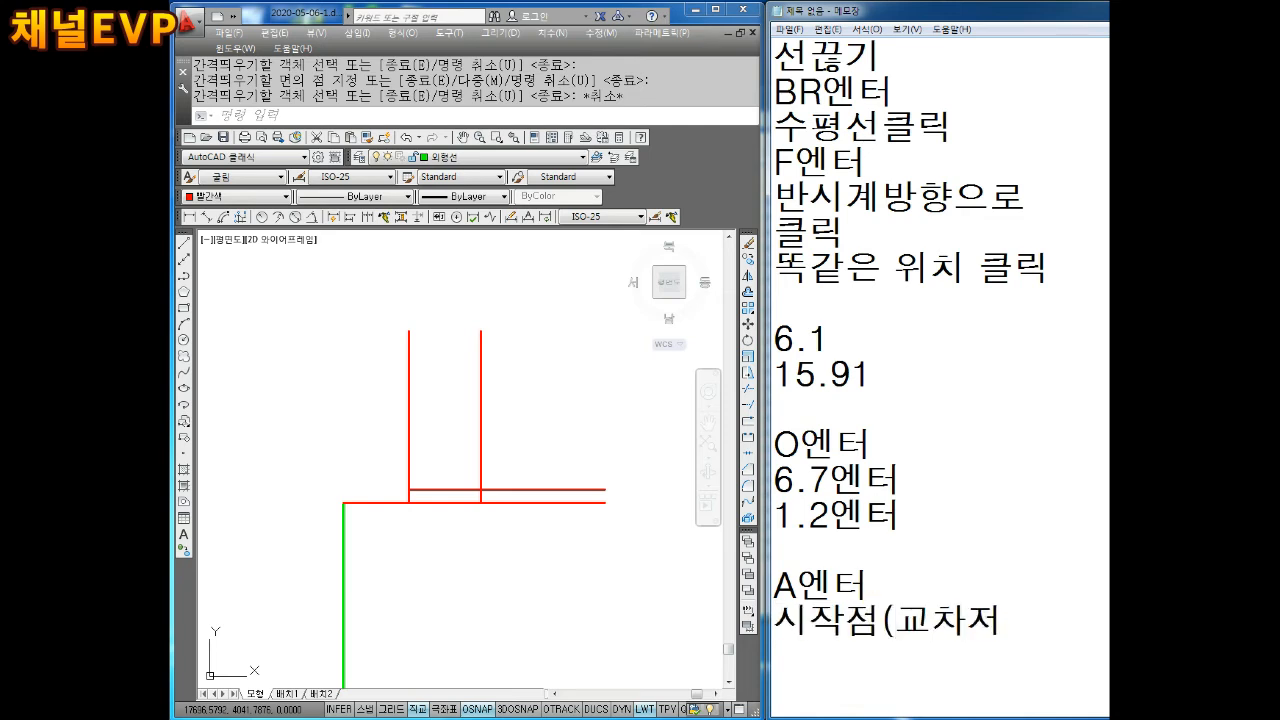
pyautogui.write('ㅁ)')
# In AutoCAD, start an arc at the intersection of the offset vertical line and the upper horizontal line
pyautogui.click(417, 428)
pyautogui.press('Escape')
pyautogui.write('A')
pyautogui.press('Return')
pyautogui.scroll(4, 472, 448)
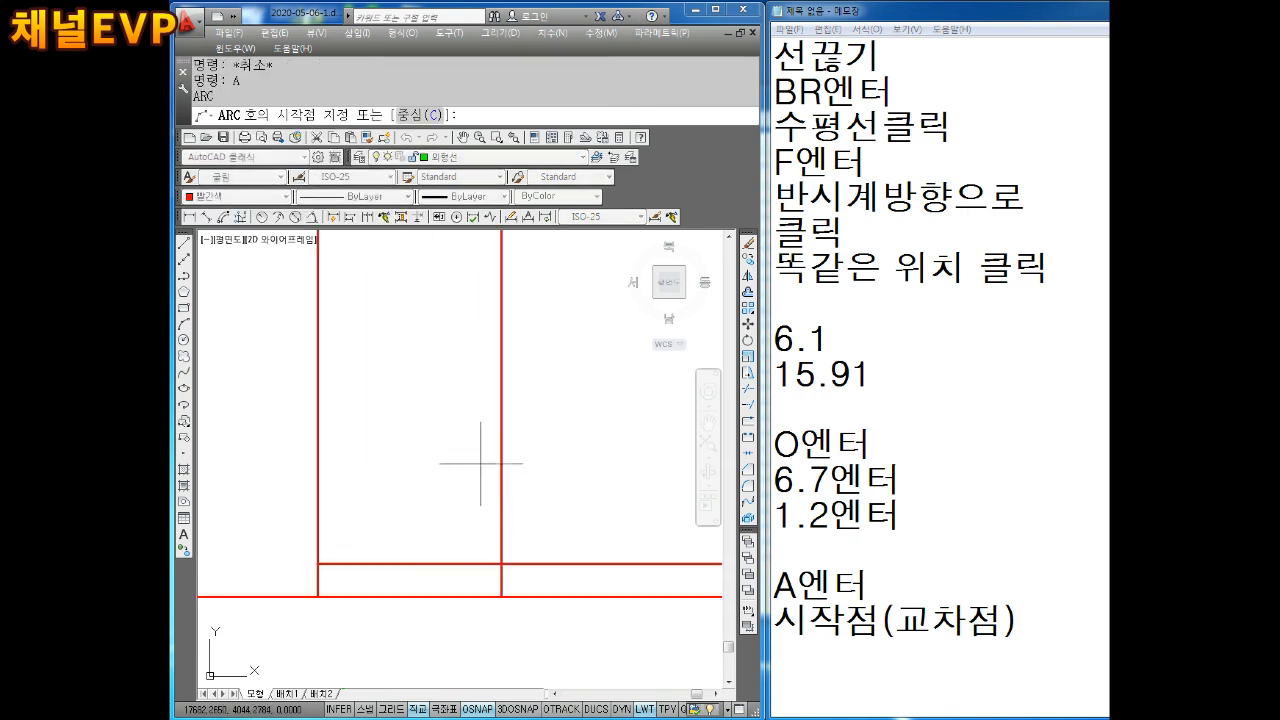
pyautogui.click(501, 564)
pyautogui.scroll(-4, 486, 451)
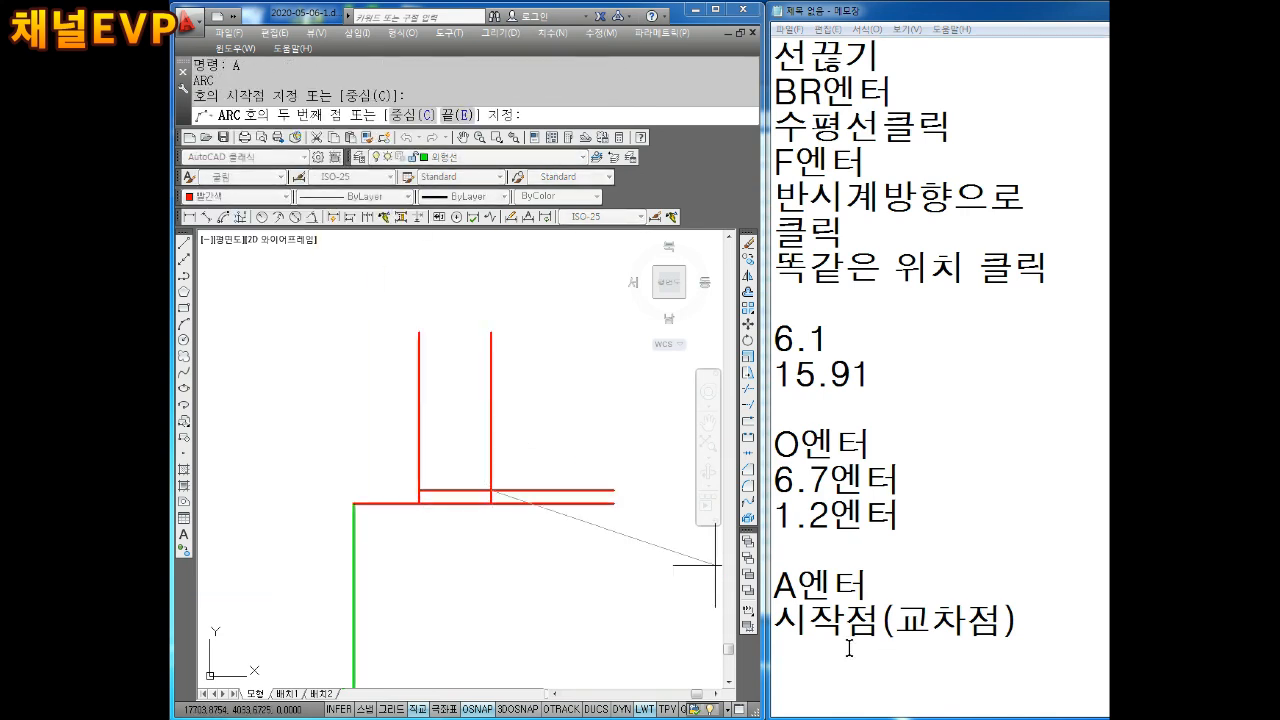
# In Notepad, add the notes "E엔터" and "끝점" below "시작점(교차점)"
pyautogui.click(804, 647)
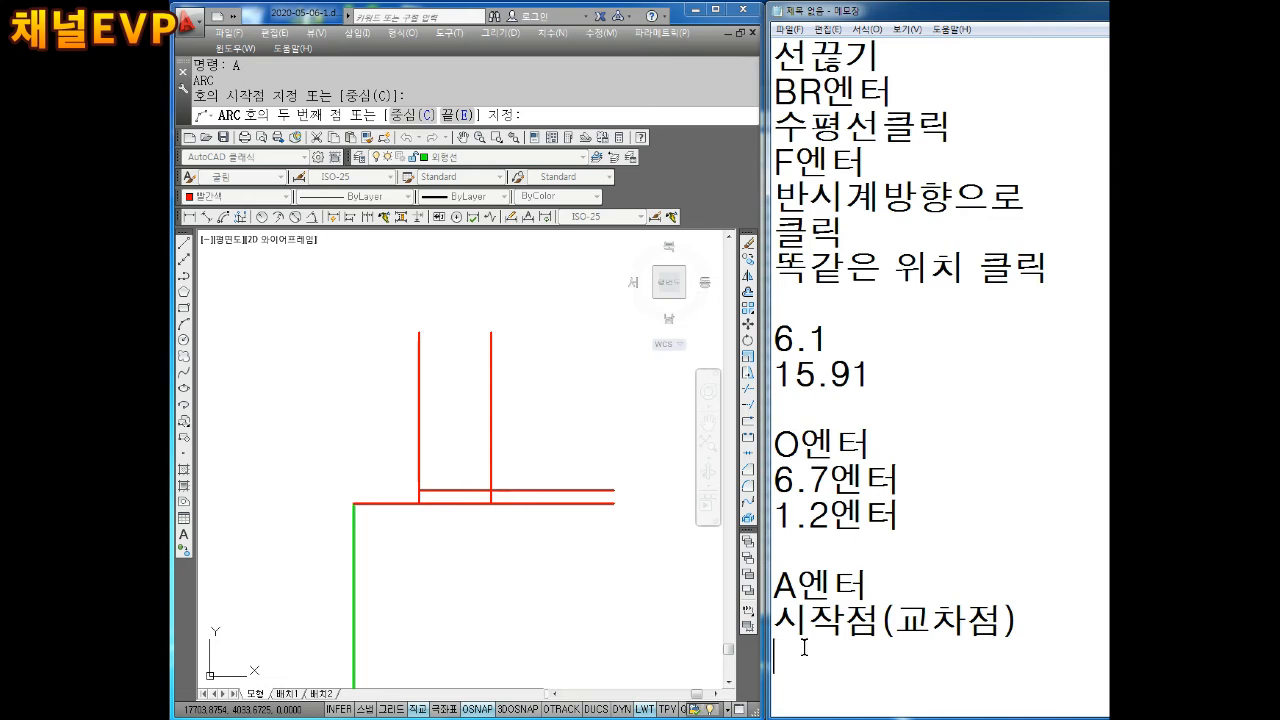
pyautogui.write('E엔터')
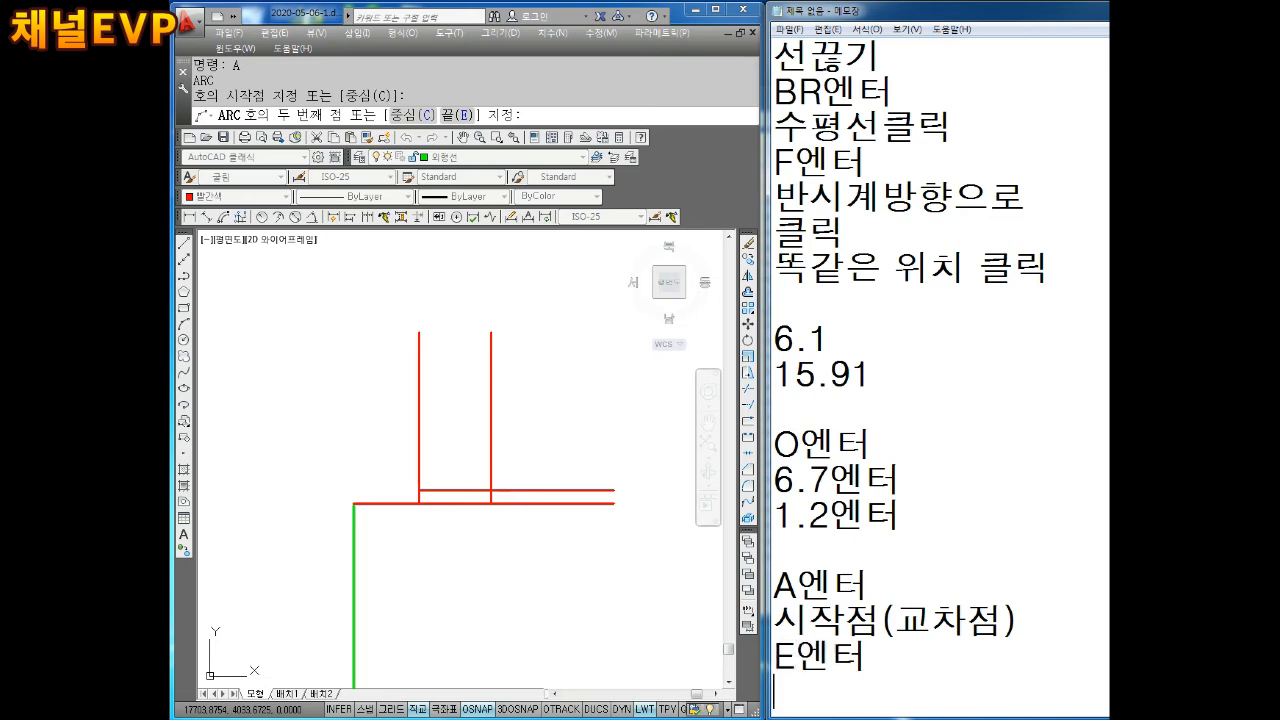
pyautogui.press('Return')
pyautogui.write('끝점')
pyautogui.press('Return')
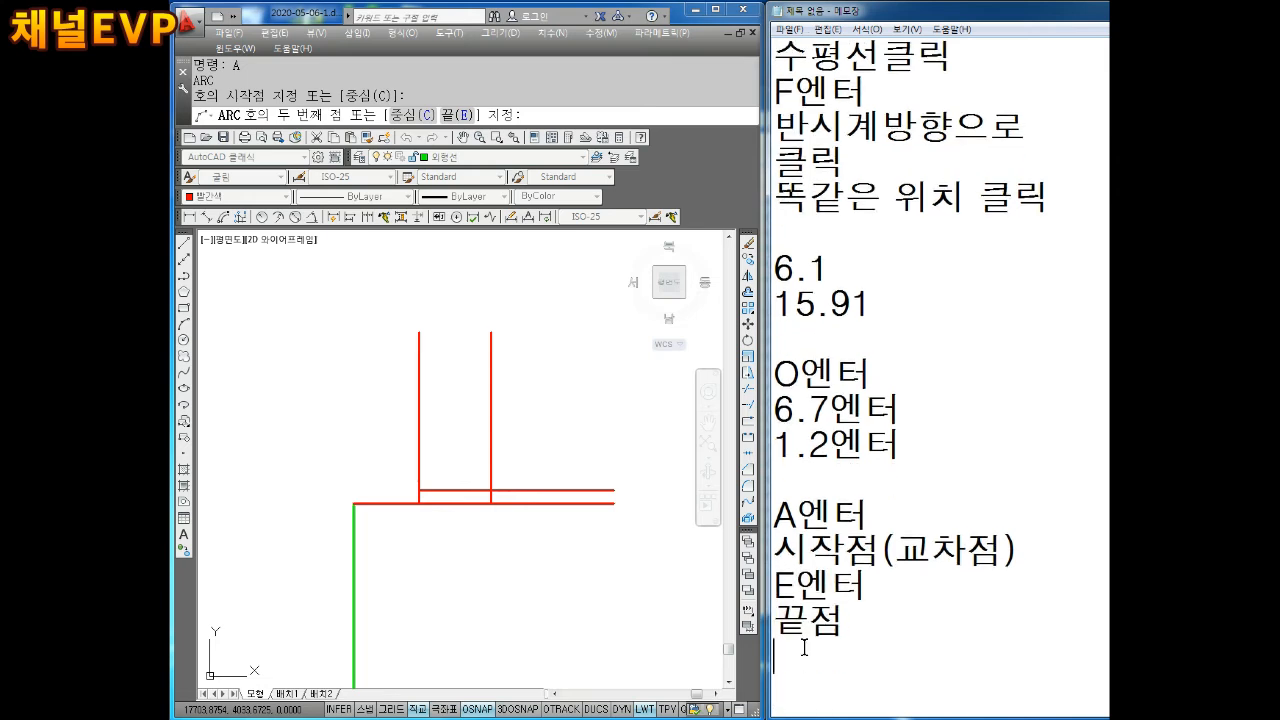
# In AutoCAD, try to complete the arc to the original vertical line's upper end with radius 19.5, and erase the resulting arc
pyautogui.click(419, 333)
pyautogui.write('R')
pyautogui.press('Return')
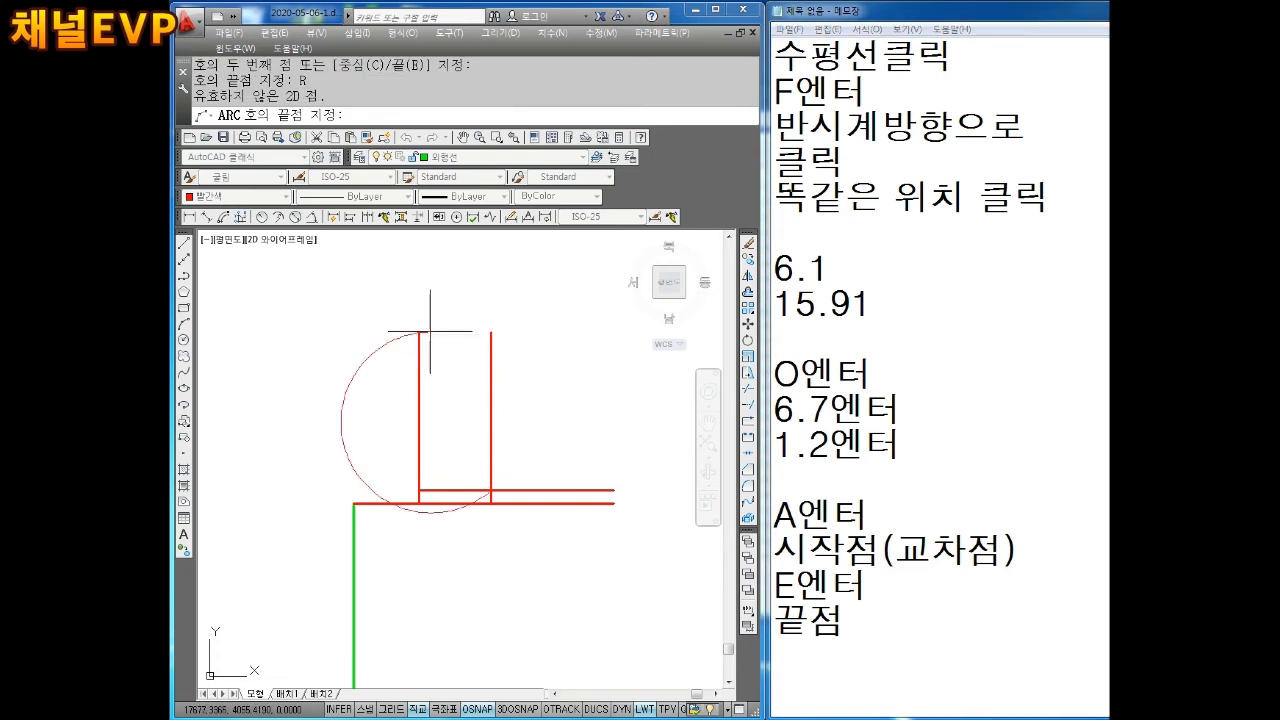
pyautogui.write('19.5')
pyautogui.press('Return')
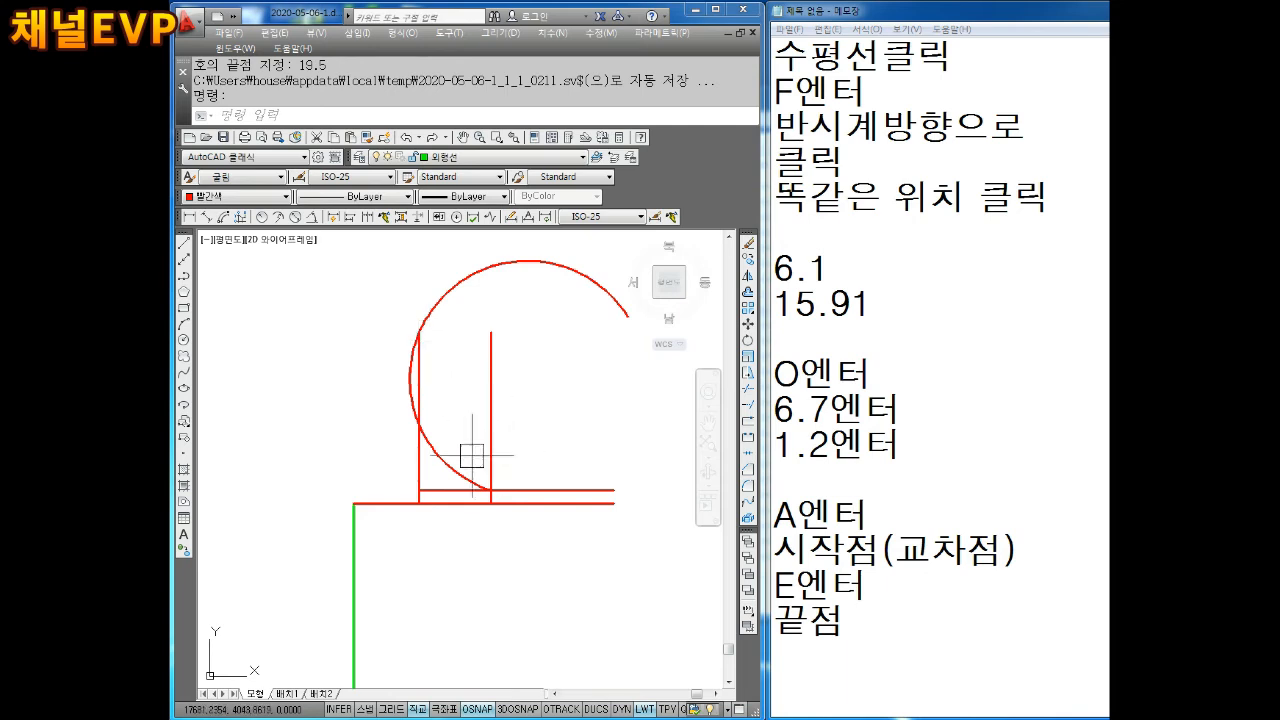
pyautogui.press('Escape')
pyautogui.press('Escape')
pyautogui.click(443, 461)
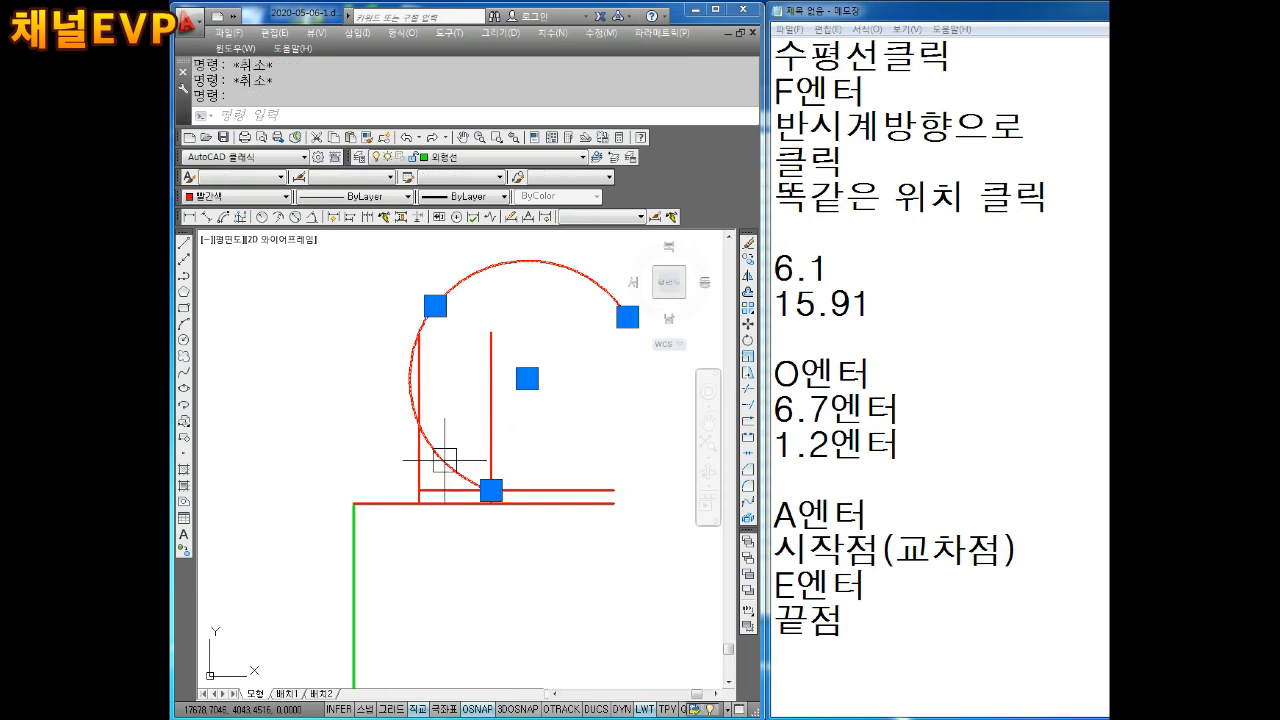
pyautogui.press('Delete')
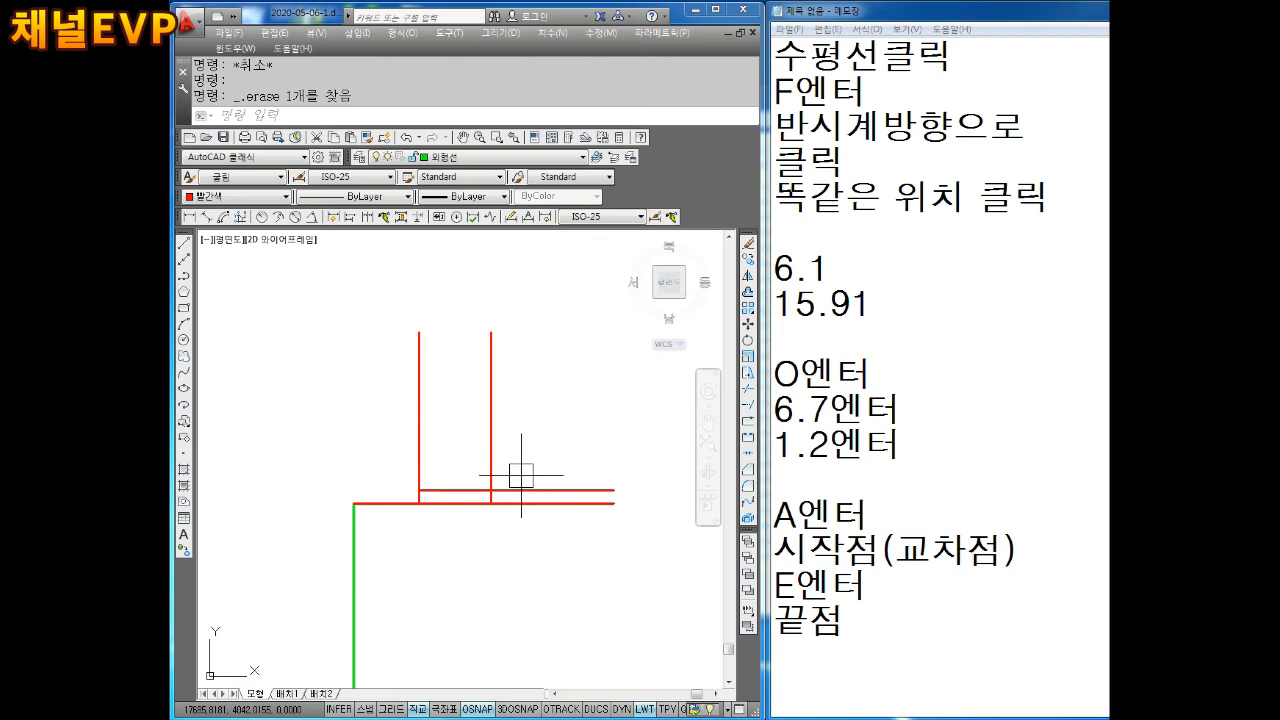
# Draw a radius 19.5 arc from the intersection of the offset vertical and upper horizontal lines to the left vertical line's upper end
pyautogui.press('Escape')
pyautogui.write('A')
pyautogui.press('Return')
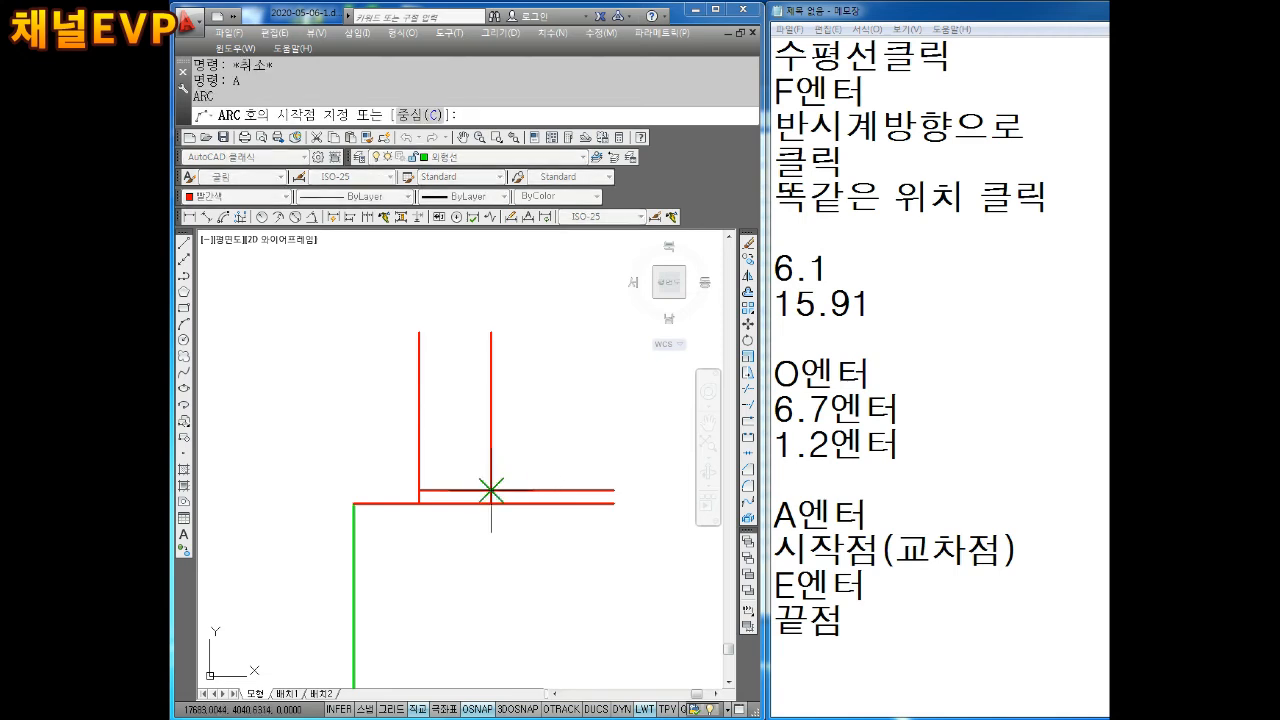
pyautogui.click(490, 489)
pyautogui.write('E')
pyautogui.press('Return')
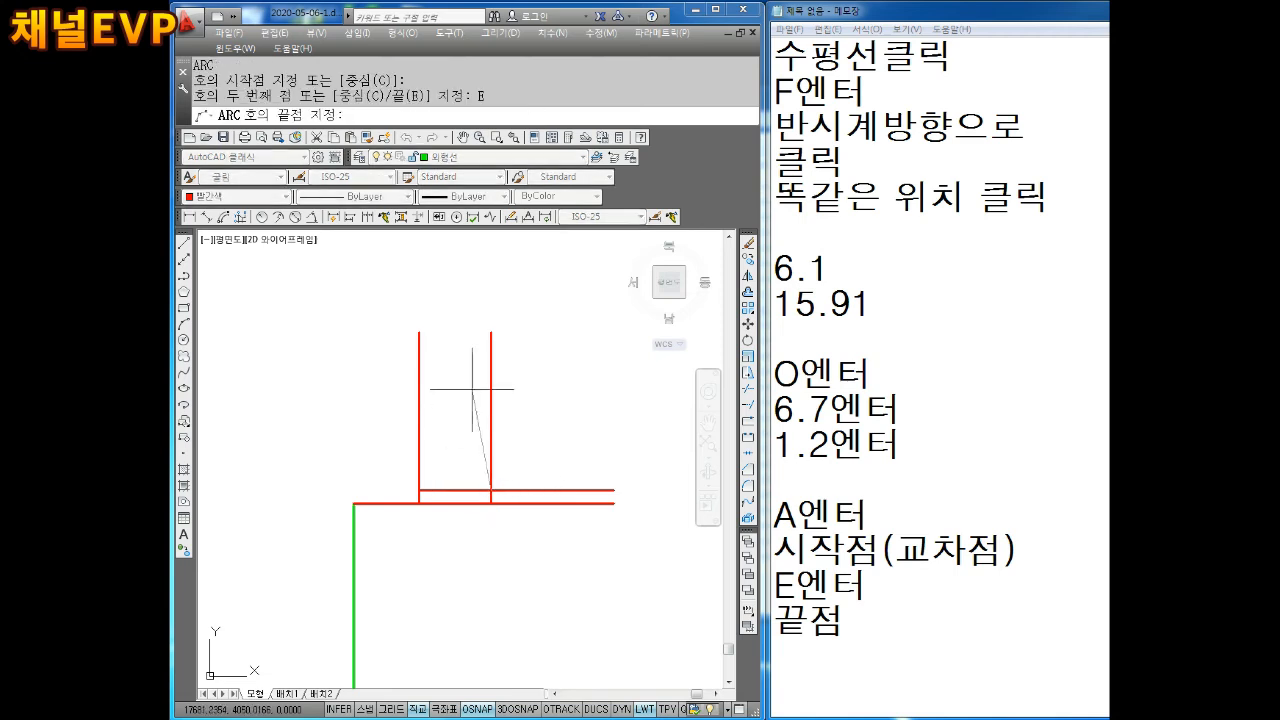
pyautogui.click(419, 332)
pyautogui.write('R')
pyautogui.press('Return')
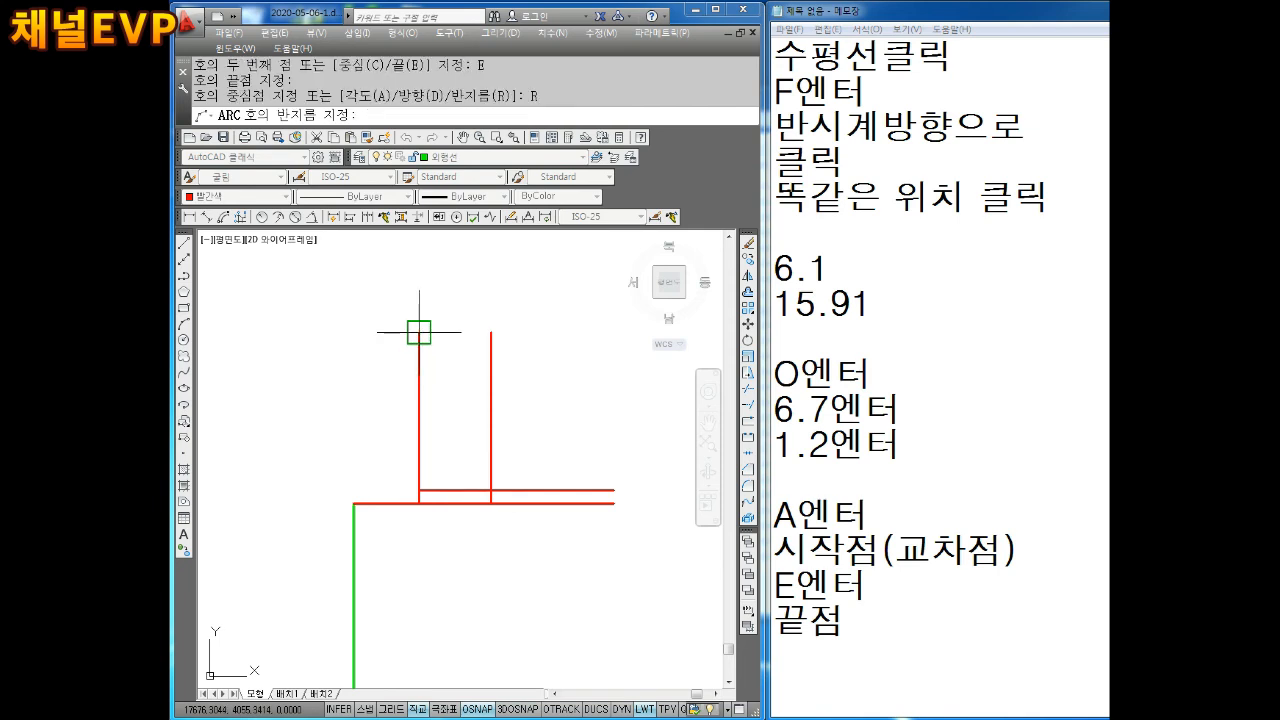
pyautogui.write('19.5')
pyautogui.press('Return')
pyautogui.press('Escape')
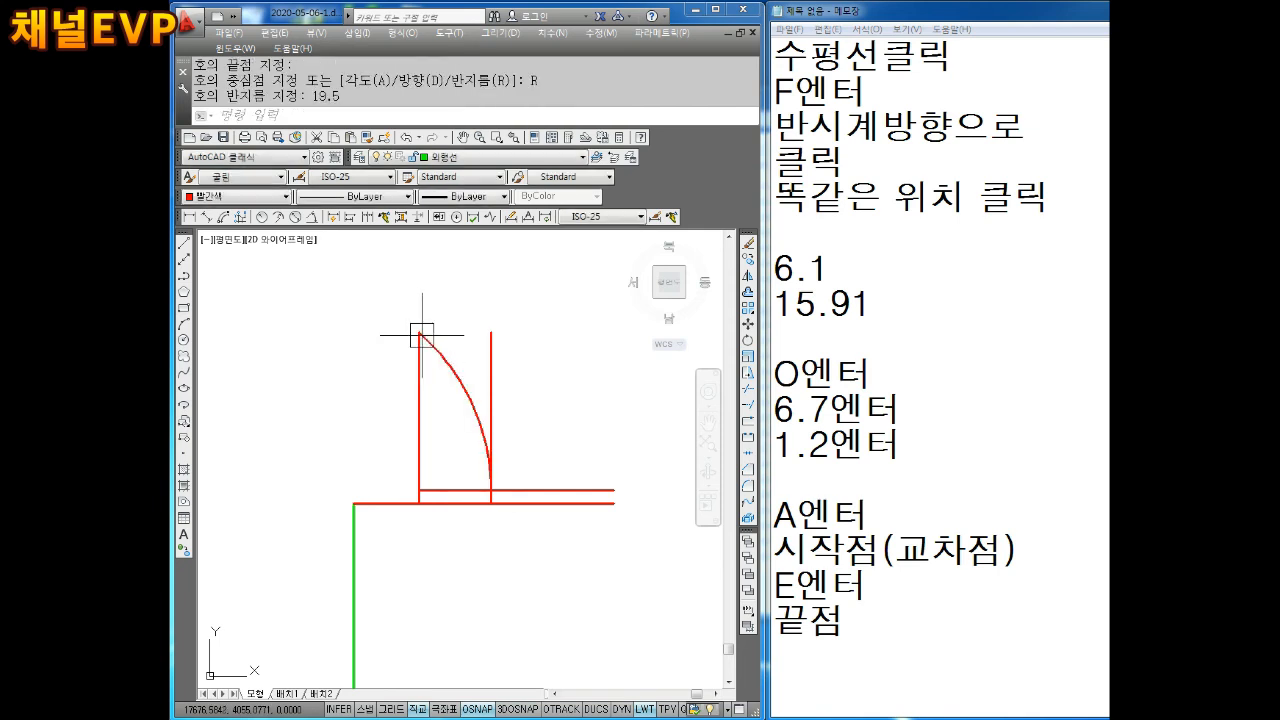
pyautogui.press('Escape')
pyautogui.press('Escape')
# Set the colour of the arc and all the red lines to ByLayer
pyautogui.scroll(2, 494, 451)
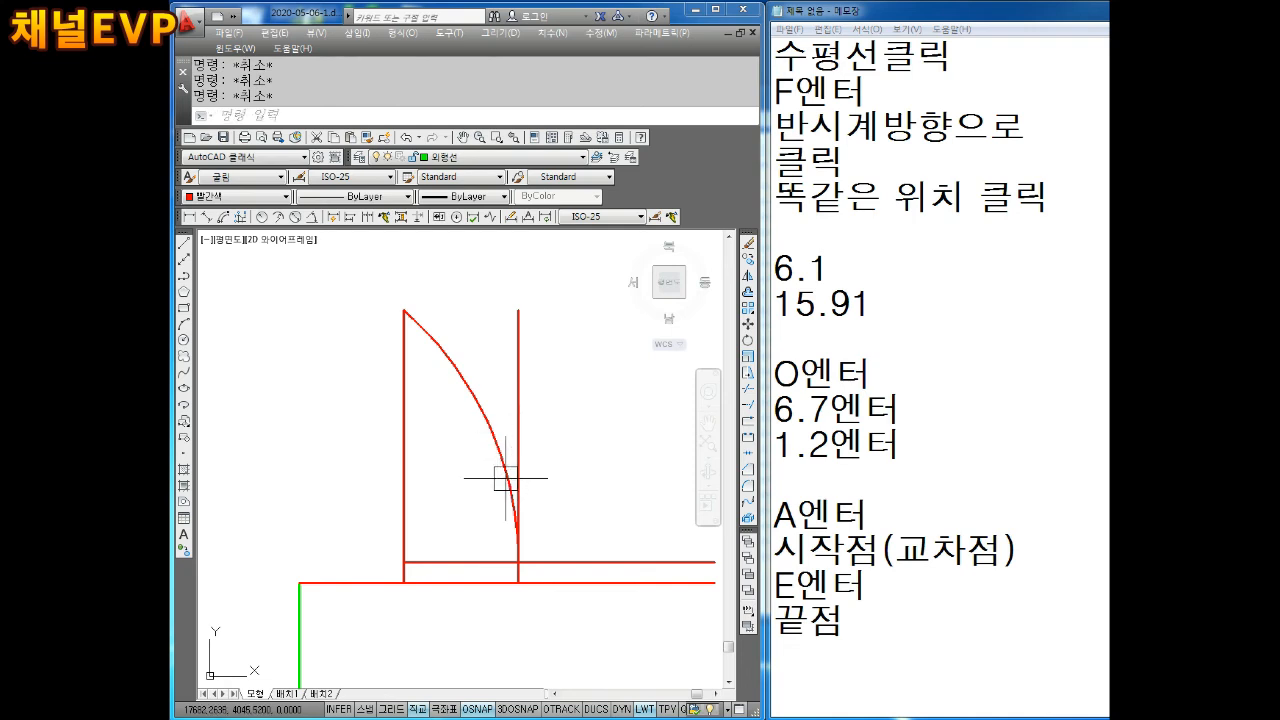
pyautogui.scroll(-2, 510, 475)
pyautogui.click(552, 454)
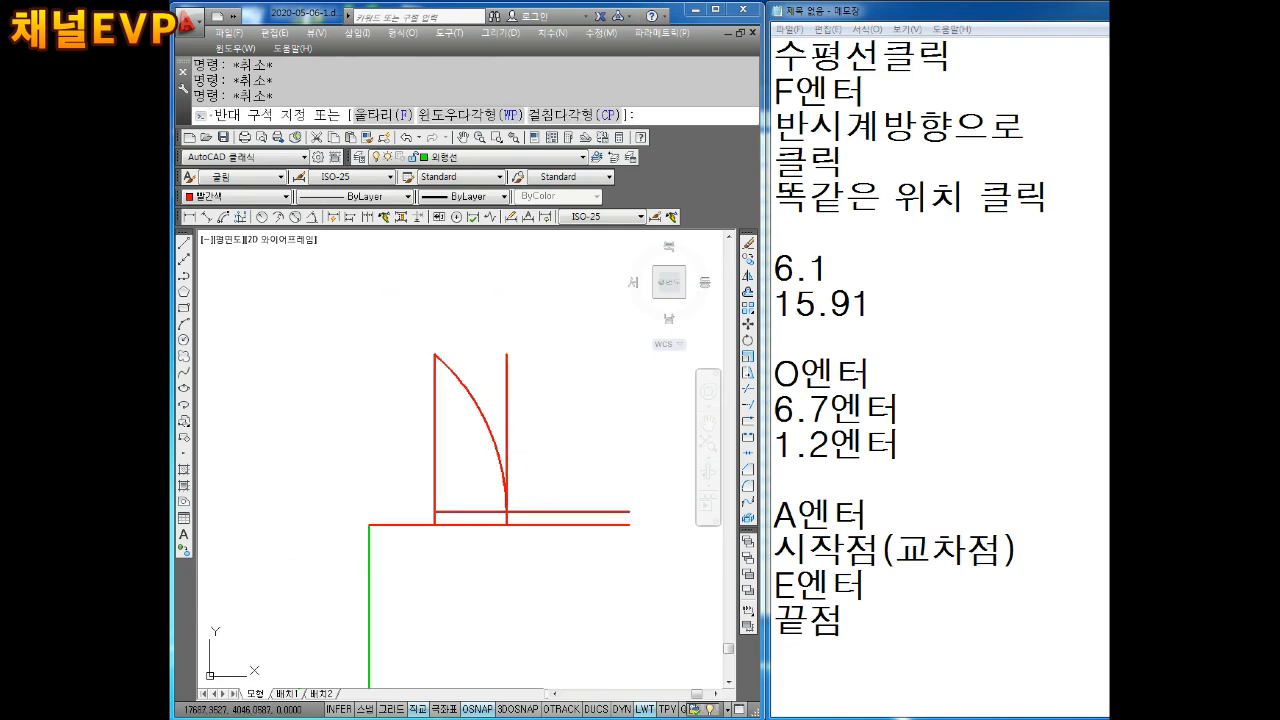
pyautogui.click(422, 569)
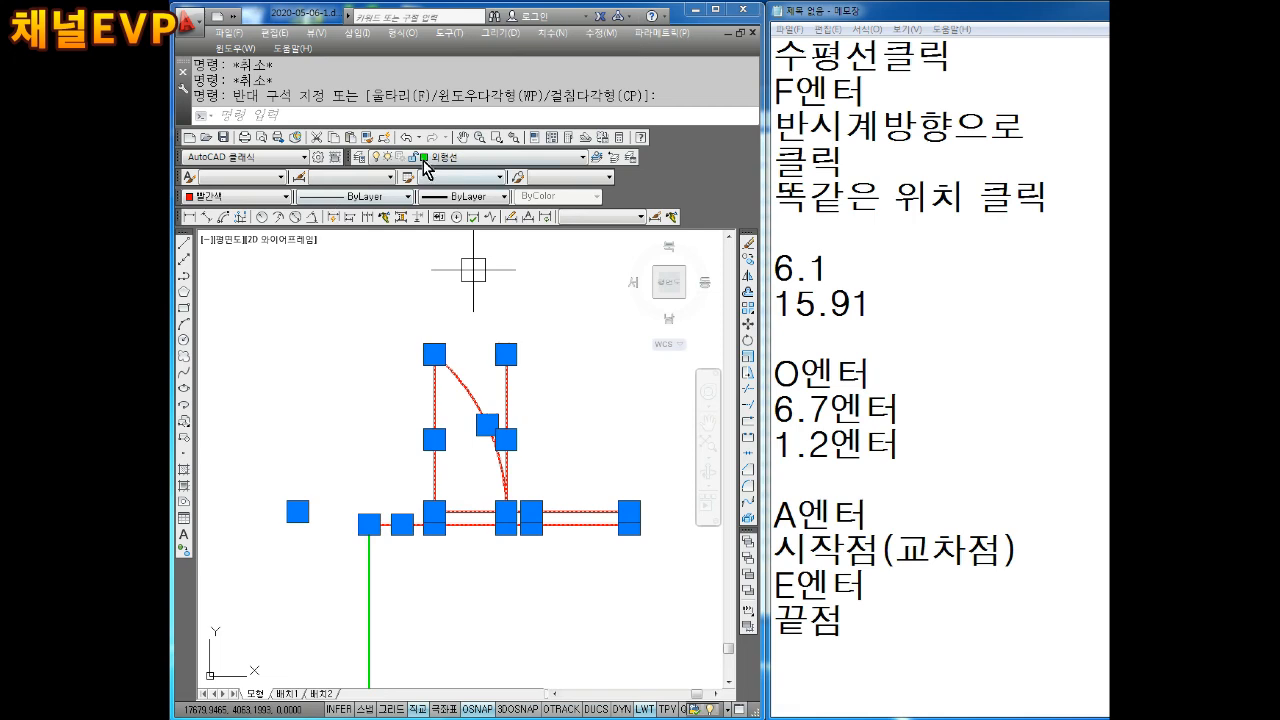
pyautogui.click(240, 196)
pyautogui.click(200, 209)
pyautogui.press('Escape')
pyautogui.press('Escape')
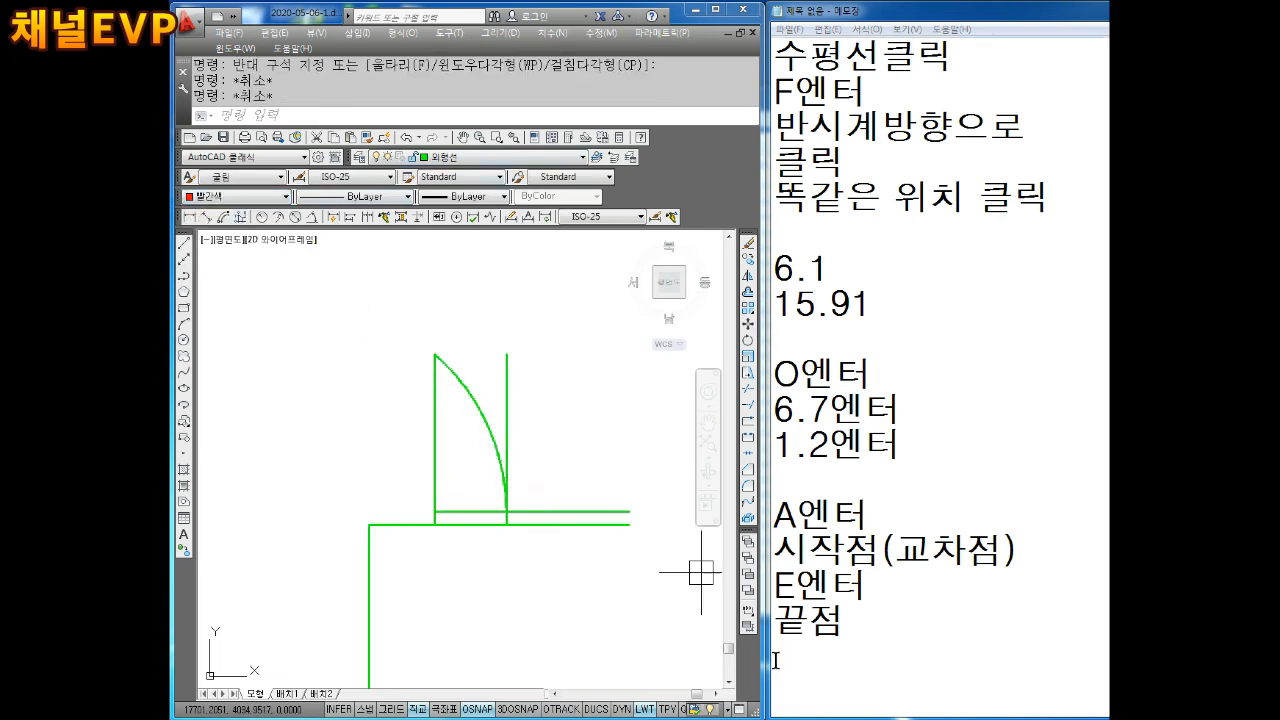
# In Notepad, add the notes "R엔터" and "19.5" below "끝점"
pyautogui.click(866, 649)
pyautogui.write('R엔터')
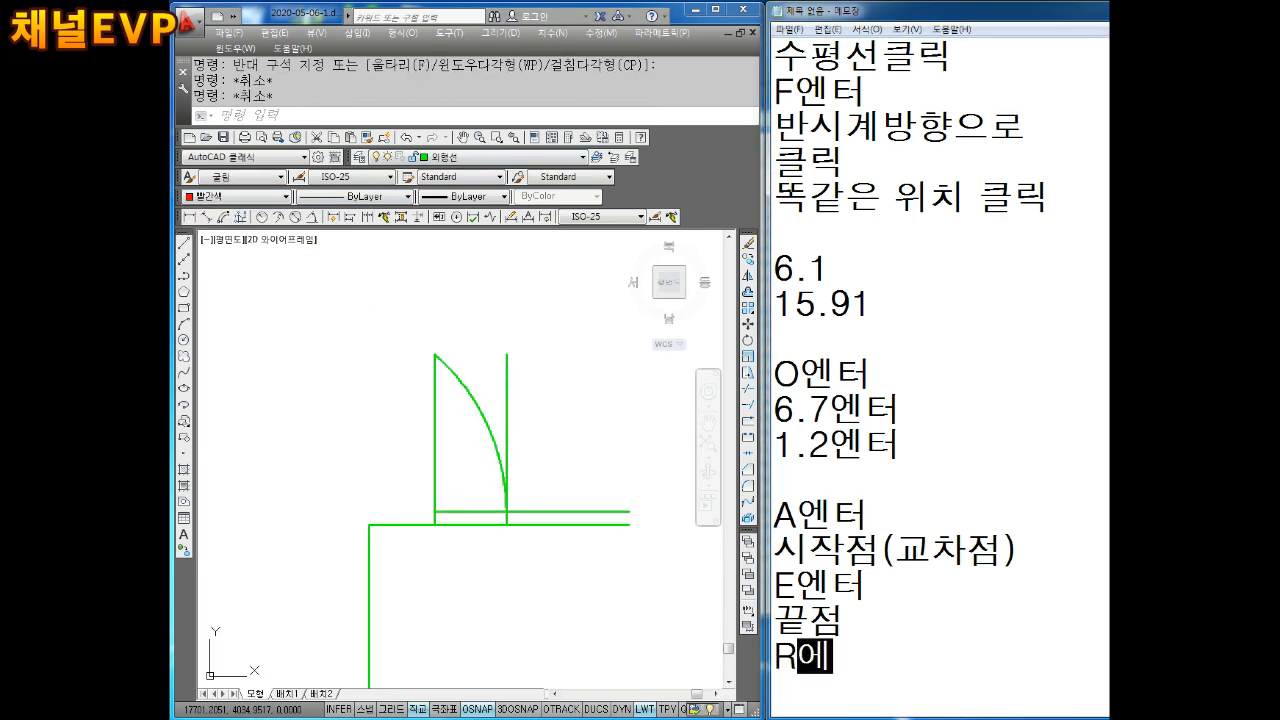
pyautogui.press('Return')
pyautogui.write('19.5')
pyautogui.press('Return')
pyautogui.press('Return')
pyautogui.press('Return')
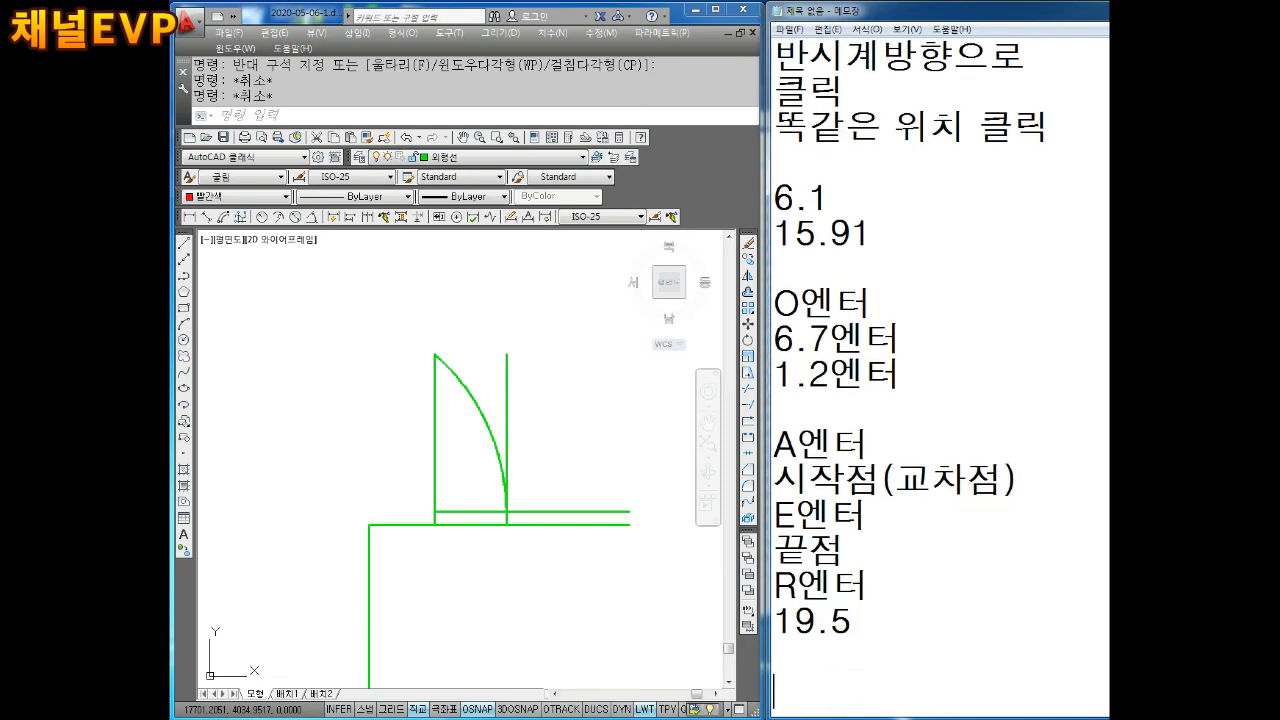
# In AutoCAD, erase the upper of the two parallel horizontal lines crossing the arc's lower end
pyautogui.click(587, 540)
pyautogui.press('Escape')
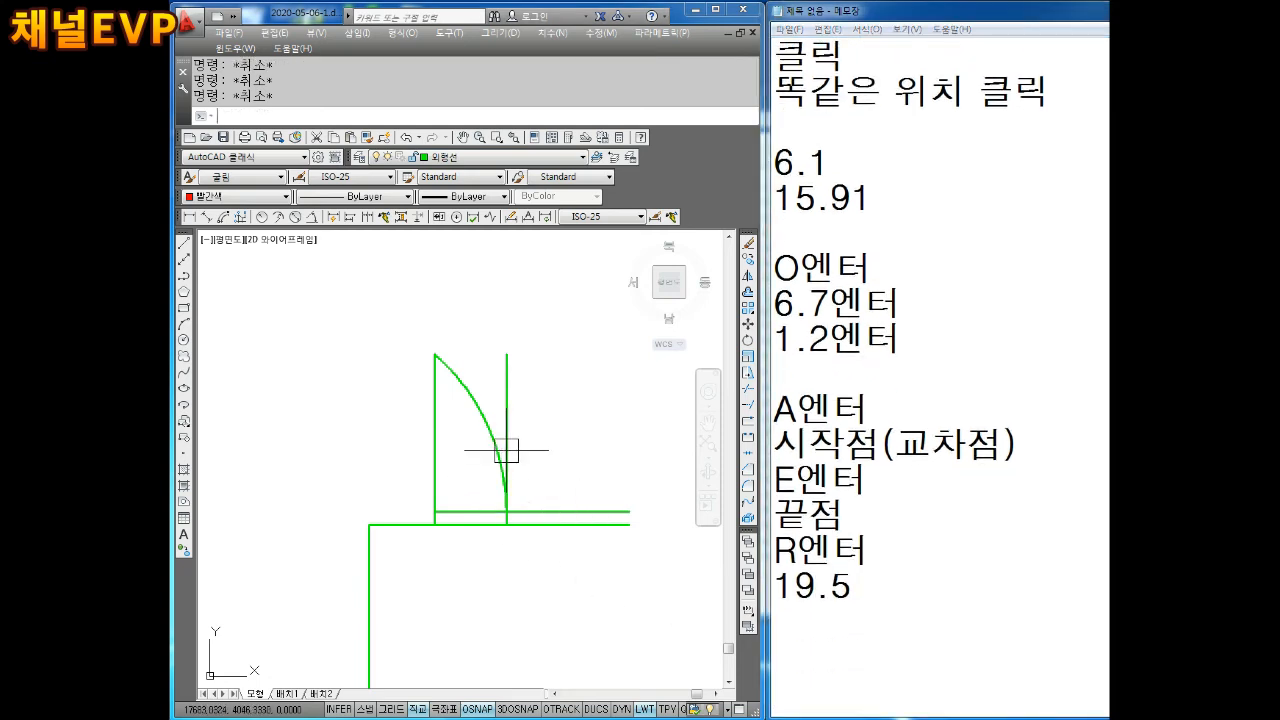
pyautogui.click(504, 409)
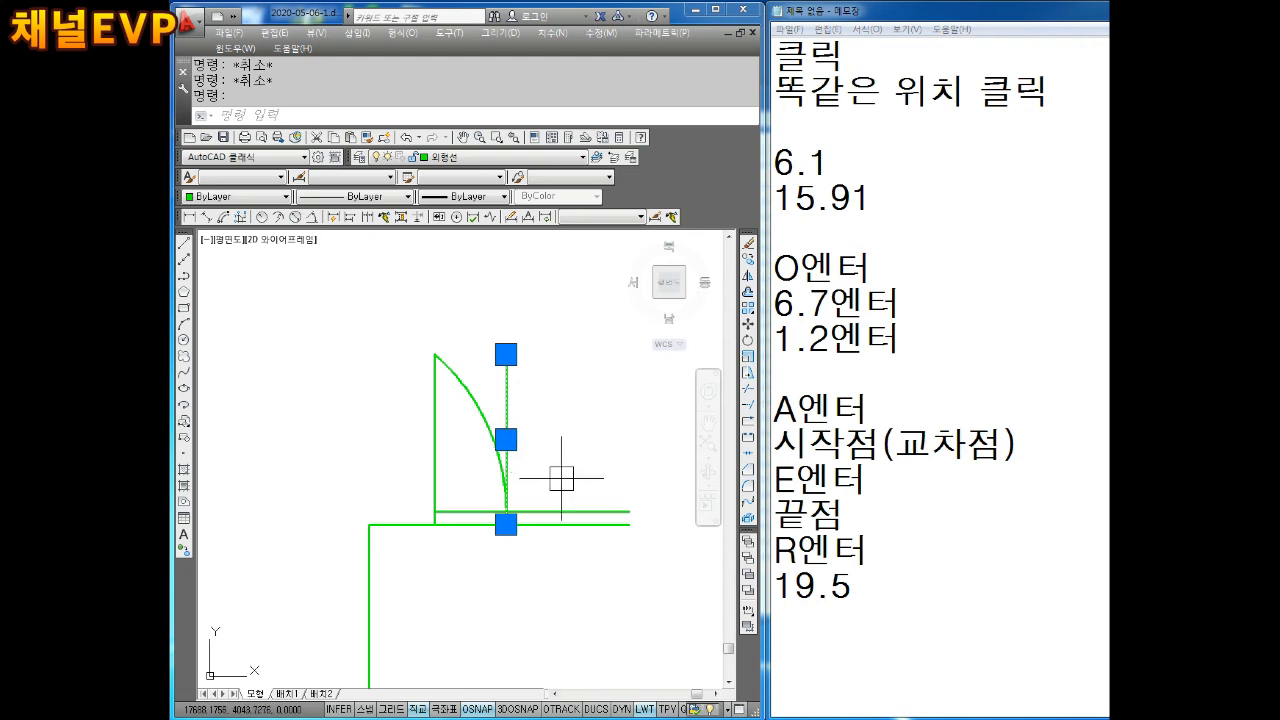
pyautogui.press('Escape')
pyautogui.click(591, 512)
pyautogui.press('Delete')
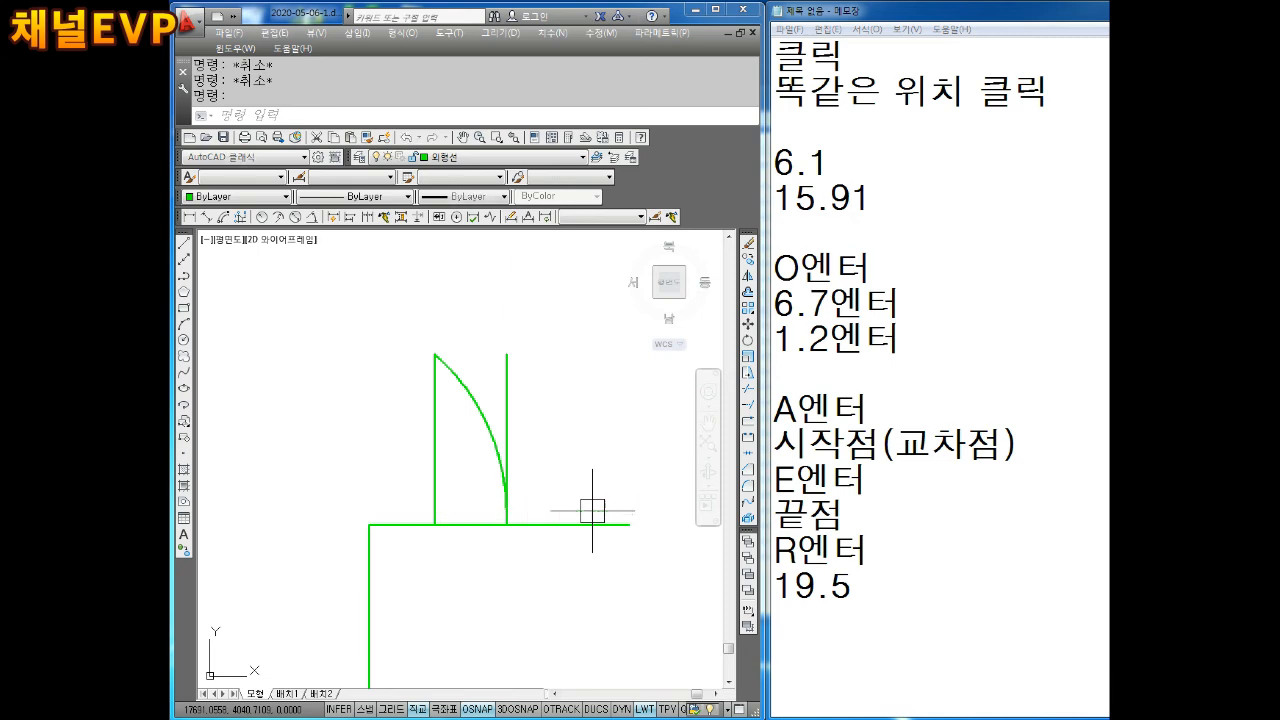
# Move the vertical line at the right of the arc to the 가상선 layer
pyautogui.moveTo(520, 430); pyautogui.dragTo(527, 416, button='middle')
pyautogui.click(518, 410)
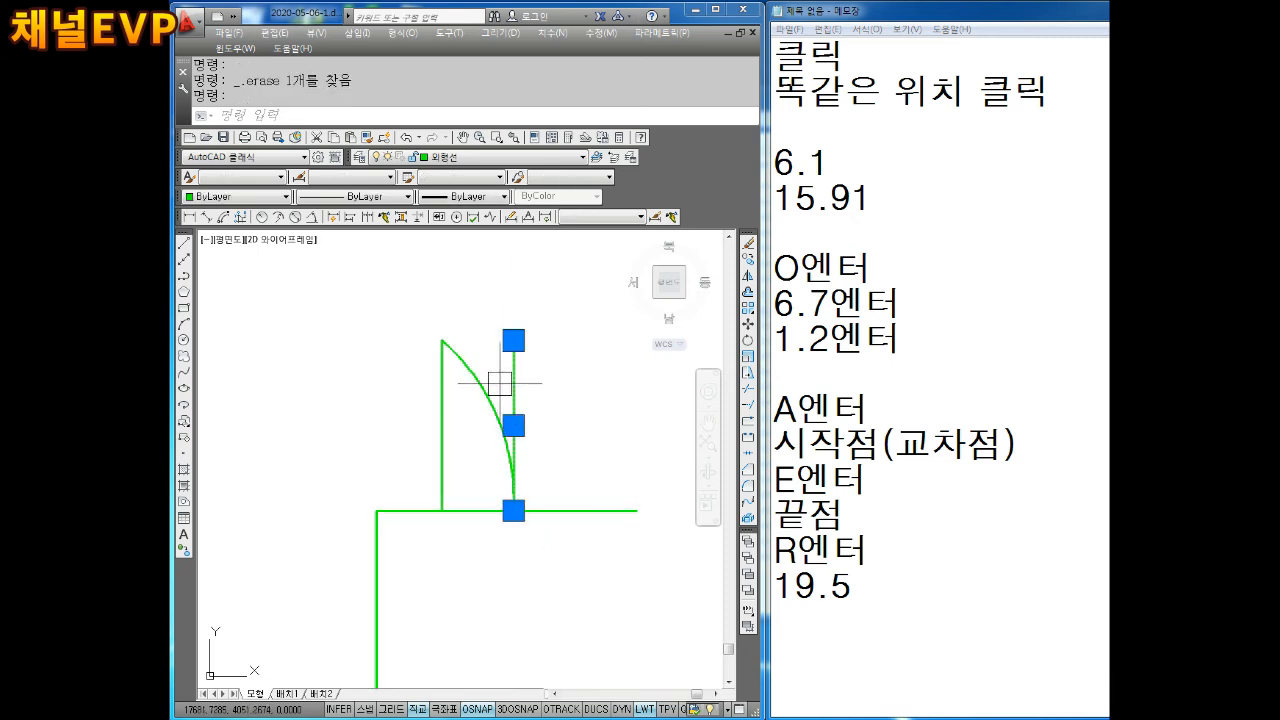
pyautogui.click(470, 157)
pyautogui.click(470, 214)
pyautogui.press('Escape')
pyautogui.press('Escape')
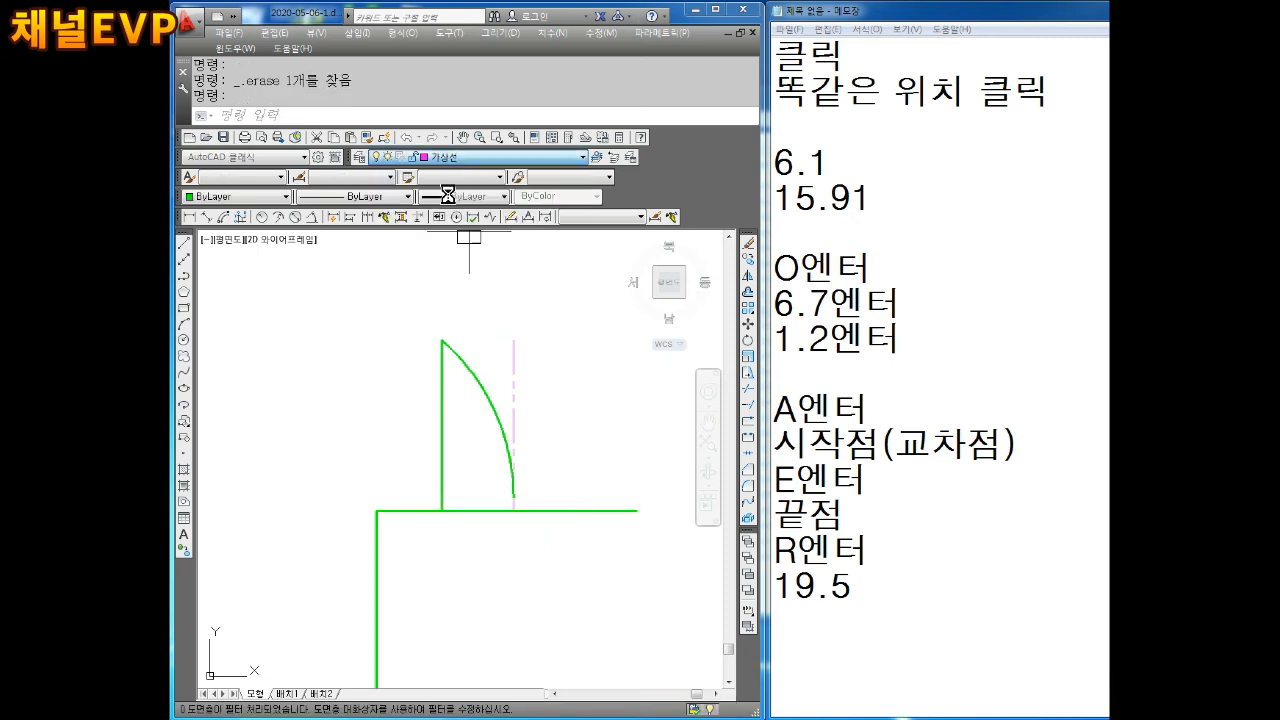
# Set the colour of the vertical line at the left of the arc to blue (파란색)
pyautogui.scroll(2, 523, 486)
pyautogui.scroll(-2, 540, 502)
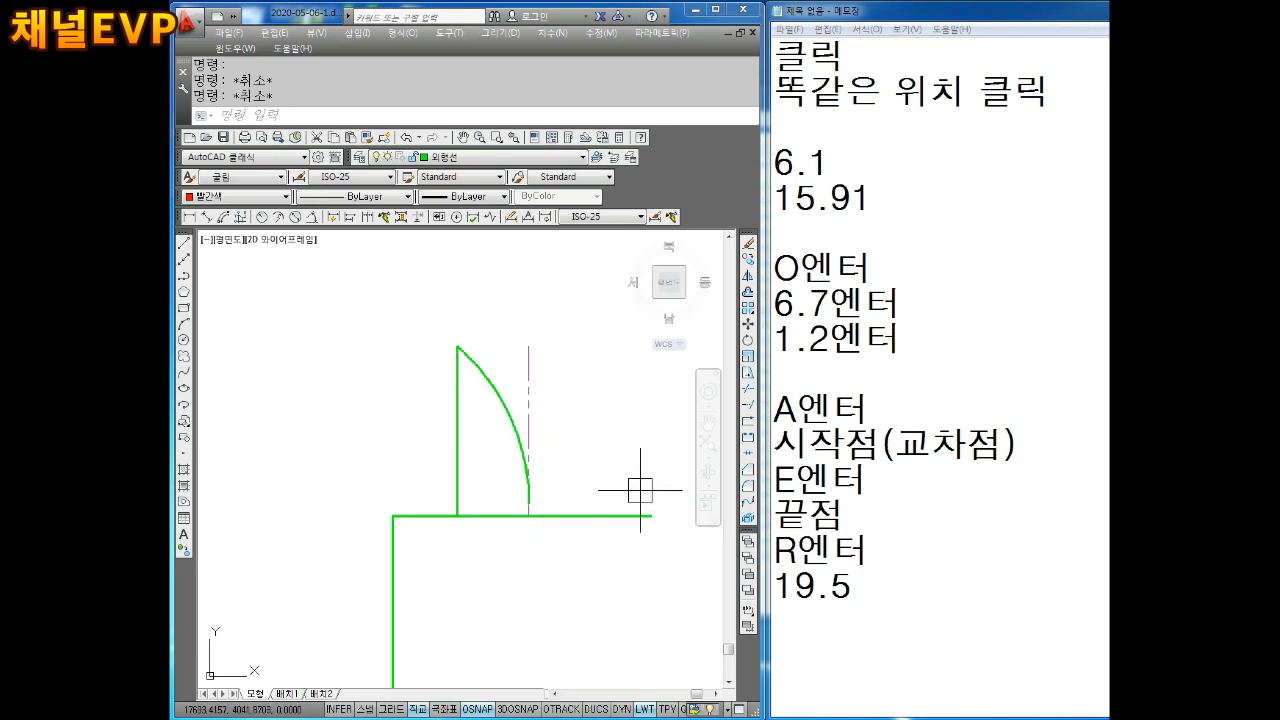
pyautogui.scroll(2, 480, 470)
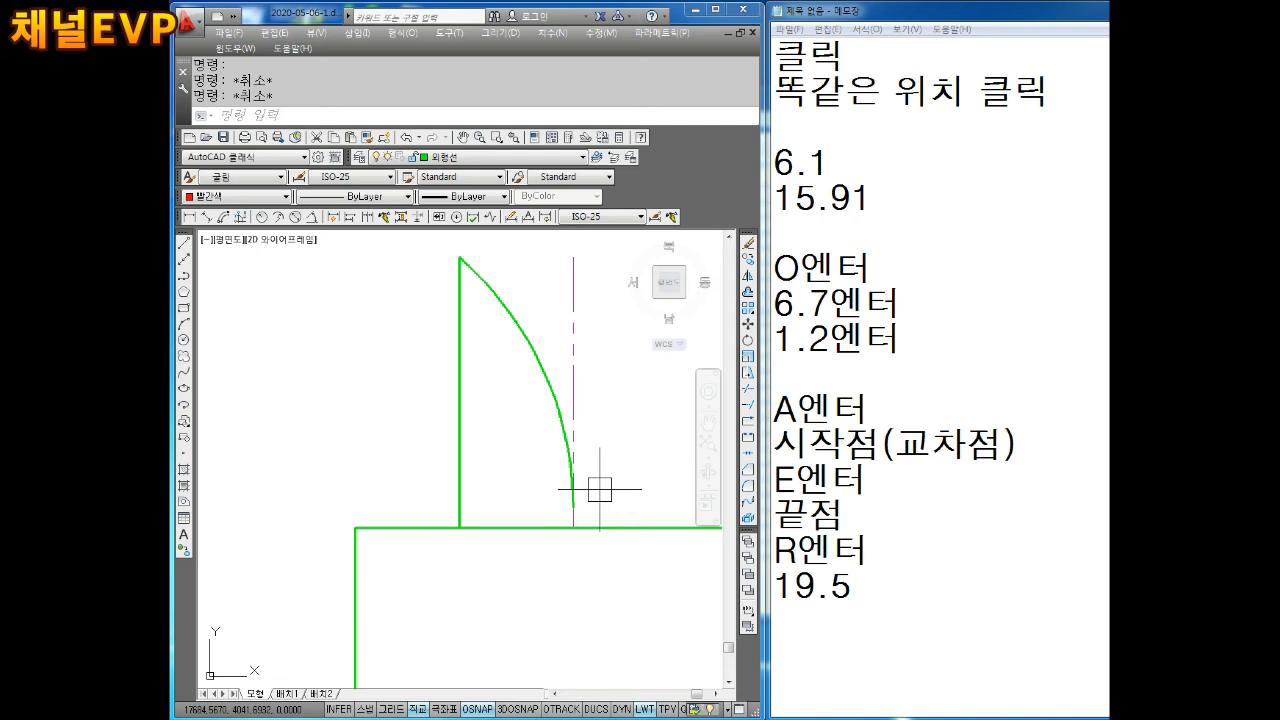
pyautogui.click(491, 437)
pyautogui.click(378, 375)
pyautogui.click(214, 196)
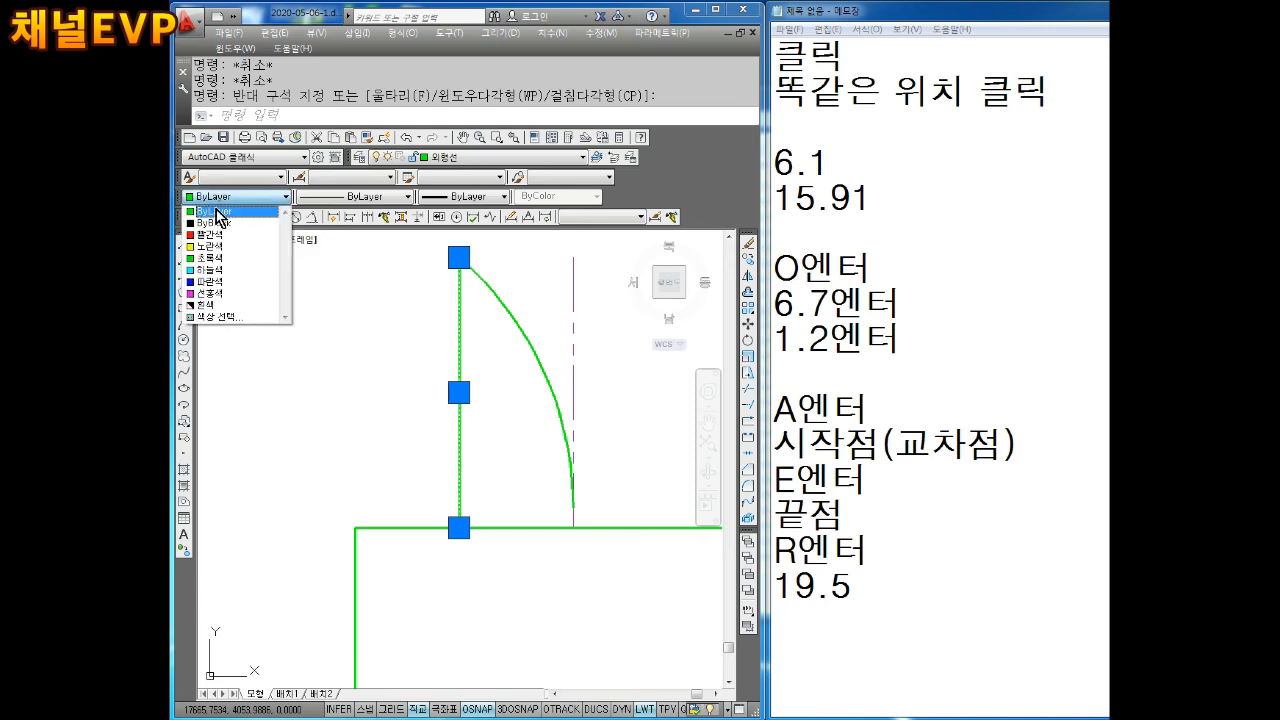
pyautogui.click(210, 281)
pyautogui.press('Escape')
pyautogui.press('Escape')
# In Notepad, add the notes "O엔터" and "0.9엔터" below "19.5", after a blank line
pyautogui.click(797, 633)
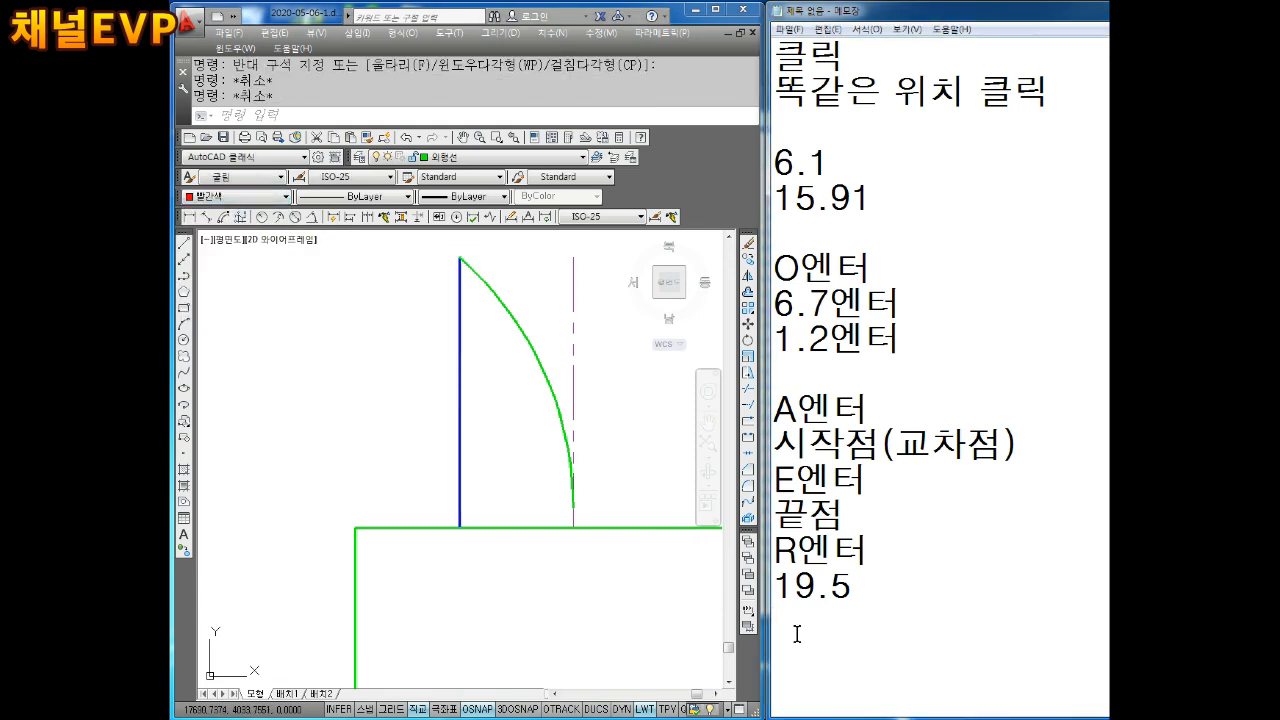
pyautogui.write('O엔터')
pyautogui.press('Return')
pyautogui.write('0.9엔터')
pyautogui.press('Return')
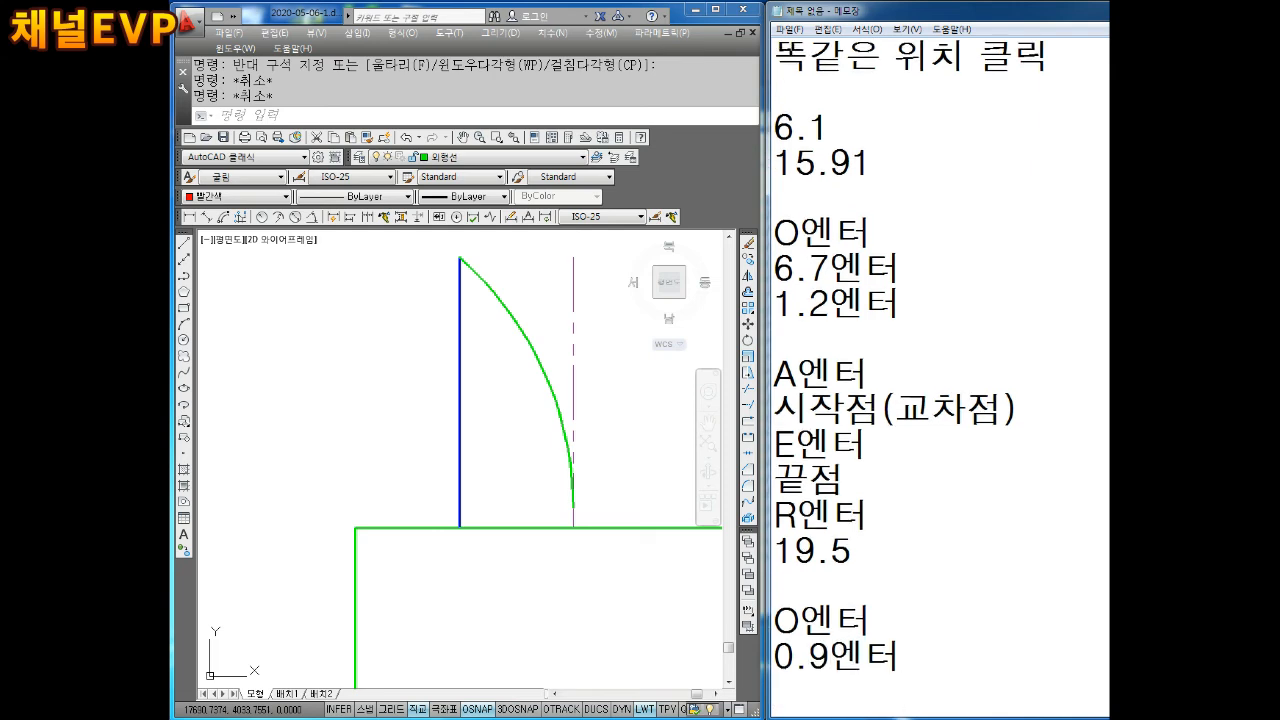
# In AutoCAD, offset the blue vertical line 0.9 to its right, towards the arc
pyautogui.click(390, 420)
pyautogui.press('Escape')
pyautogui.press('Return')
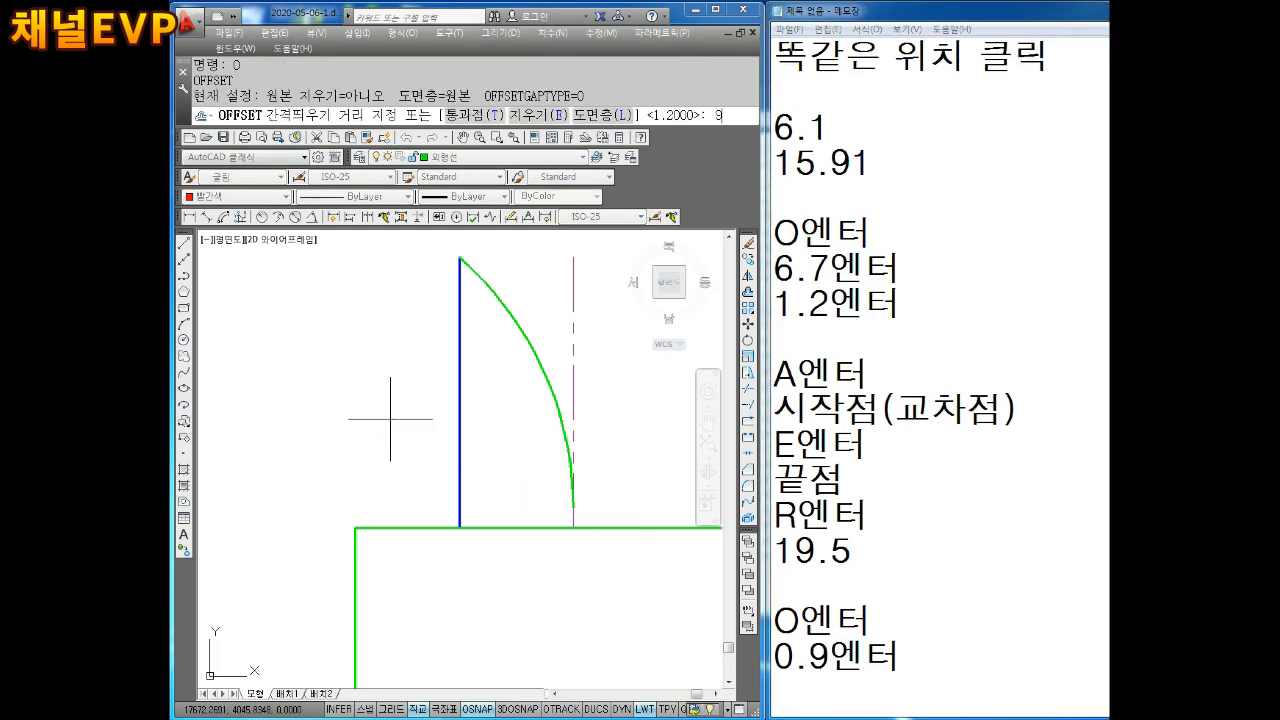
pyautogui.write('0.9')
pyautogui.press('Return')
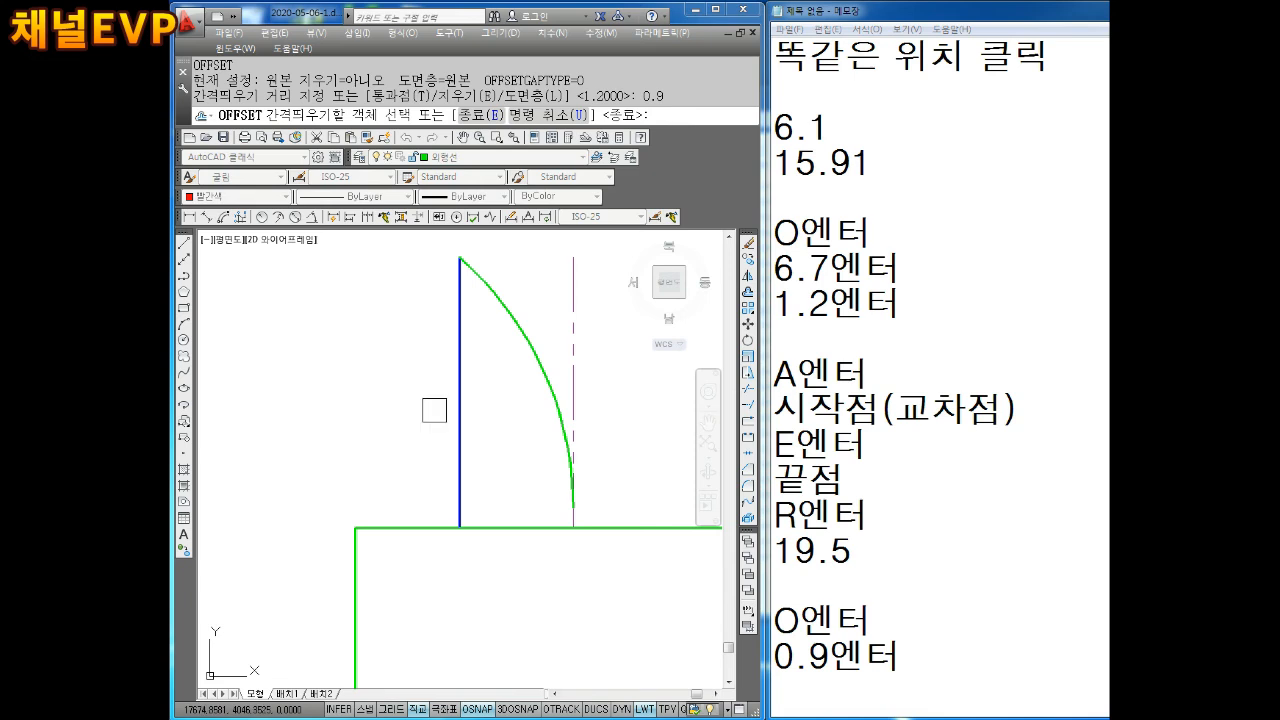
pyautogui.click(459, 402)
pyautogui.click(507, 425)
pyautogui.press('Escape')
pyautogui.press('Escape')
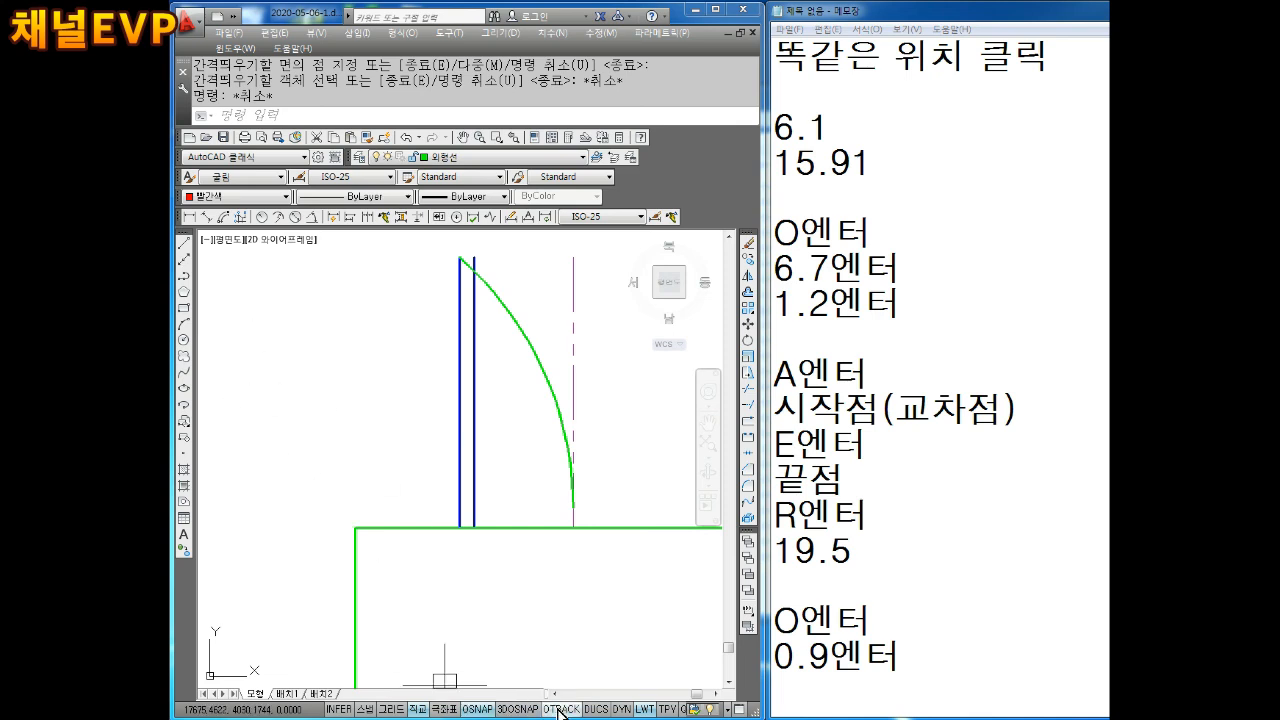
# Switch to the Calculator and compute 11.4-5.6
pyautogui.hotkey('alt', 'Tab')
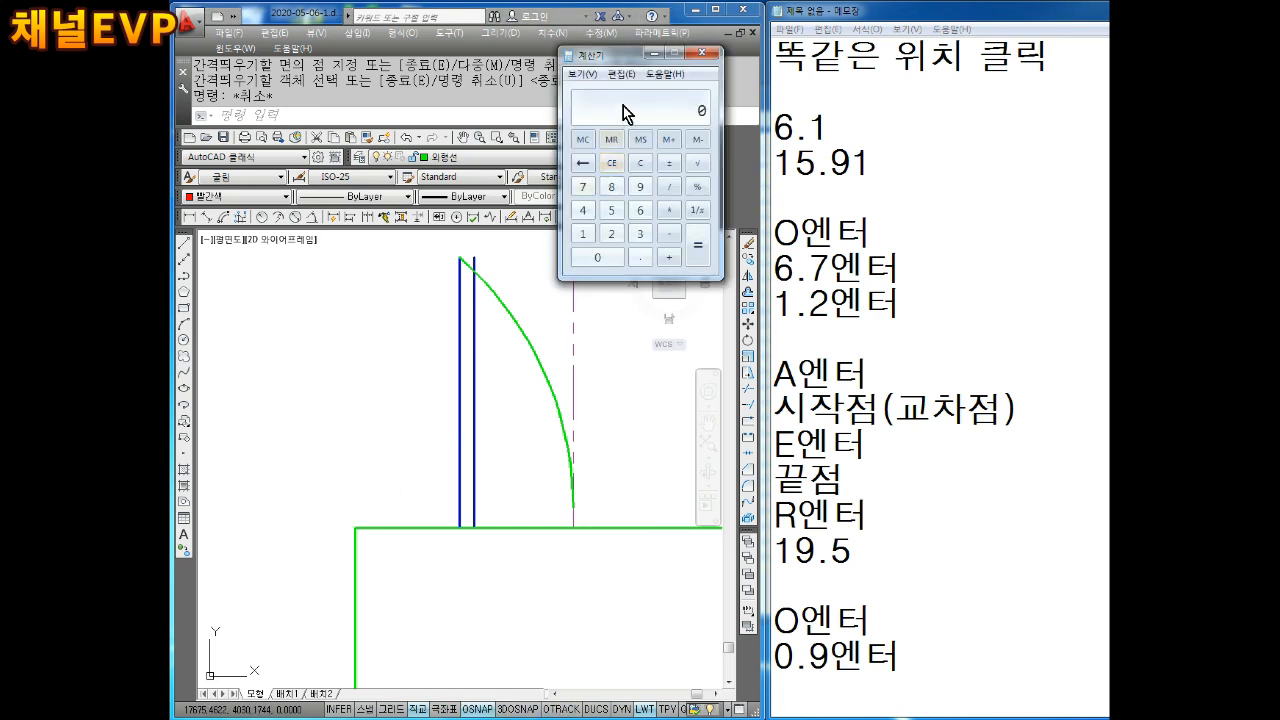
pyautogui.write('11.4-')
pyautogui.write('5.6')
pyautogui.press('Return')
# In AutoCAD, set the colour of the short horizontal line left of the blue lines to red (빨간색)
pyautogui.click(330, 475)
pyautogui.click(406, 512)
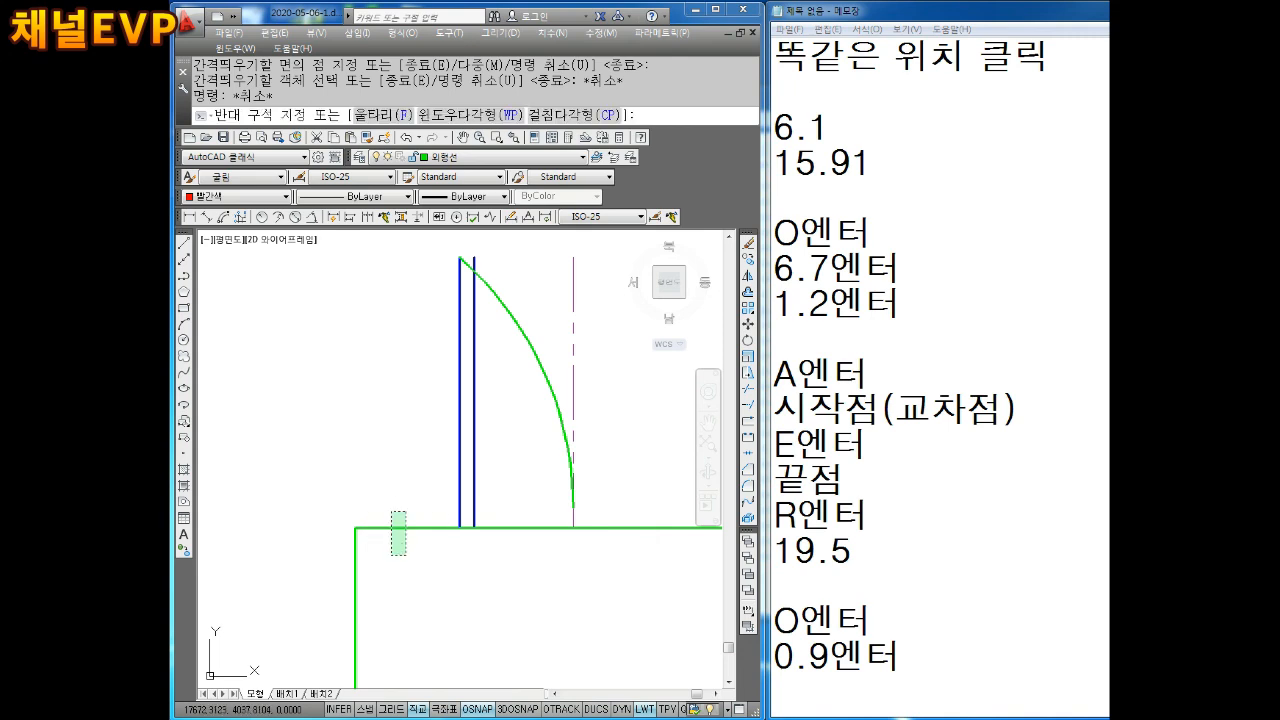
pyautogui.click(391, 553)
pyautogui.click(227, 200)
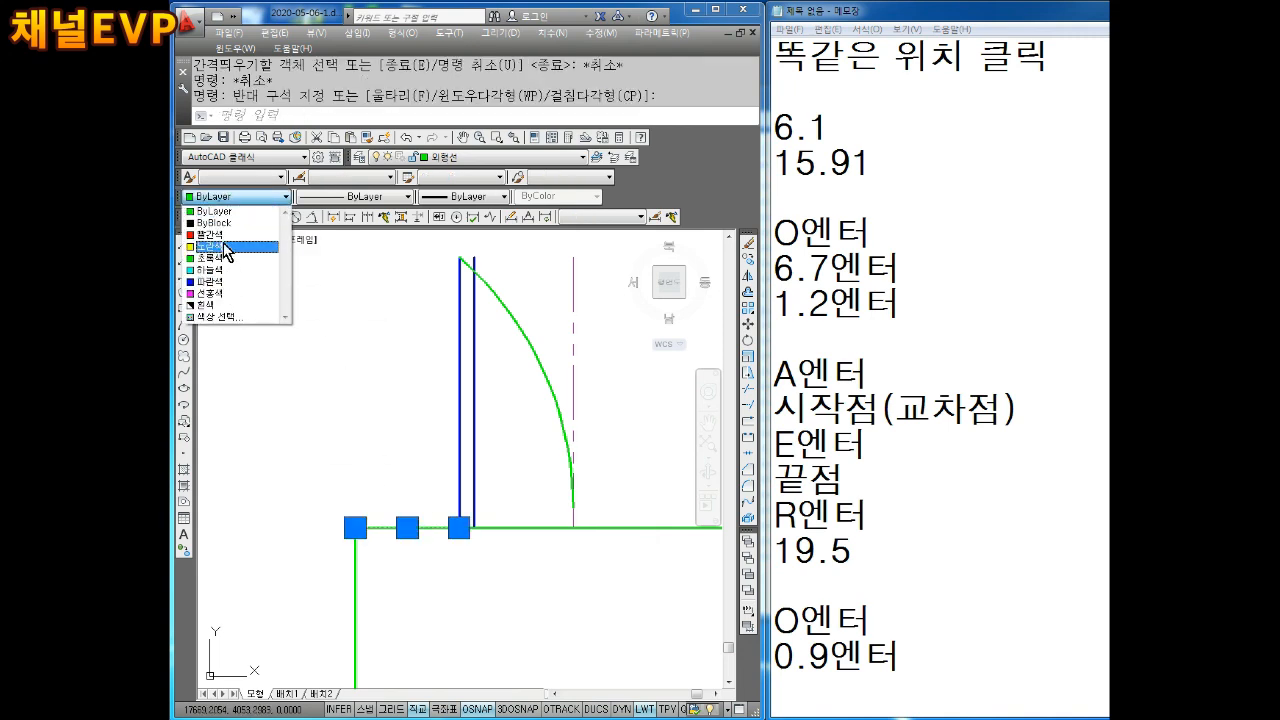
pyautogui.click(230, 233)
pyautogui.press('Escape')
pyautogui.press('Escape')
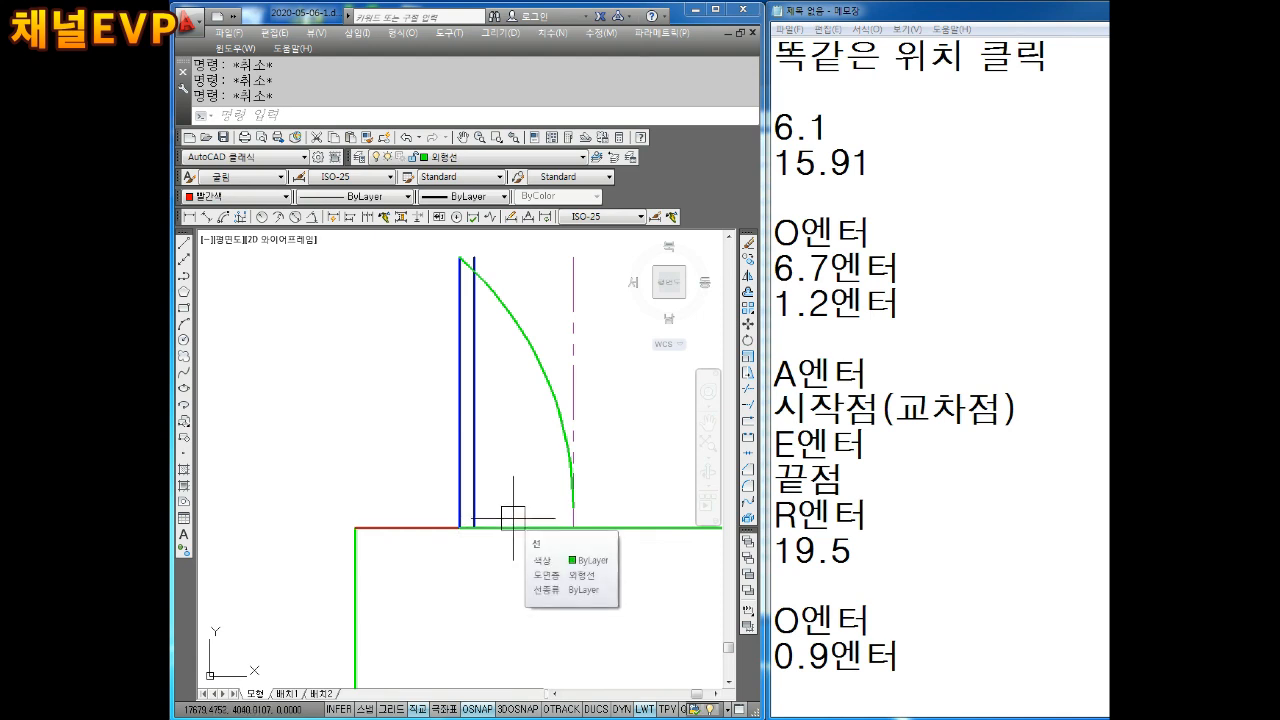
# In Notepad, add the line "5.8-0.9" below "0.9엔터", after a blank line
pyautogui.click(932, 677)
pyautogui.press('Return')
pyautogui.press('Return')
pyautogui.press('Return')
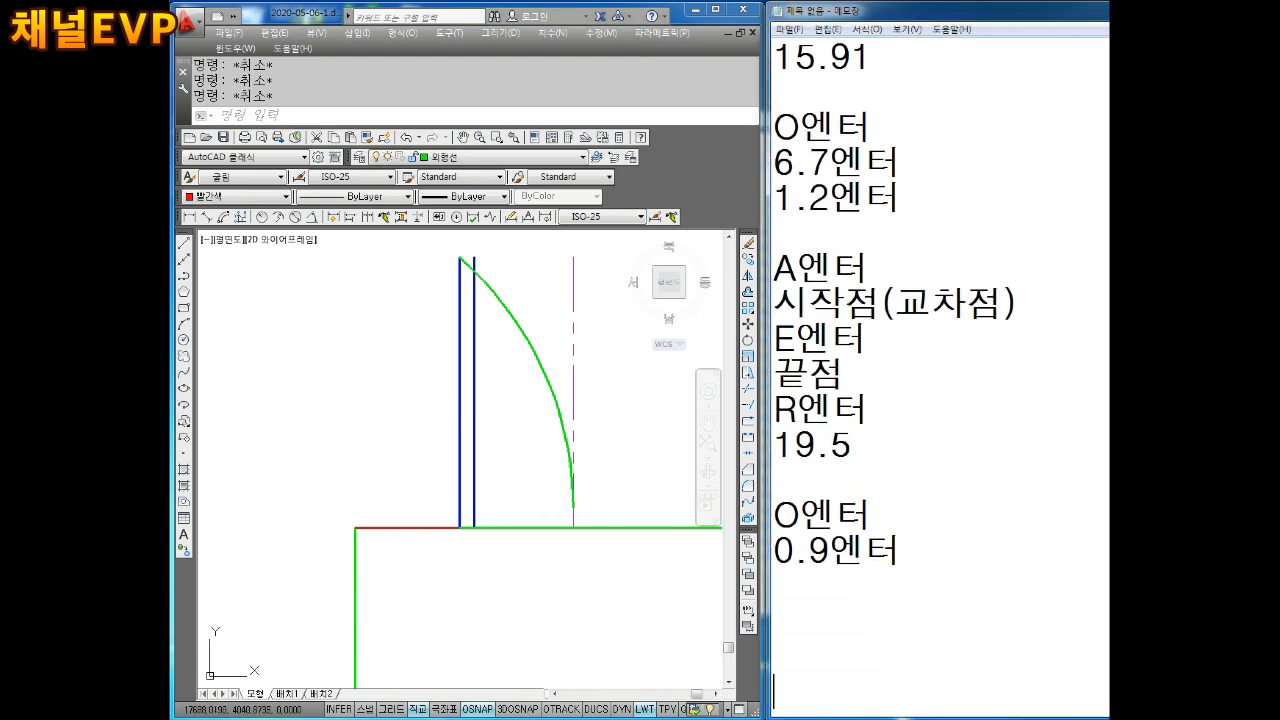
pyautogui.write('8')
pyautogui.press('BackSpace')
pyautogui.write('5.8-')
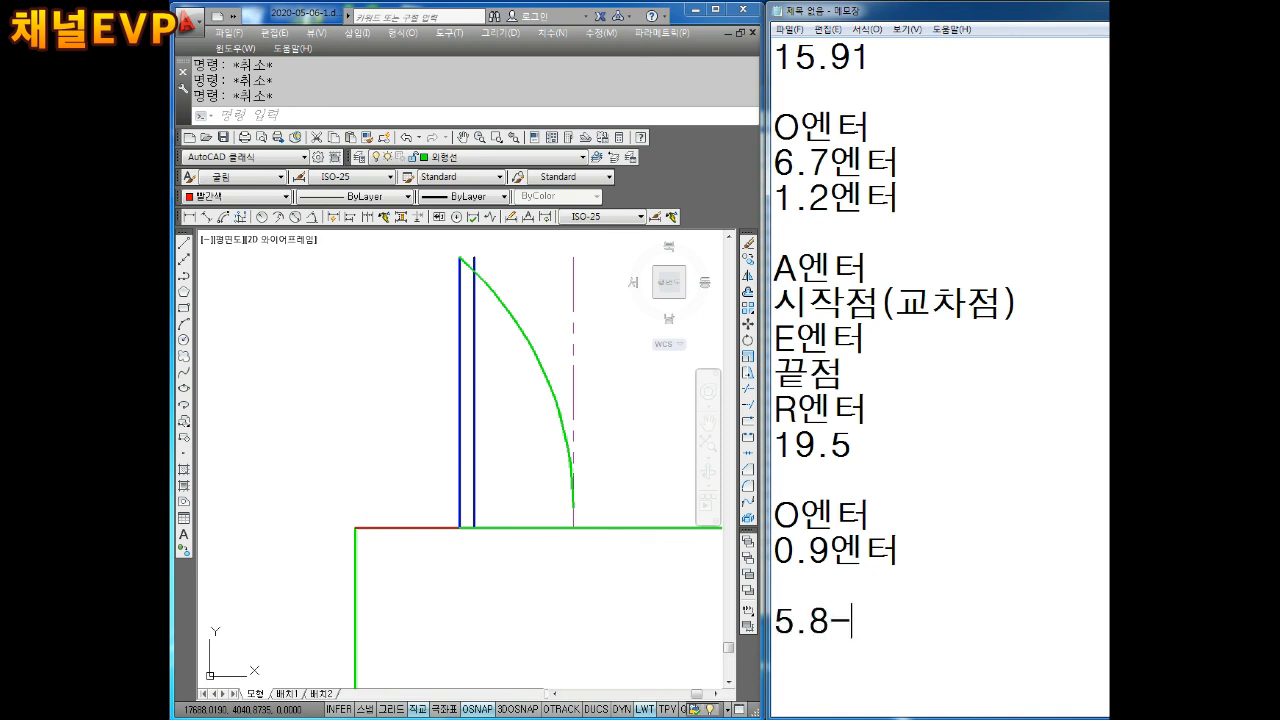
pyautogui.write('0.9')
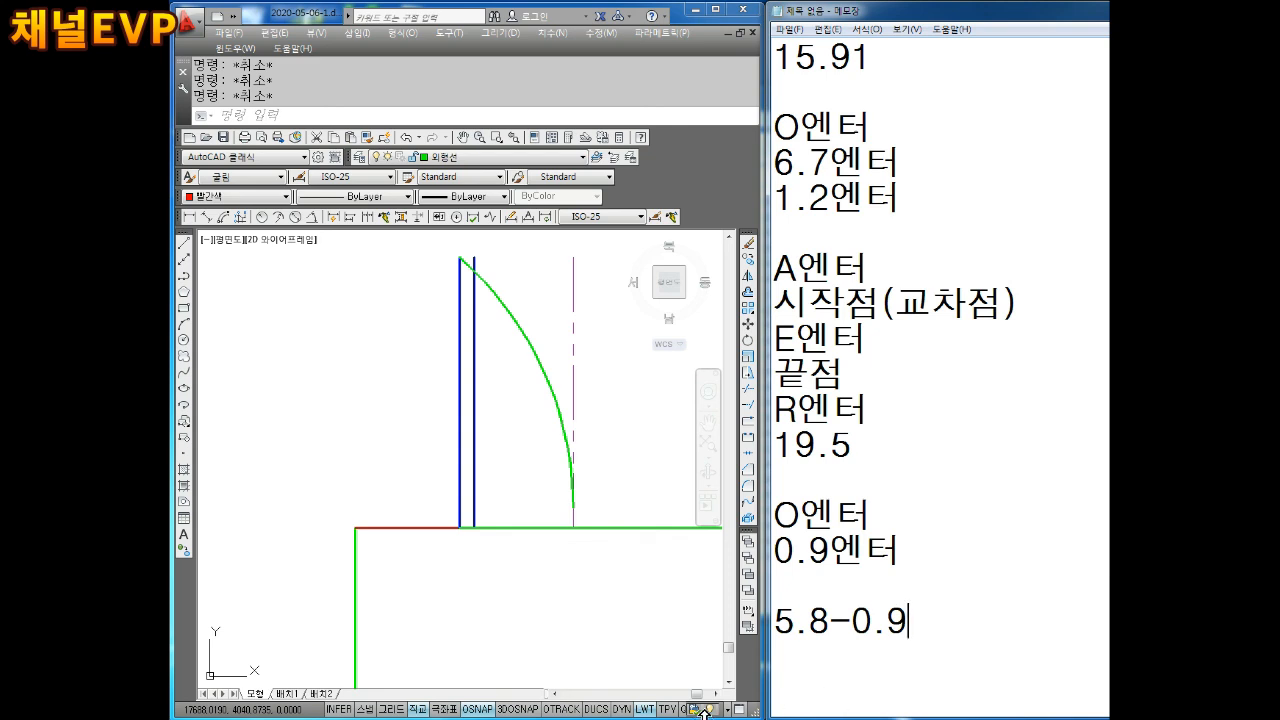
# Compute 5.8-0.9 in the Calculator and complete the last Notepad line with "=4.9"
pyautogui.hotkey('alt', 'Tab')
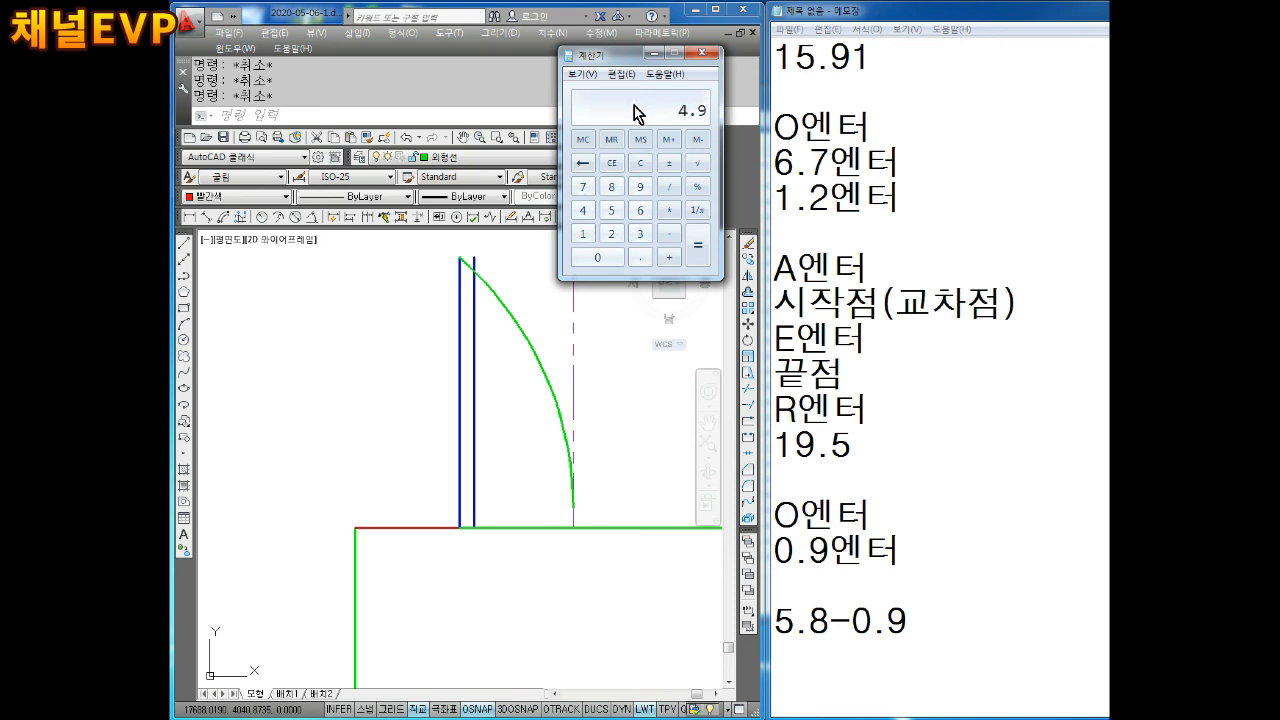
pyautogui.click(905, 612)
pyautogui.write('=')
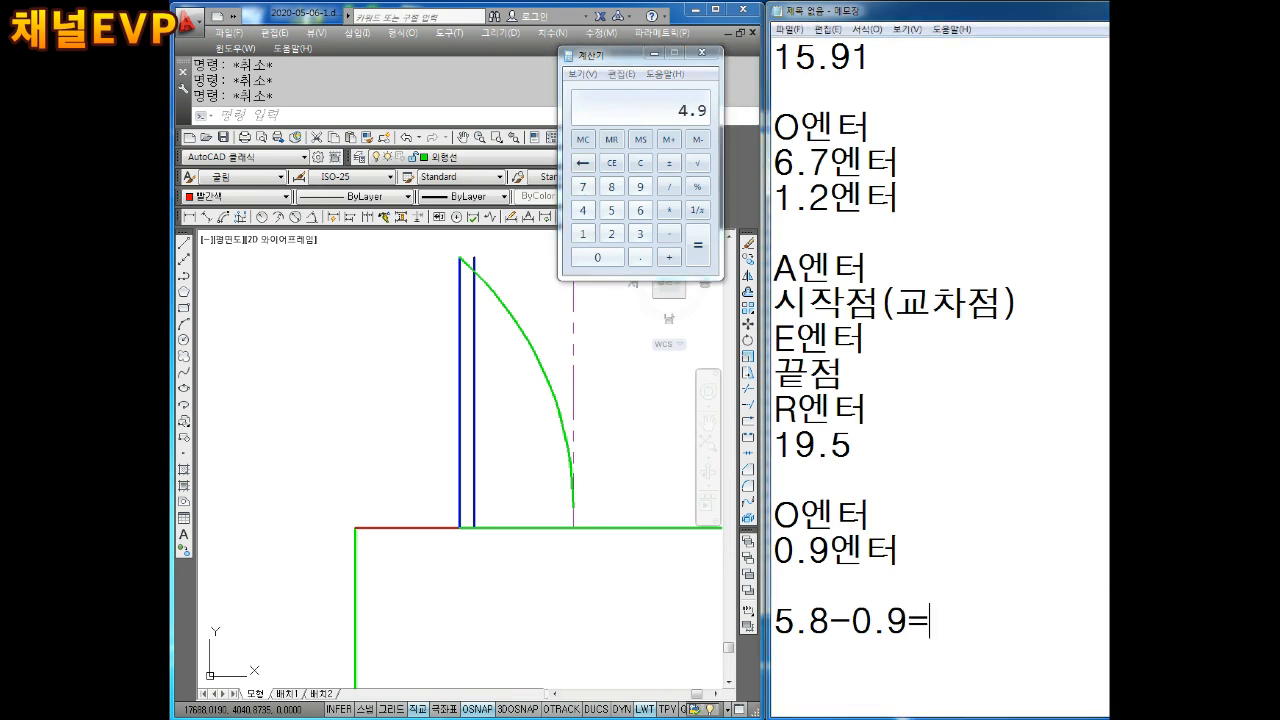
pyautogui.write('439')
pyautogui.press('BackSpace')
pyautogui.press('BackSpace')
pyautogui.write('.9')
# In AutoCAD, offset the long horizontal line below the arc 4.9 upwards
pyautogui.click(372, 403)
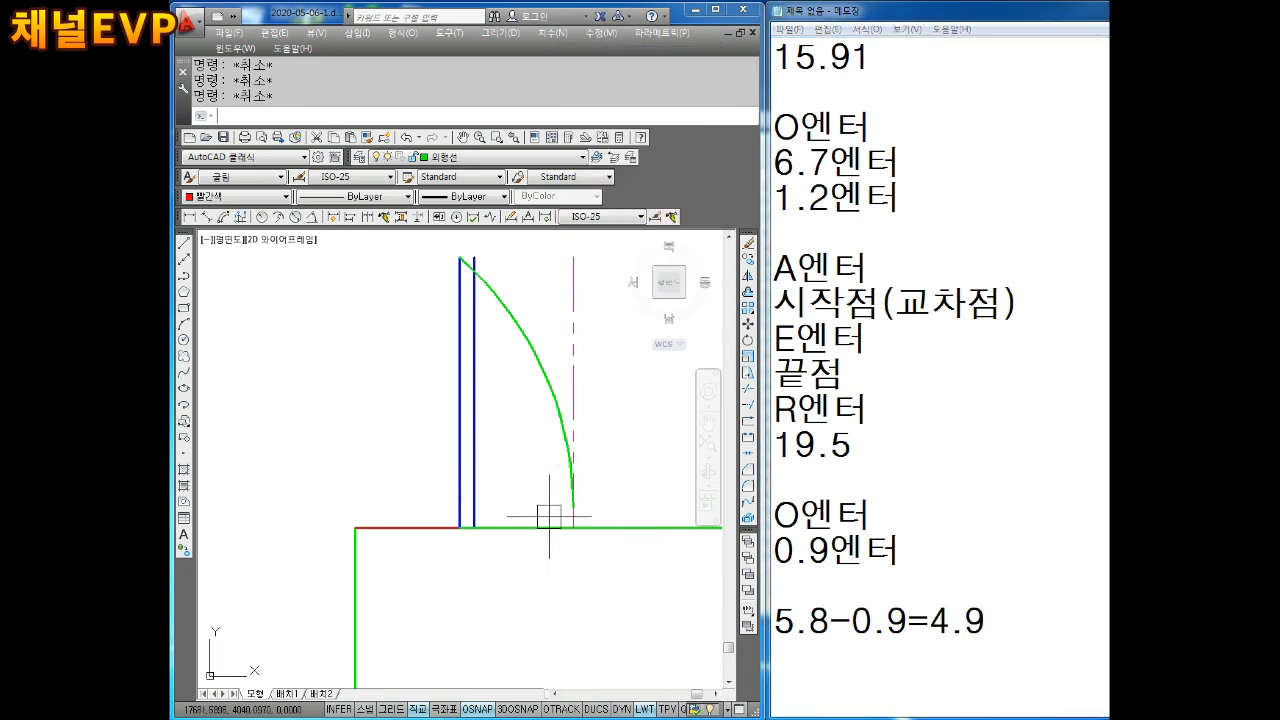
pyautogui.write('O')
pyautogui.press('Return')
pyautogui.write('4.9')
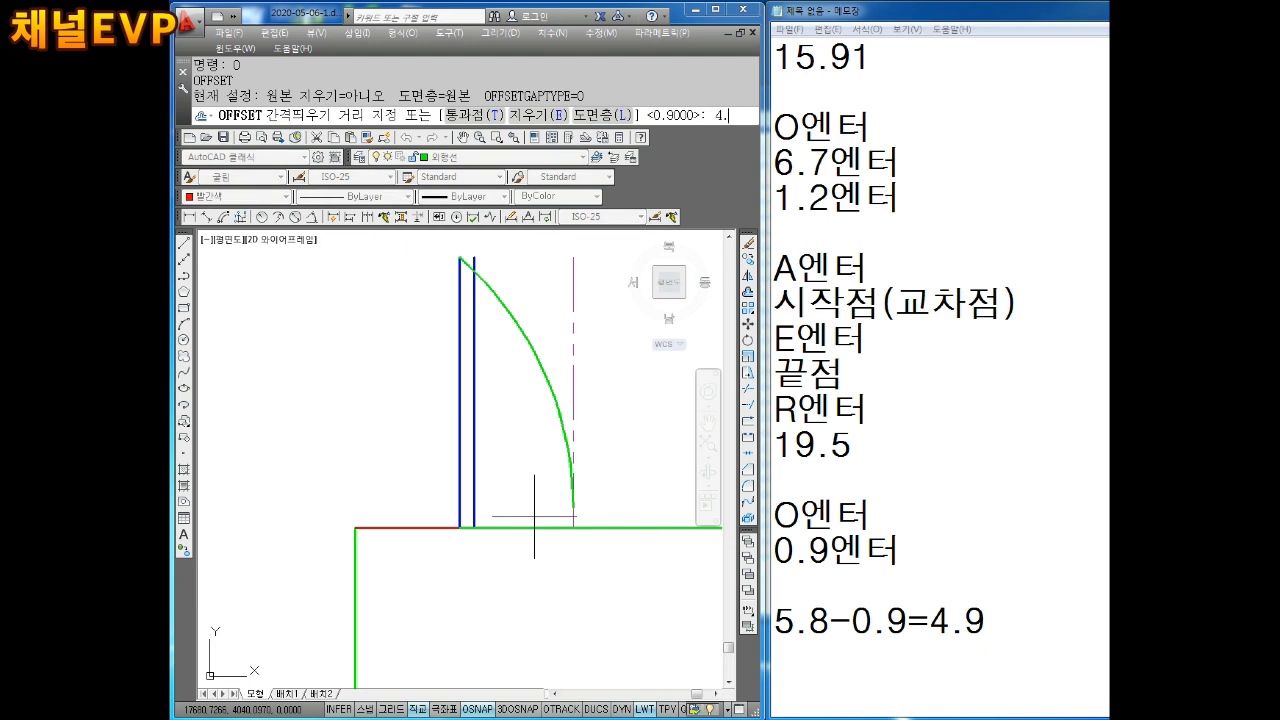
pyautogui.press('Return')
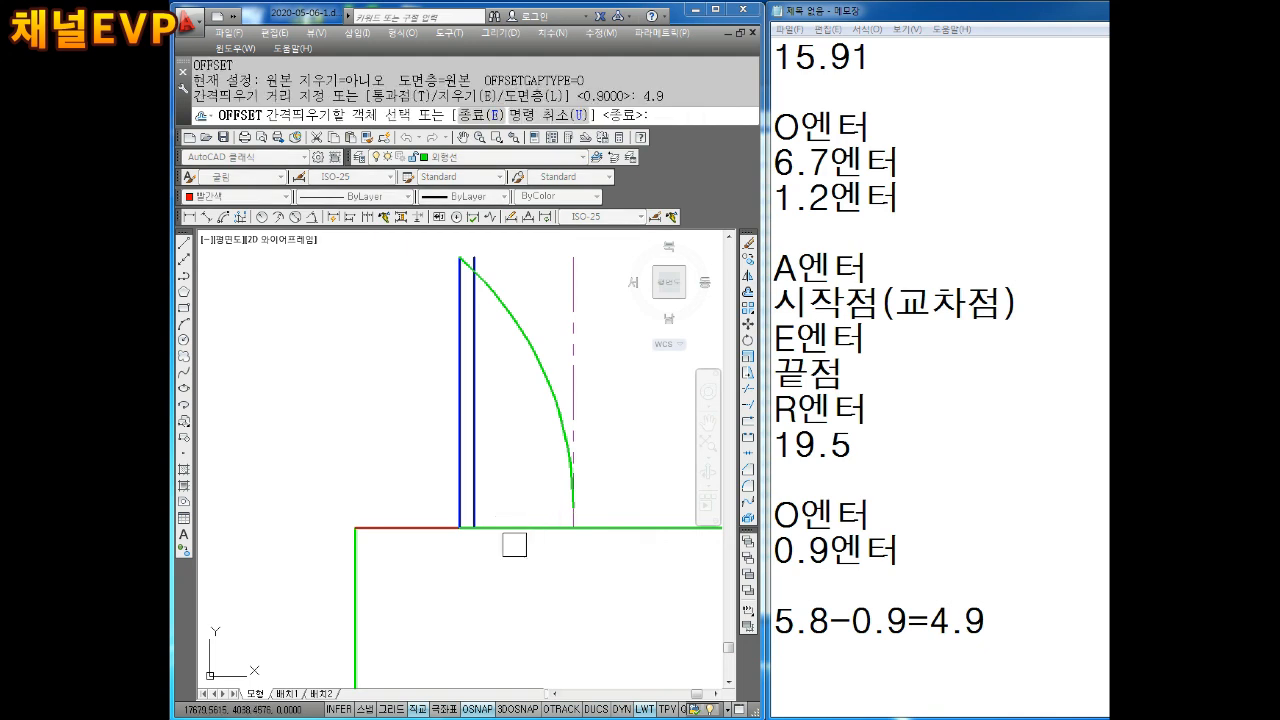
pyautogui.click(509, 526)
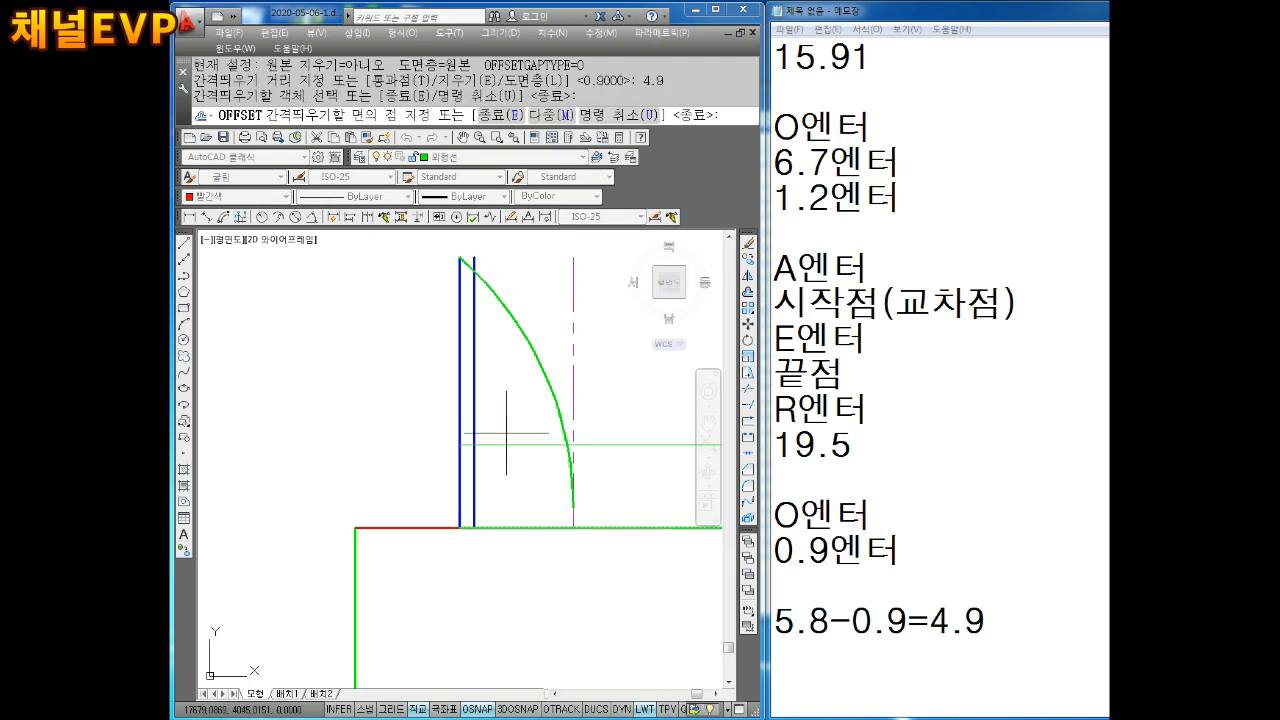
pyautogui.click(503, 427)
pyautogui.press('Escape')
pyautogui.press('Escape')
# Reset the colour of the short horizontal line left of the blue lines to ByLayer
pyautogui.click(436, 548)
pyautogui.click(359, 413)
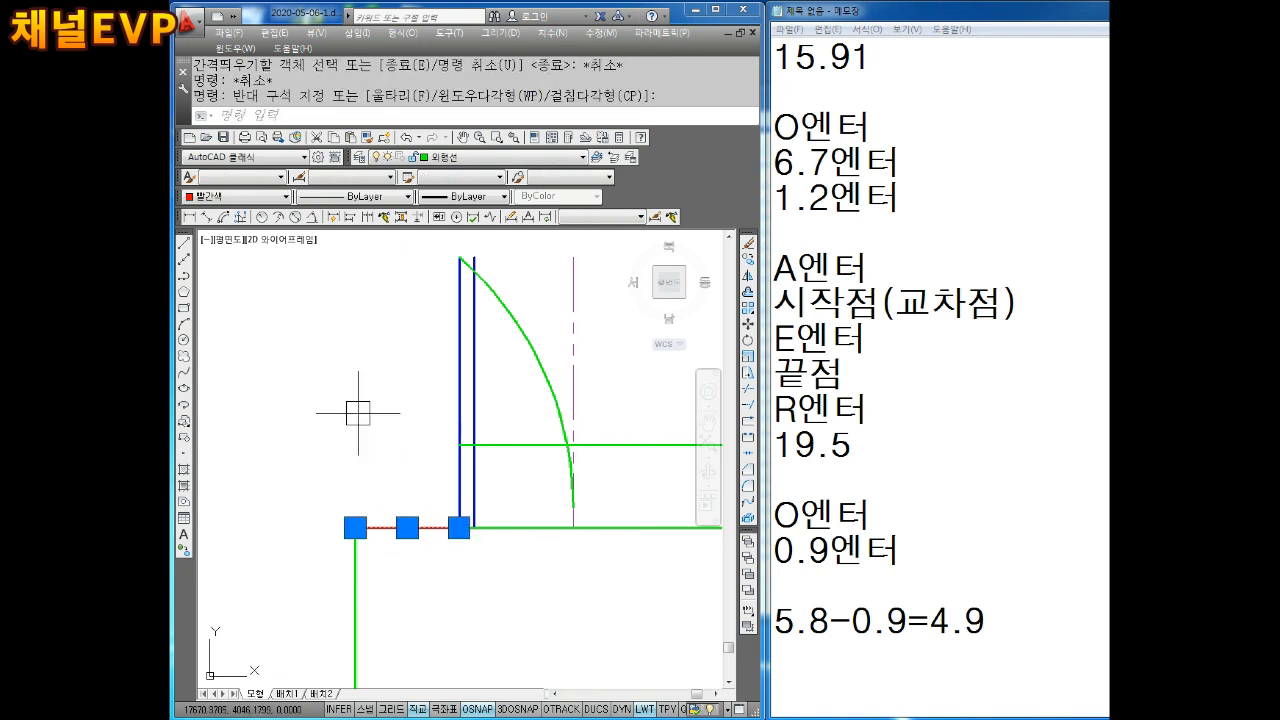
pyautogui.click(228, 198)
pyautogui.click(220, 212)
pyautogui.press('Escape')
# Keep the long horizontal line below the arc on the 외형선 layer and set its colour to red (빨간색)
pyautogui.click(529, 527)
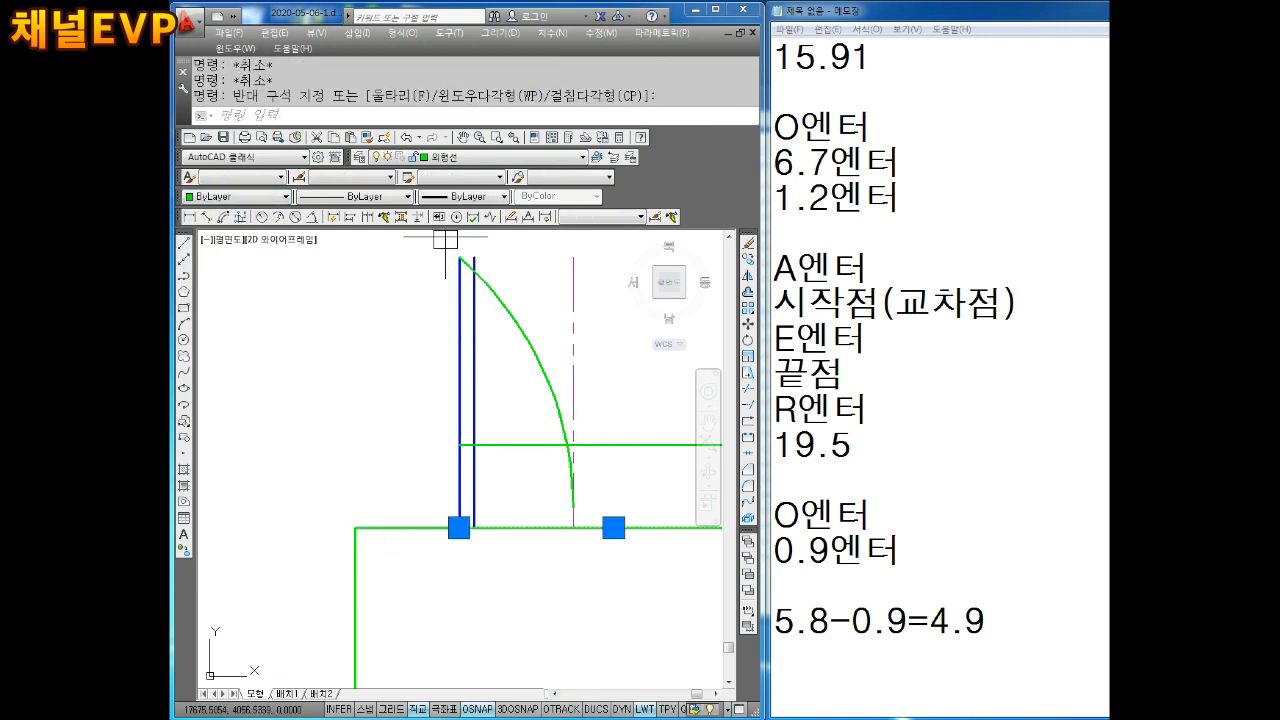
pyautogui.click(440, 157)
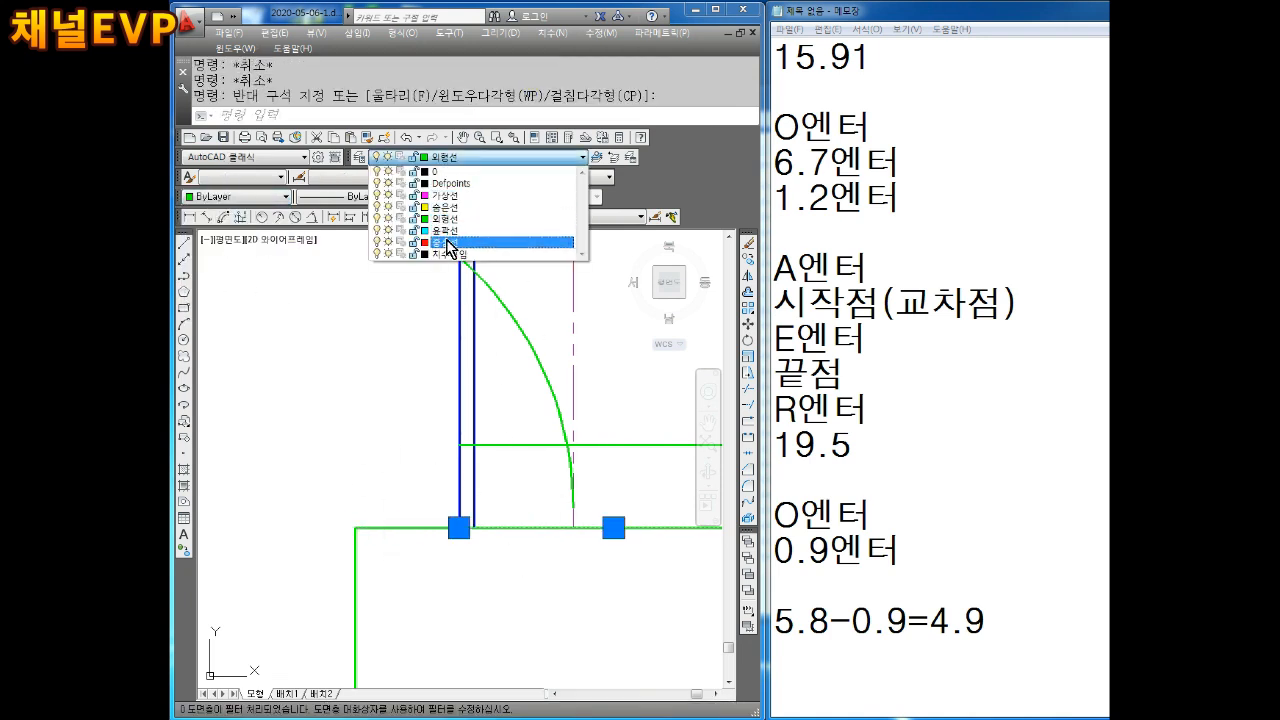
pyautogui.click(445, 218)
pyautogui.click(233, 197)
pyautogui.click(210, 235)
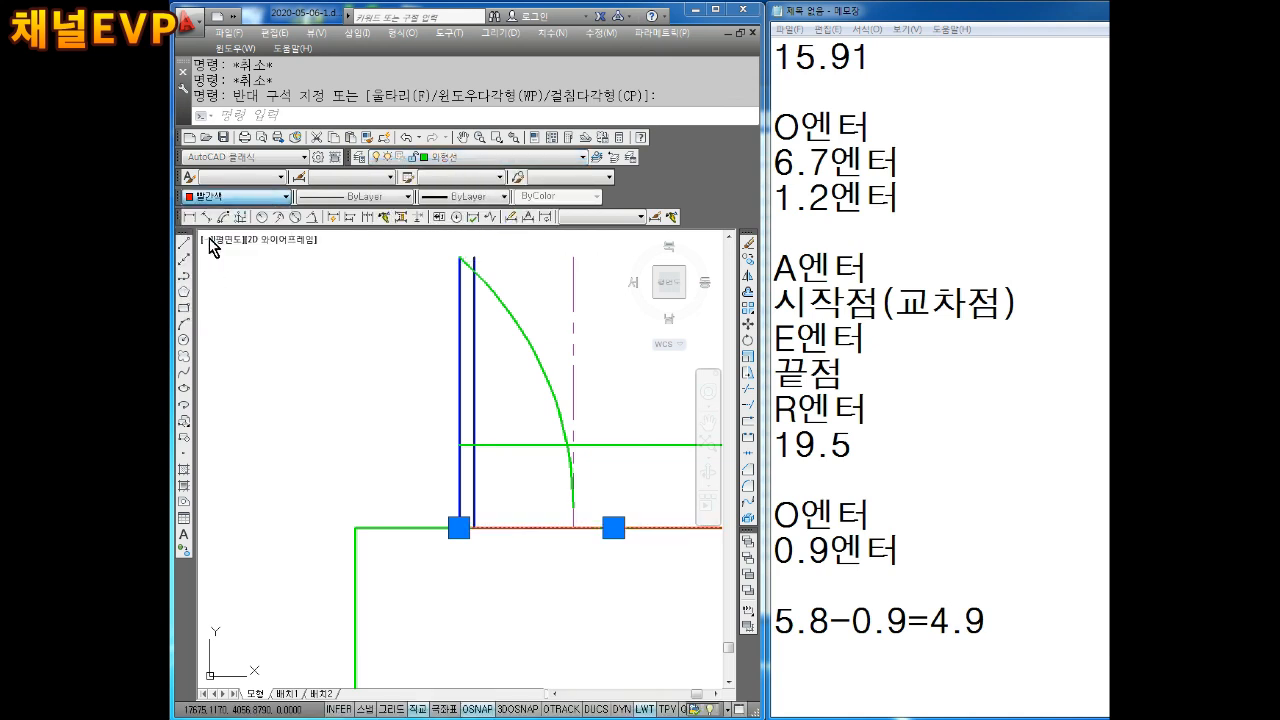
pyautogui.press('Escape')
pyautogui.press('Escape')
# Set the colour of the offset horizontal line crossing the arc to red (빨간색)
pyautogui.click(525, 431)
pyautogui.click(519, 464)
pyautogui.click(519, 464)
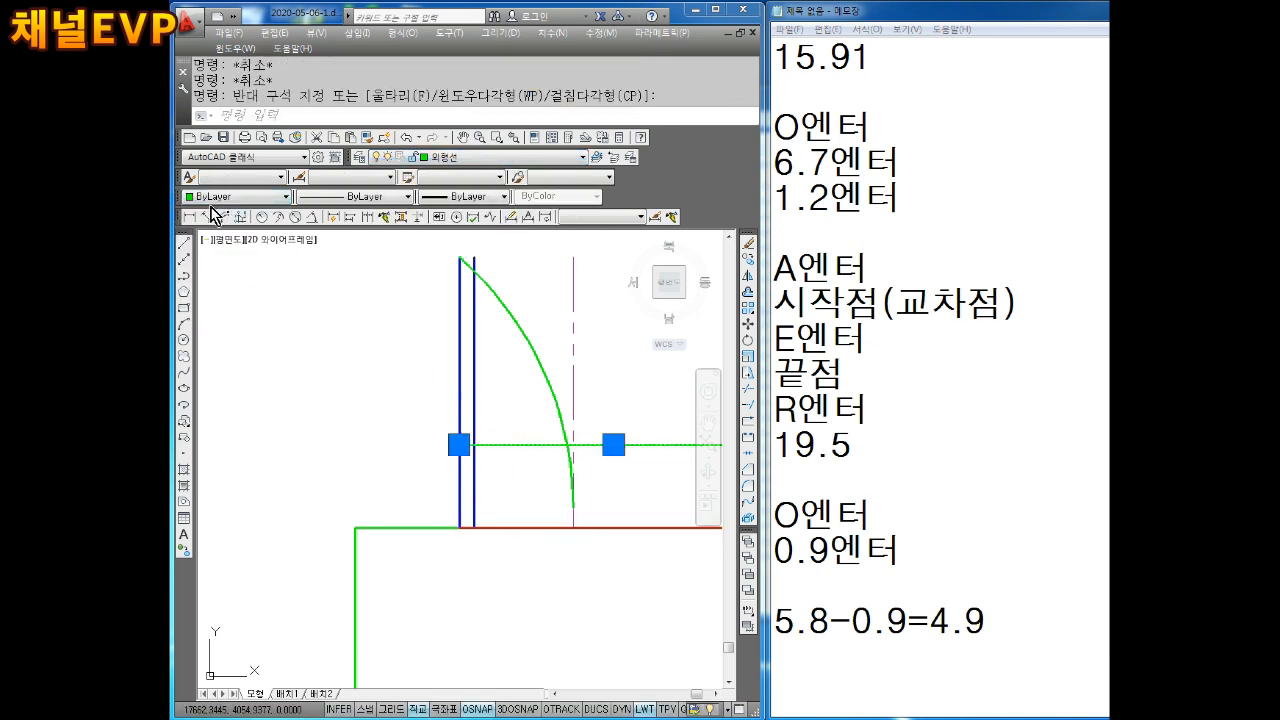
pyautogui.click(233, 197)
pyautogui.click(210, 232)
pyautogui.press('Escape')
pyautogui.press('Escape')
# Trim the end of the inner blue vertical line that sticks out above the arc
pyautogui.moveTo(500, 514); pyautogui.dragTo(528, 460, button='middle')
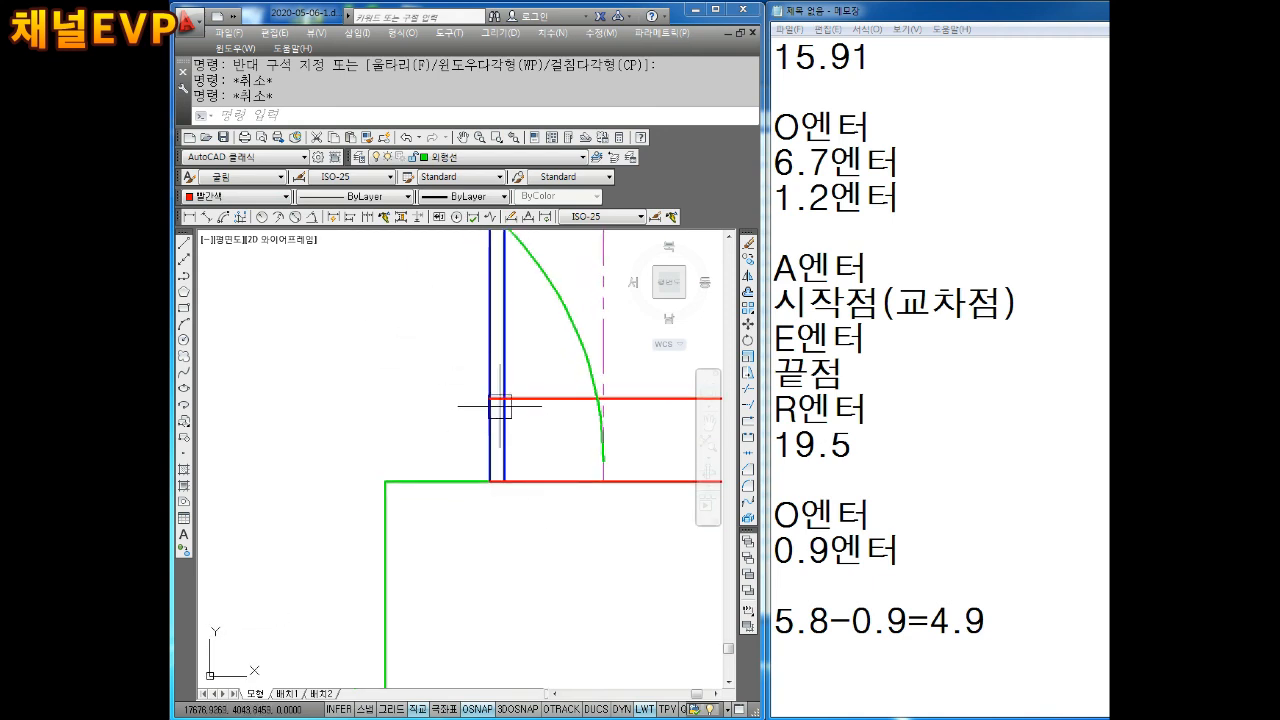
pyautogui.moveTo(508, 423); pyautogui.dragTo(498, 454, button='middle')
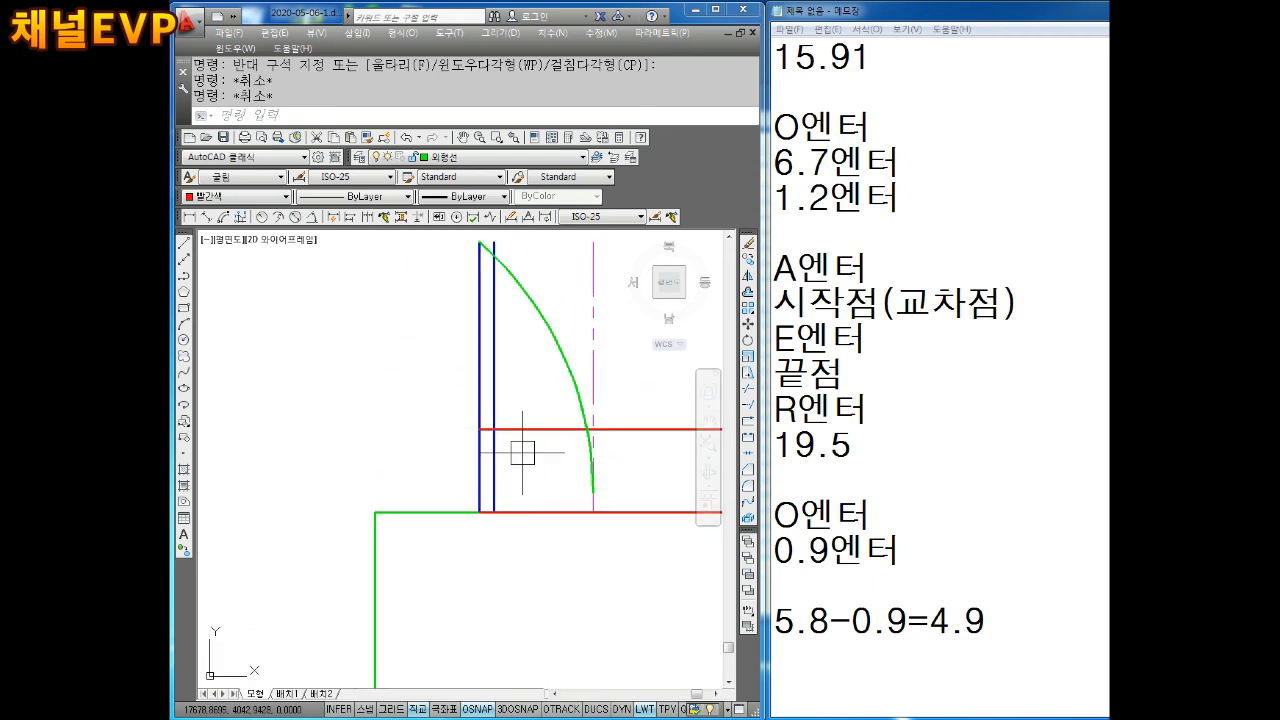
pyautogui.press('Escape')
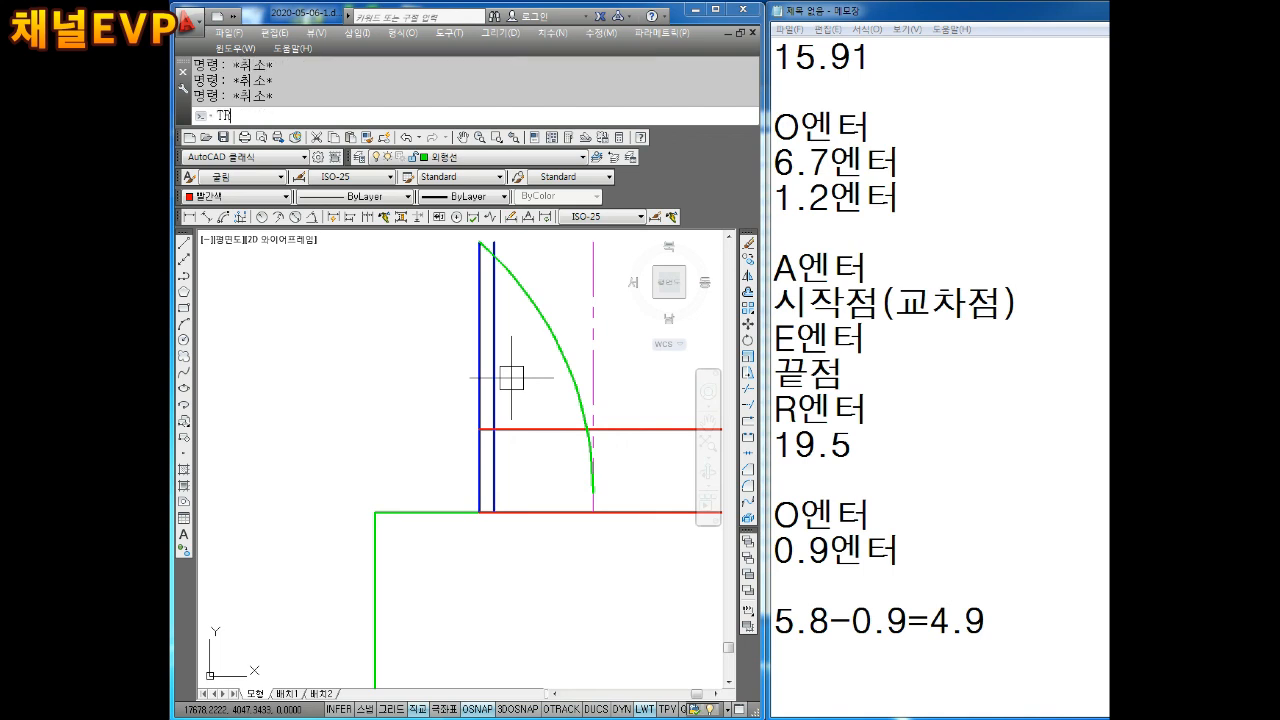
pyautogui.write('TR')
pyautogui.press('Return')
pyautogui.scroll(3, 500, 290)
pyautogui.scroll(-1, 481, 252)
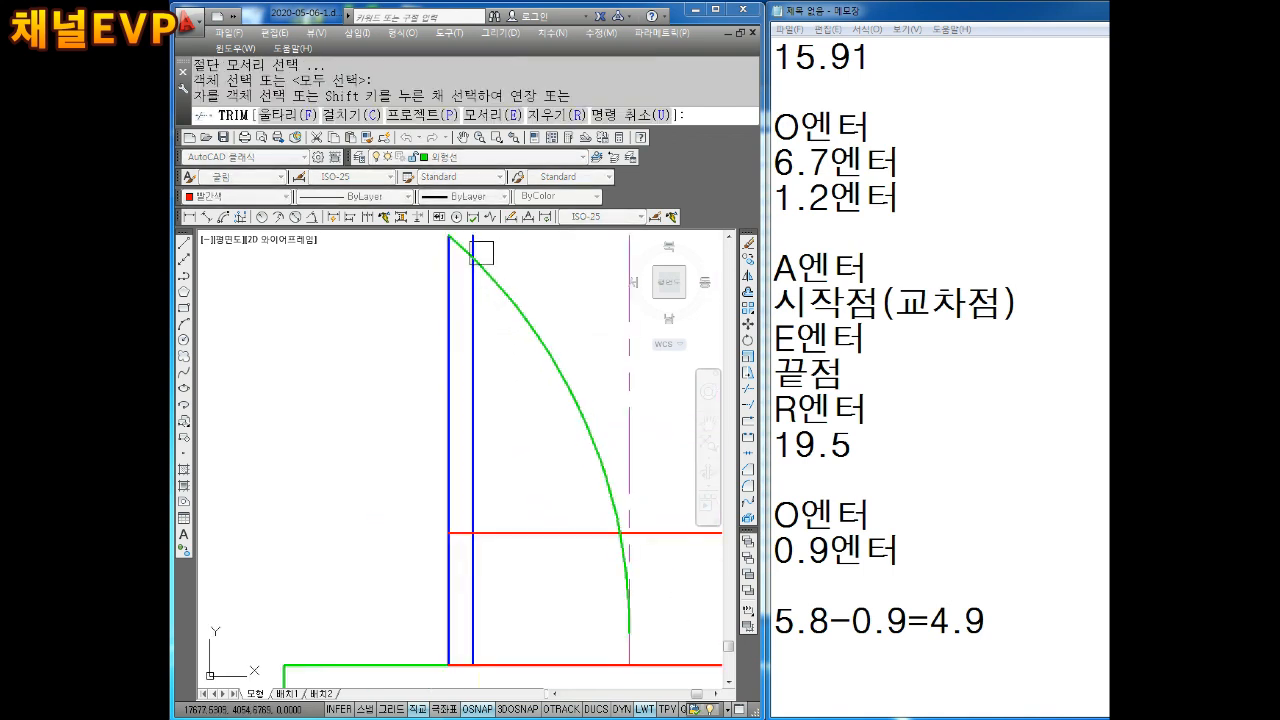
pyautogui.click(480, 250)
pyautogui.scroll(-2, 481, 246)
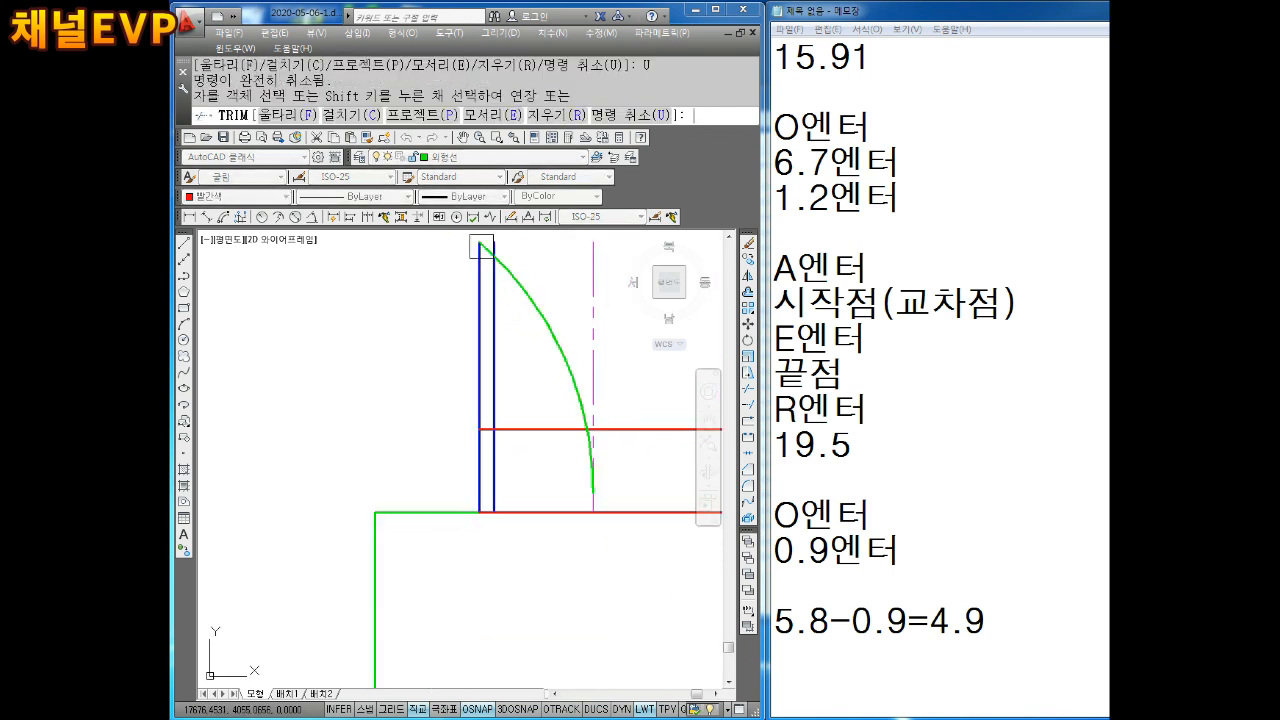
pyautogui.scroll(4, 567, 259)
pyautogui.scroll(-3, 430, 327)
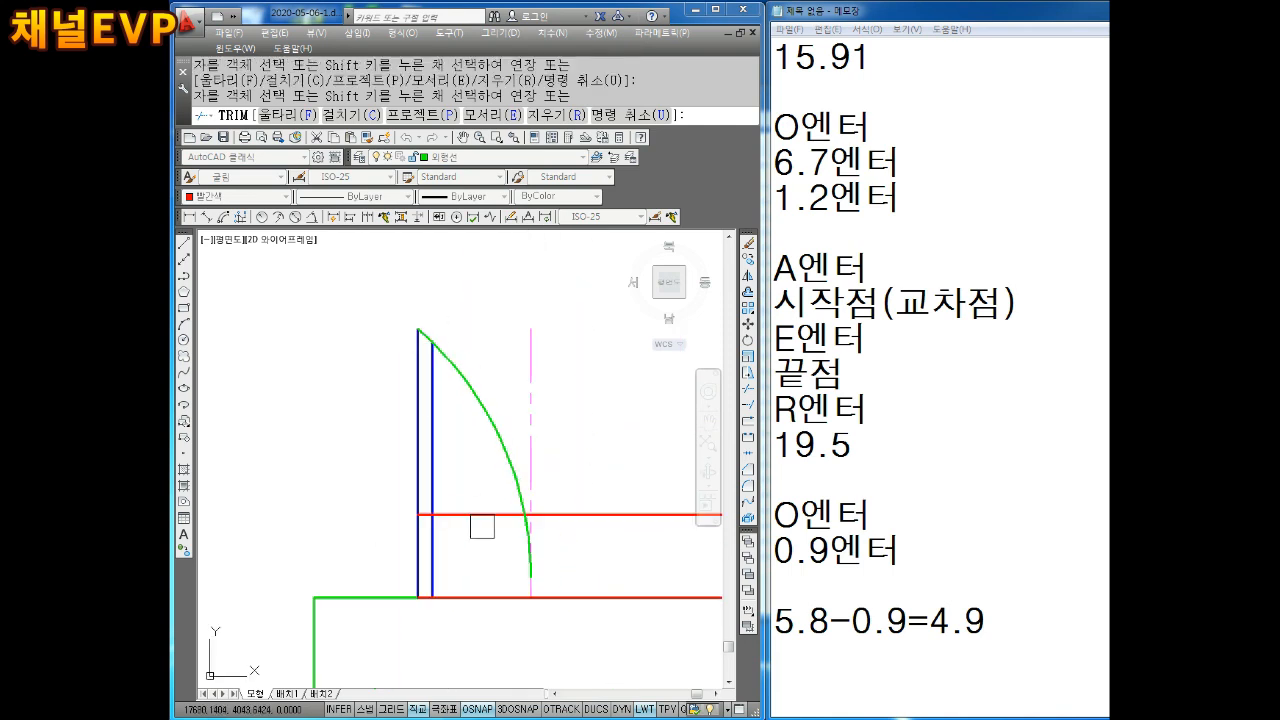
# Trim the inner blue line above the upper red line, the outer one below it, and the red line between the inner blue line and the arc
pyautogui.click(438, 440)
pyautogui.click(415, 539)
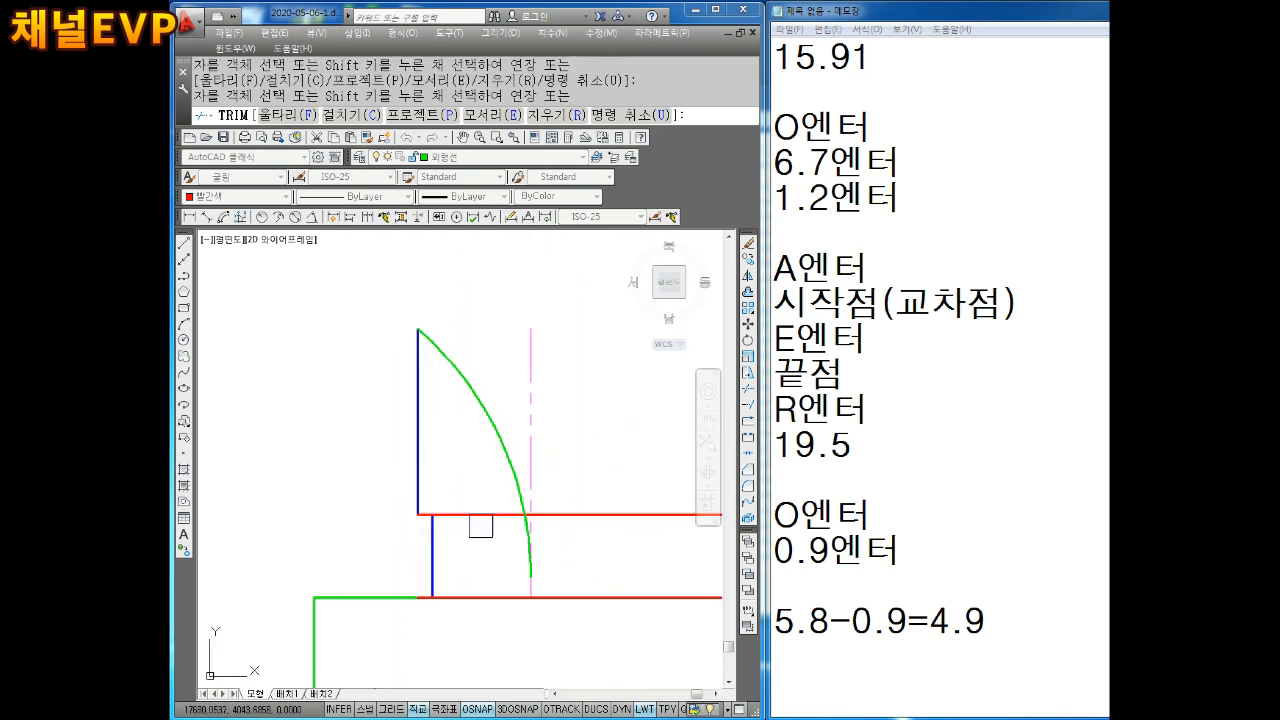
pyautogui.click(482, 515)
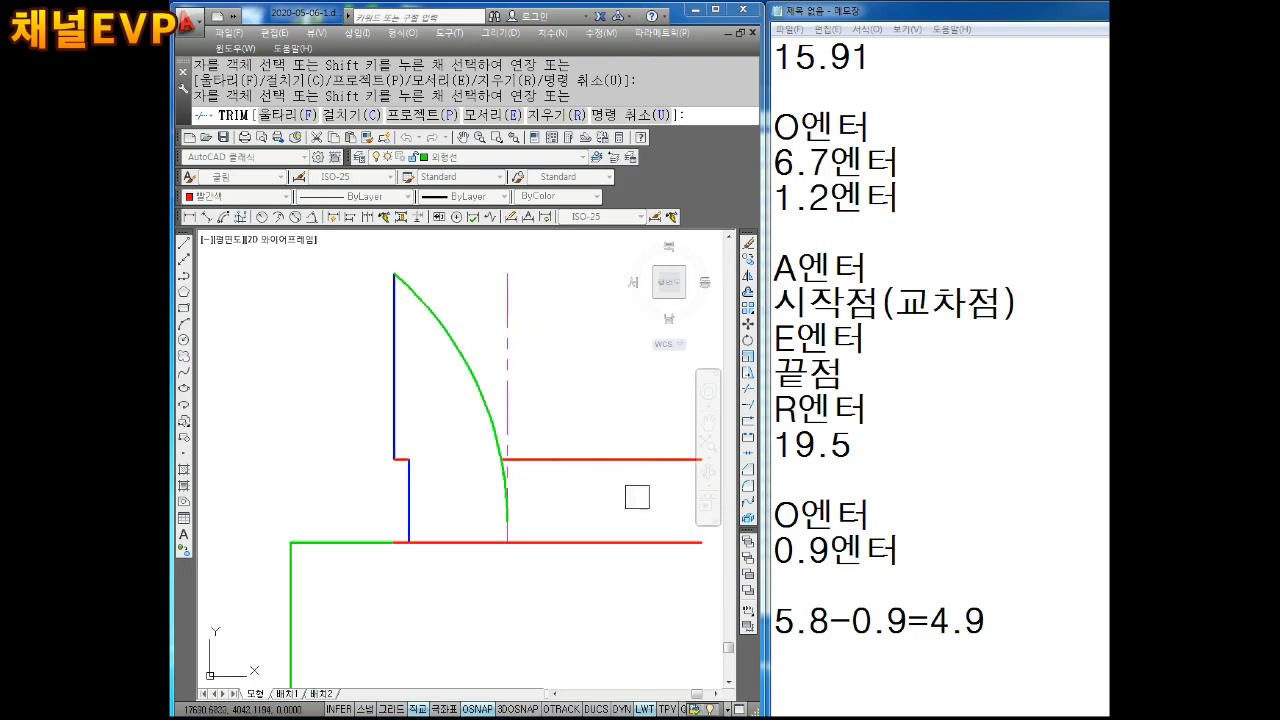